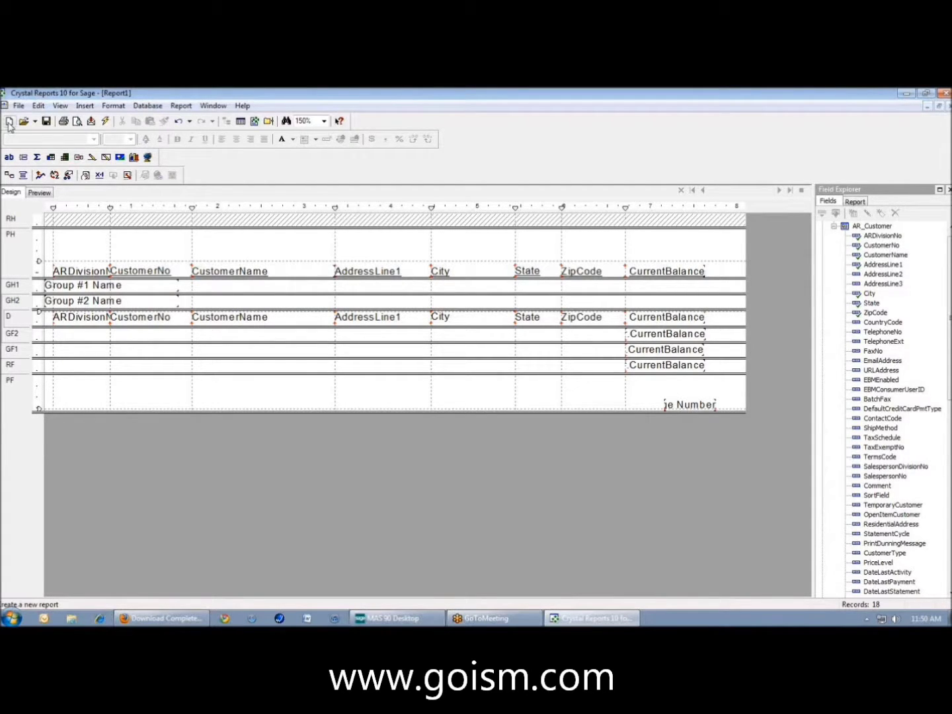
- Start a new report in Crystal Reports, then switch over to the MAS 90 Desktop
click(9, 122)
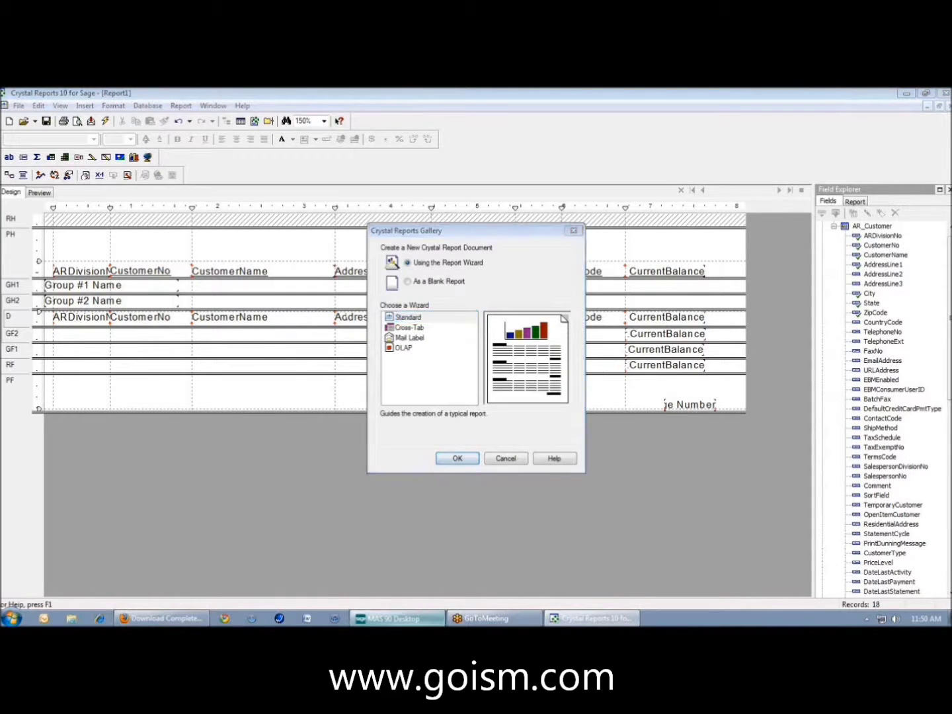
click(440, 617)
- Open Sales Order Entry under Modules > Sales Order > Main, accept the accounting date, and browse the Order Number list
click(21, 241)
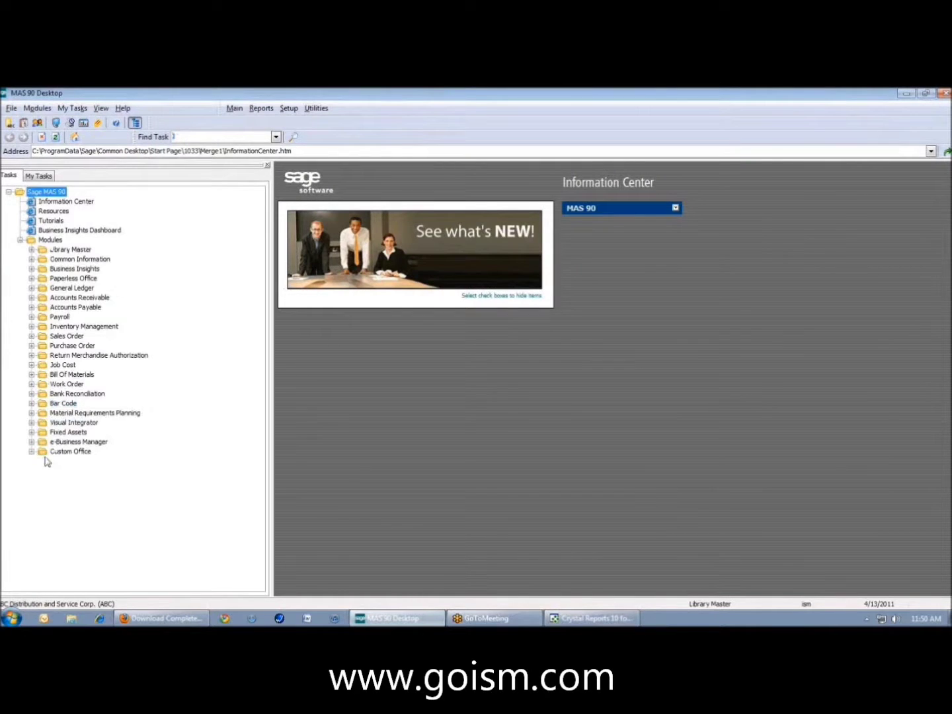
click(32, 336)
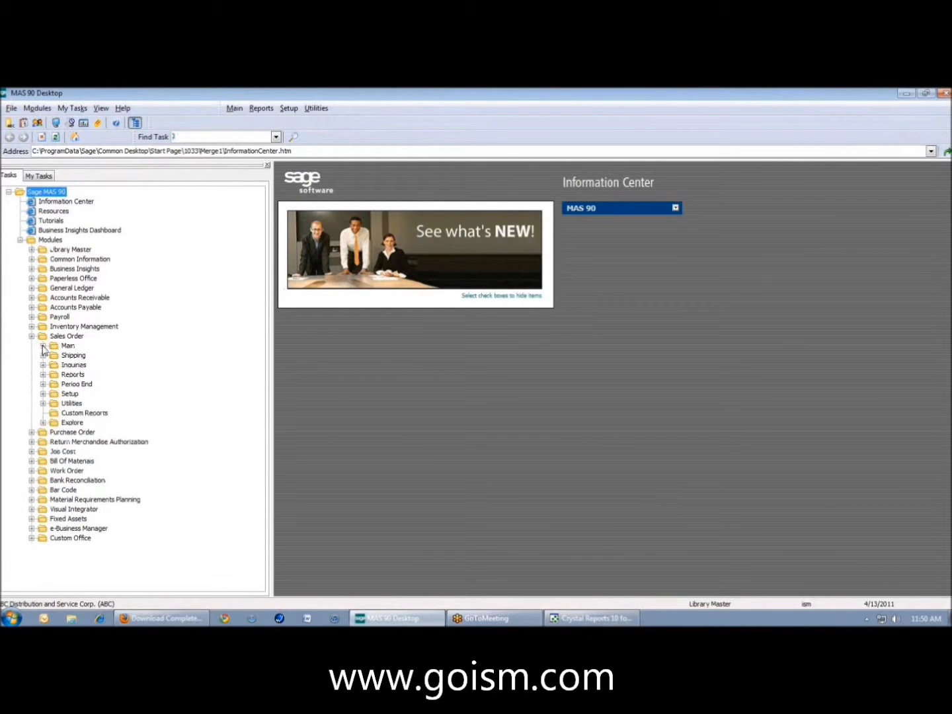
click(43, 347)
click(92, 355)
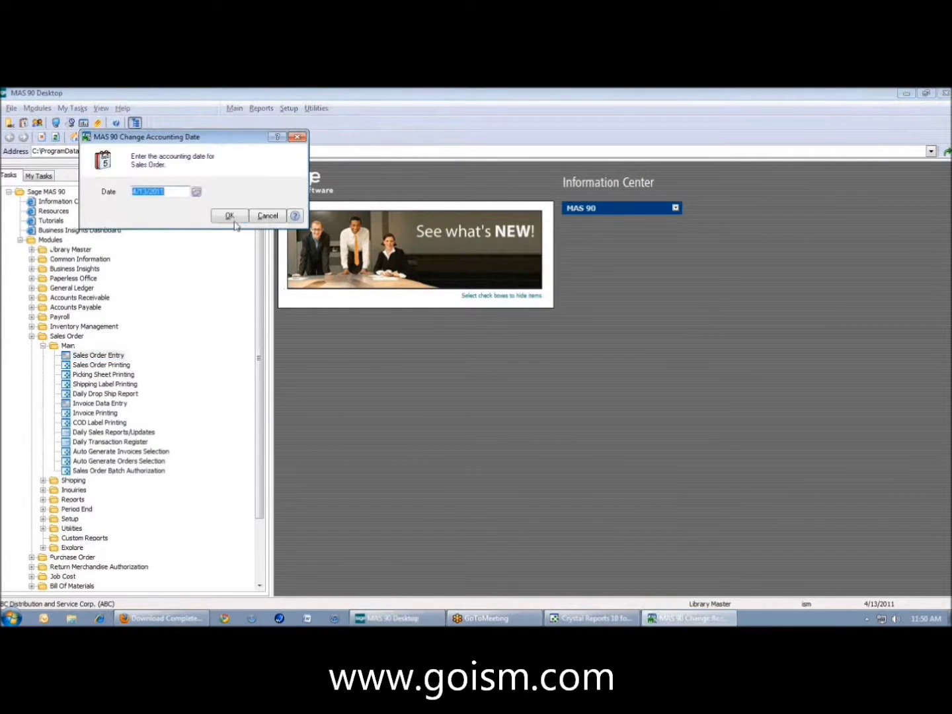
click(232, 217)
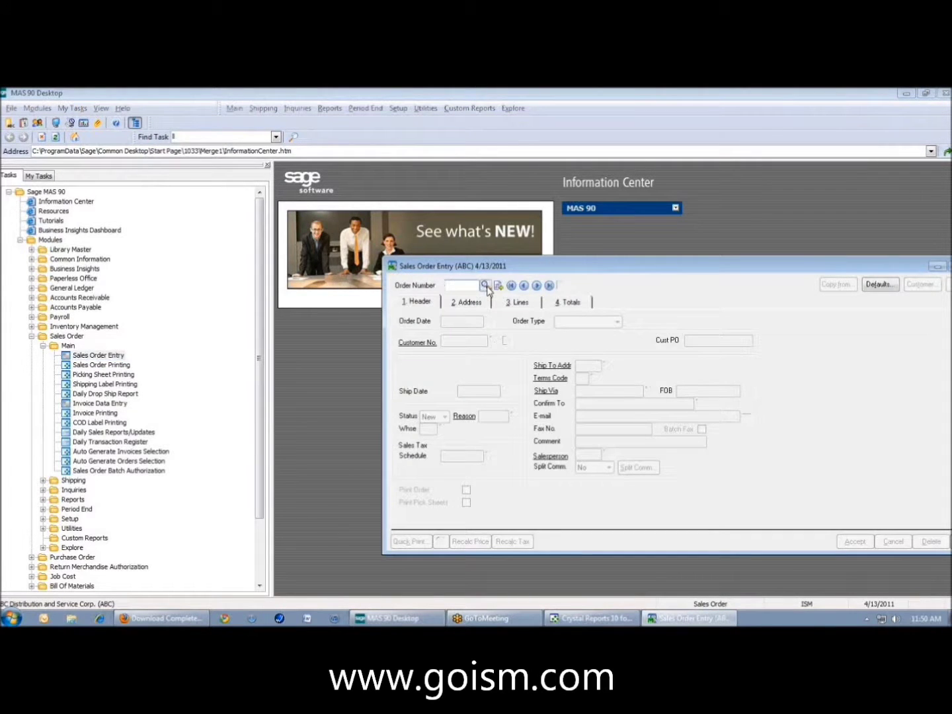
click(484, 285)
mouse_move(638, 270)
mouse_down()
mouse_move(639, 330)
mouse_move(638, 251)
mouse_up()
click(641, 224)
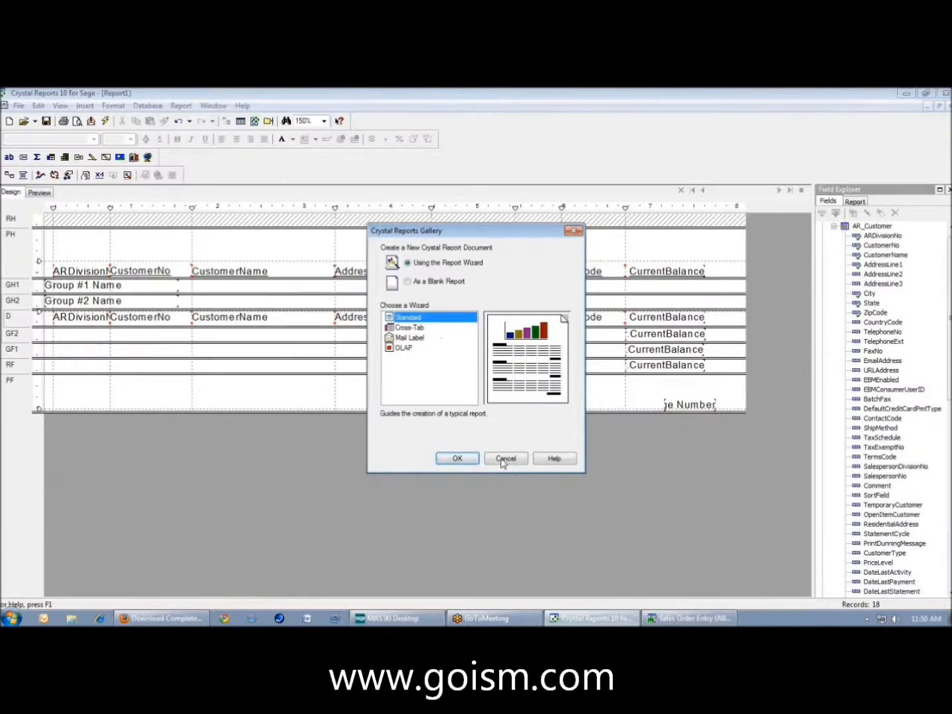
- Dismiss the gallery and start a Standard report with the Report Wizard
click(504, 461)
click(19, 105)
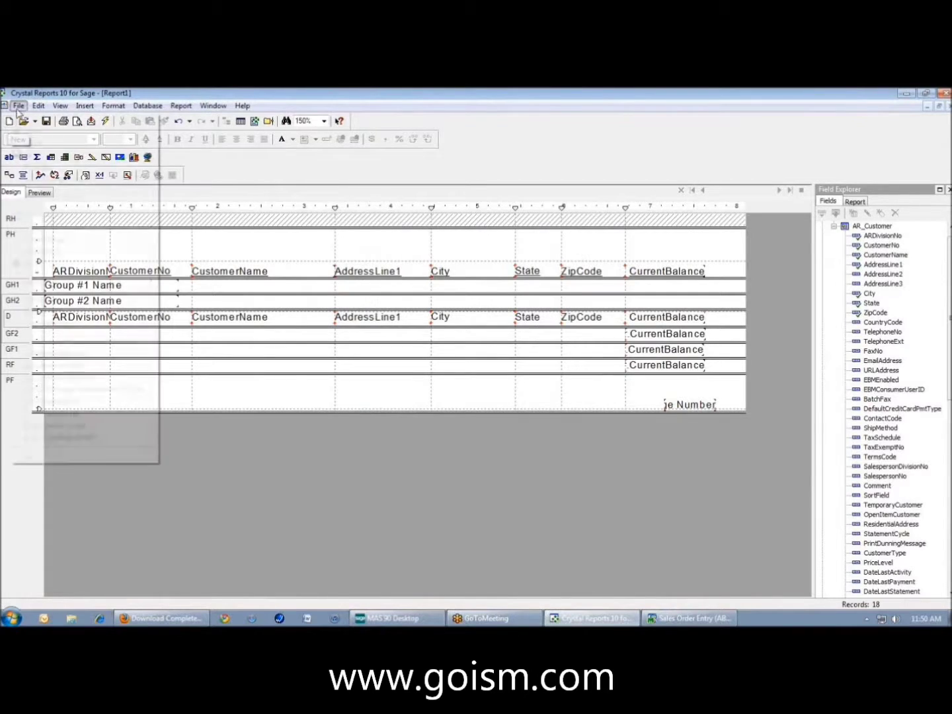
click(25, 123)
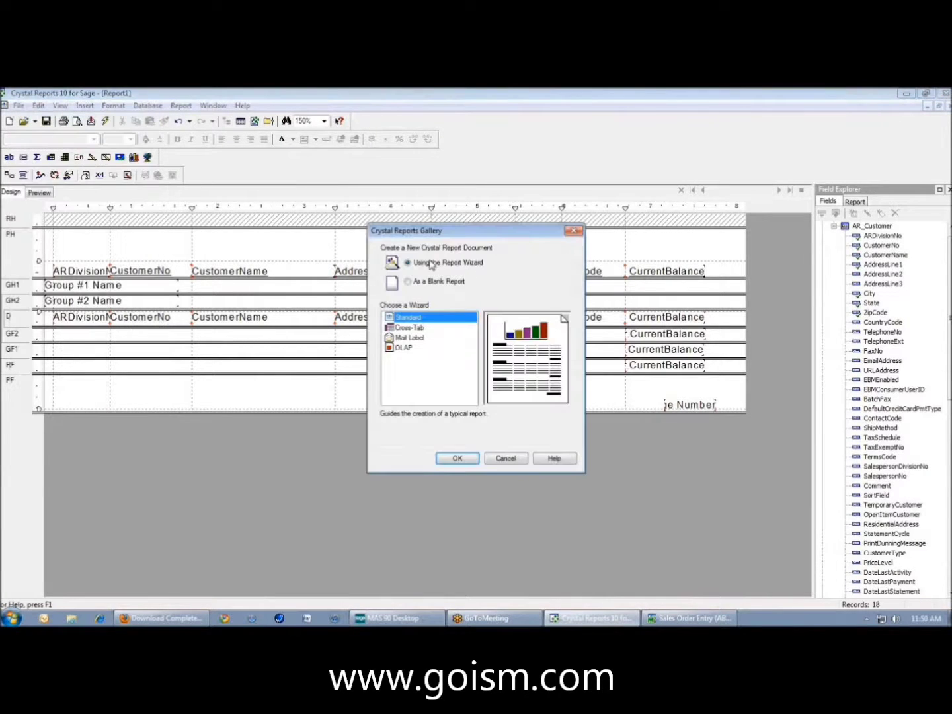
click(458, 460)
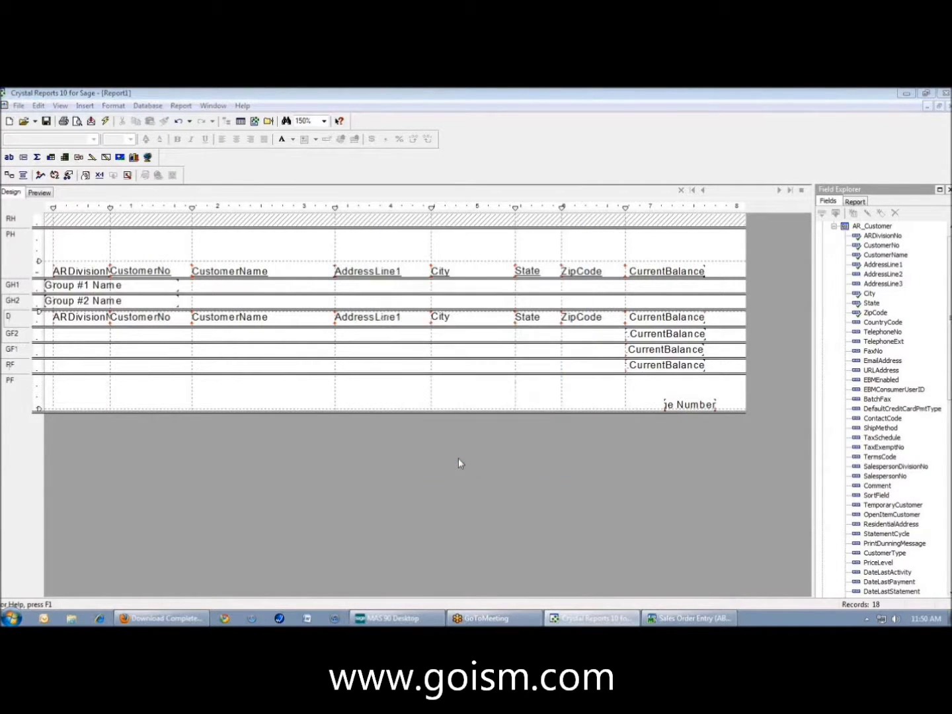
- Expand the SOTAMAS90 connection and scroll through its tables toward the SO_ tables
click(258, 358)
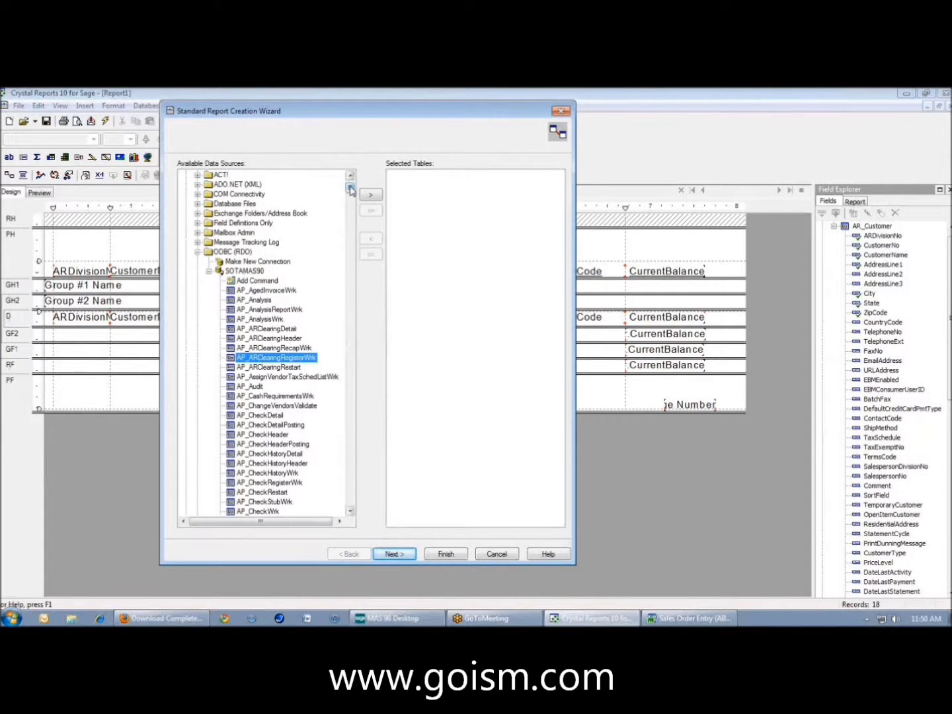
mouse_move(350, 190)
mouse_down()
mouse_move(360, 334)
mouse_move(351, 209)
mouse_up()
click(263, 236)
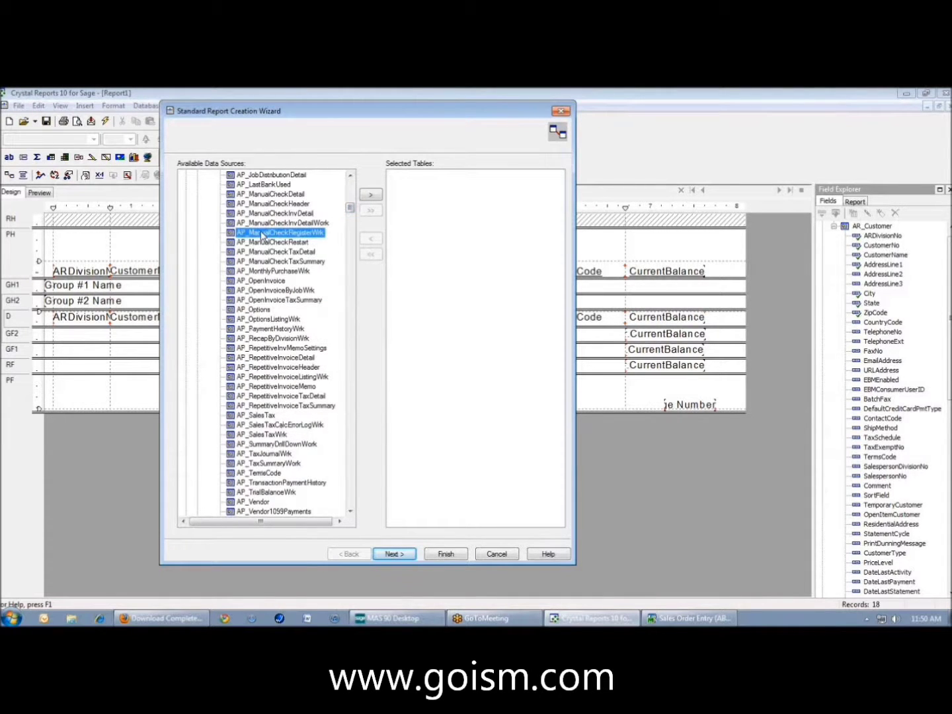
key(s)
key(Page_Down)
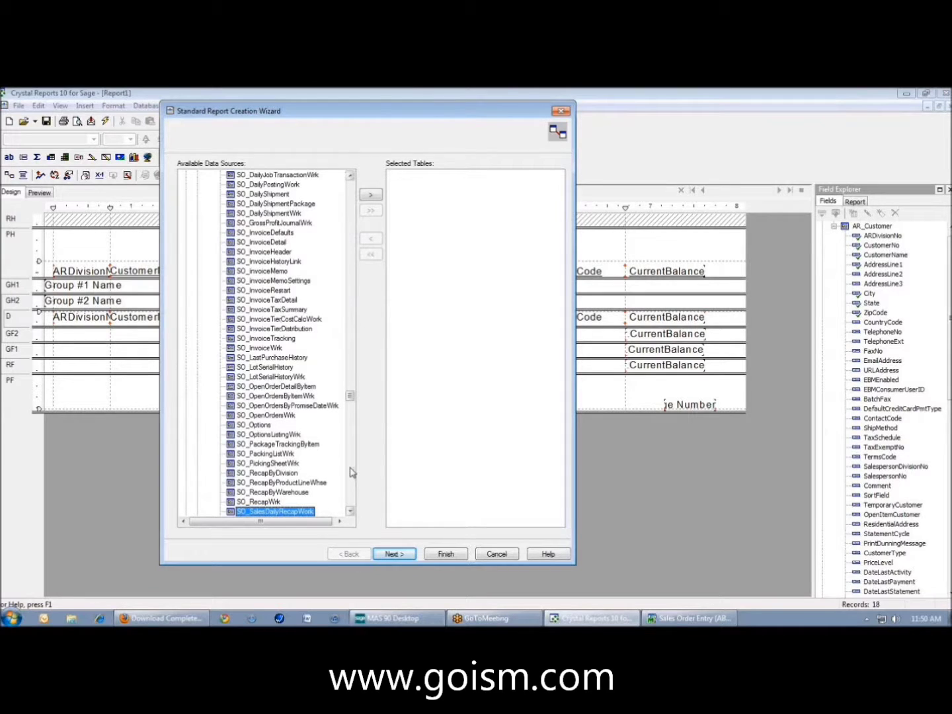
click(248, 434)
- Browse past the IM_ and IT_ tables and select SO_SalesOrderHeader
key(i)
key(m)
key(1)
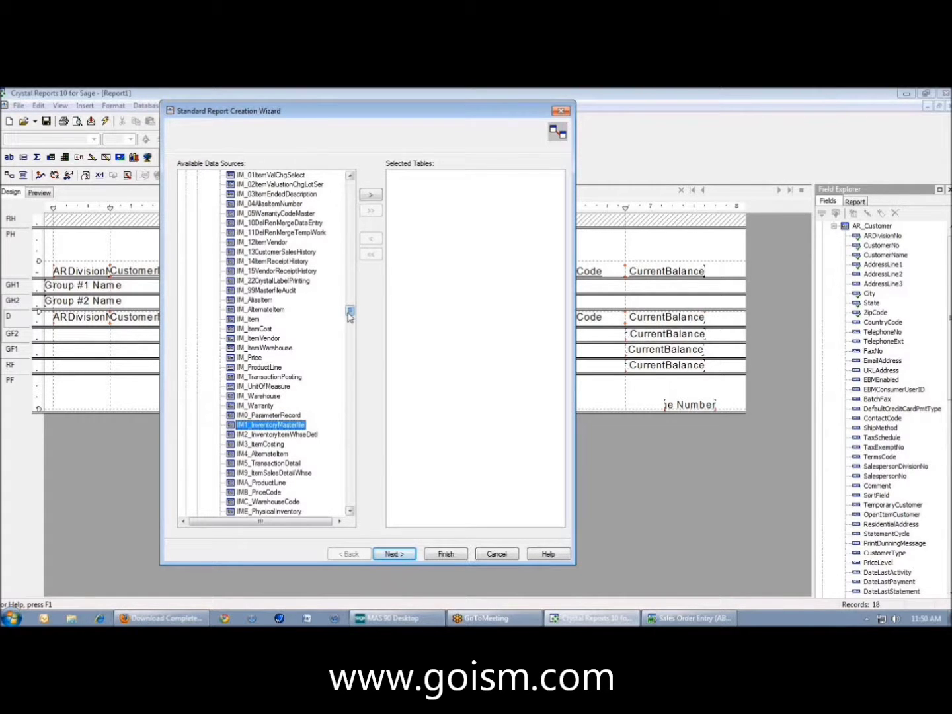
drag(350, 317, 350, 333)
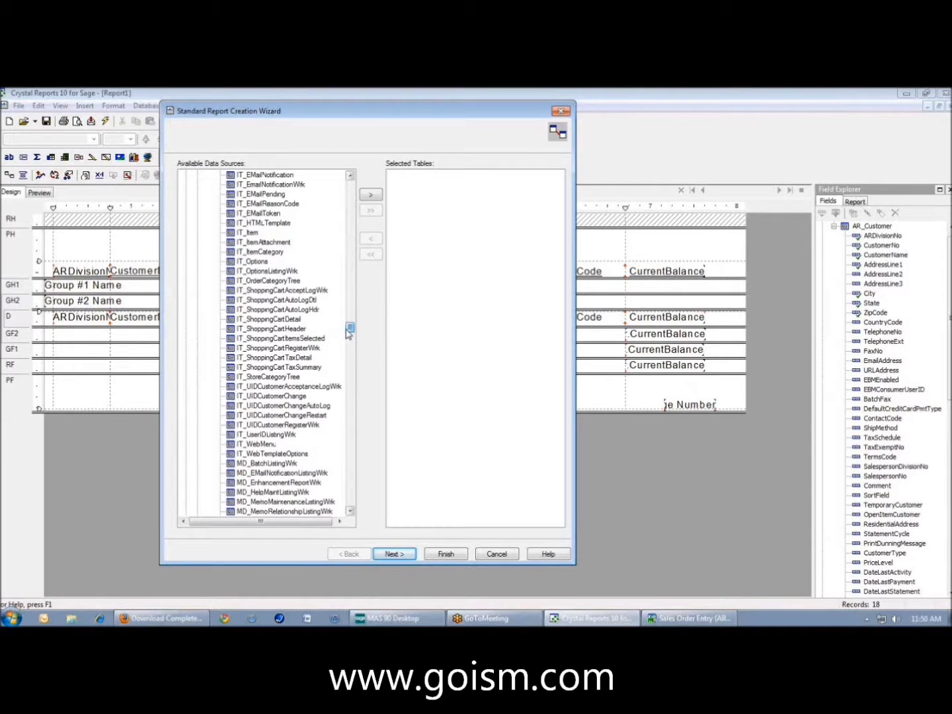
click(271, 350)
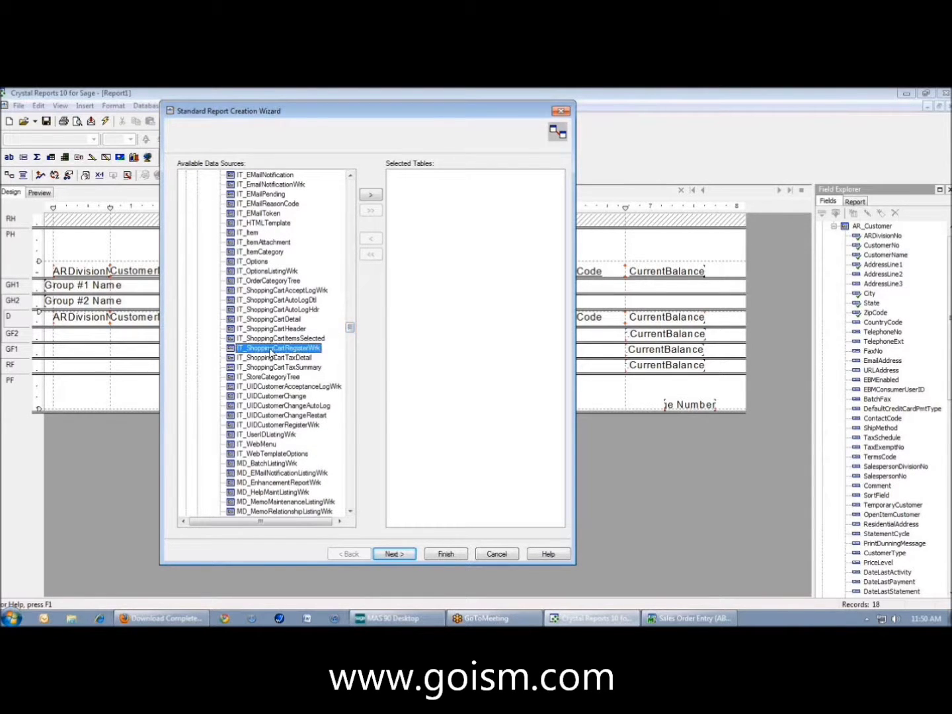
key(Page_Down)
key(Page_Down)
key(Page_Down)
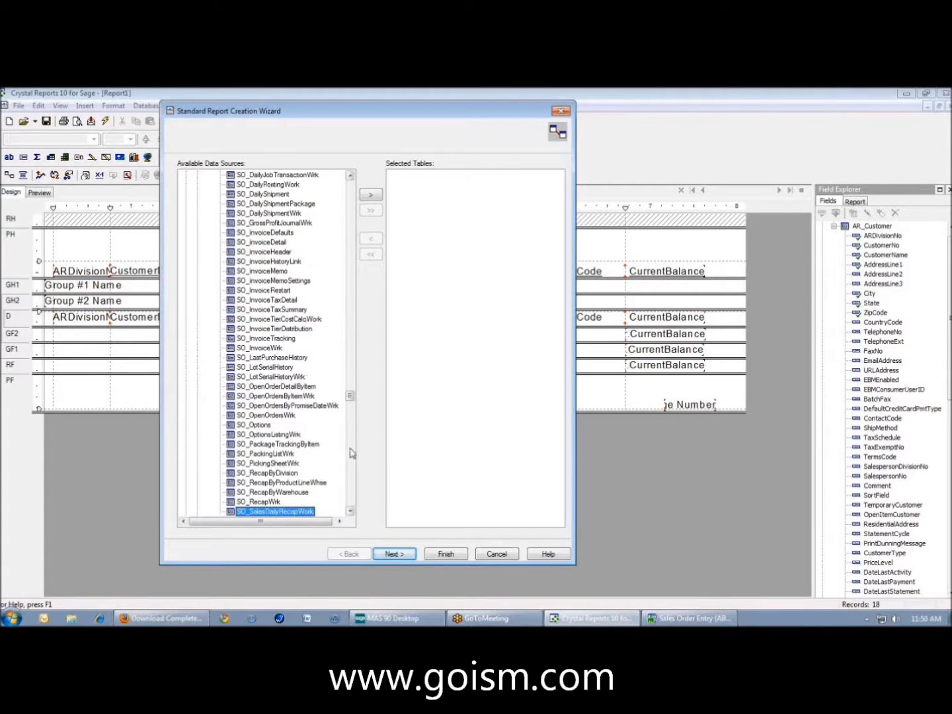
drag(349, 397, 350, 406)
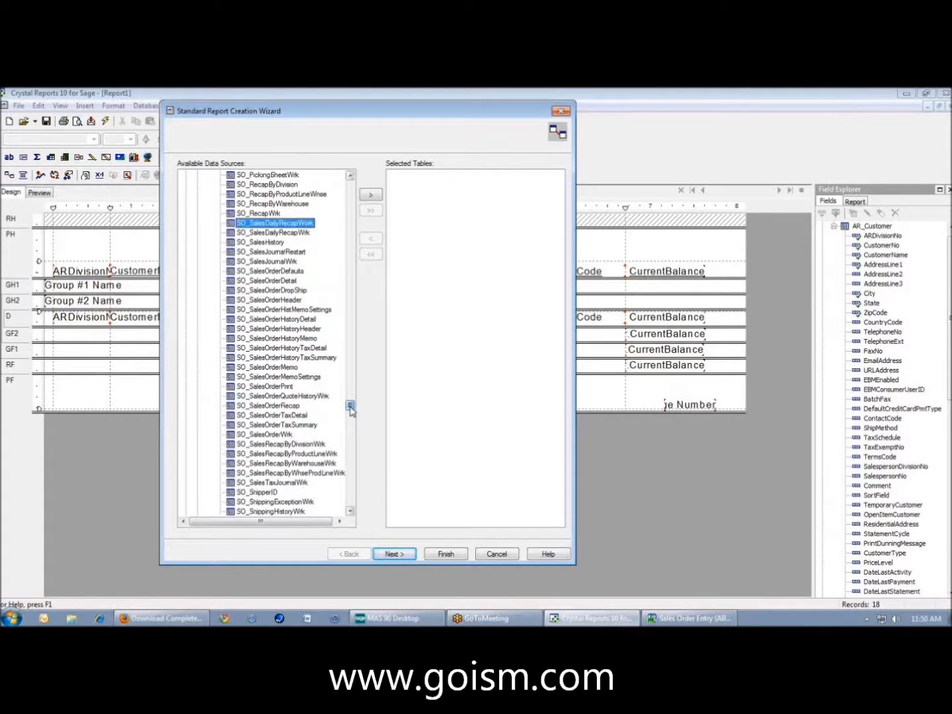
click(283, 300)
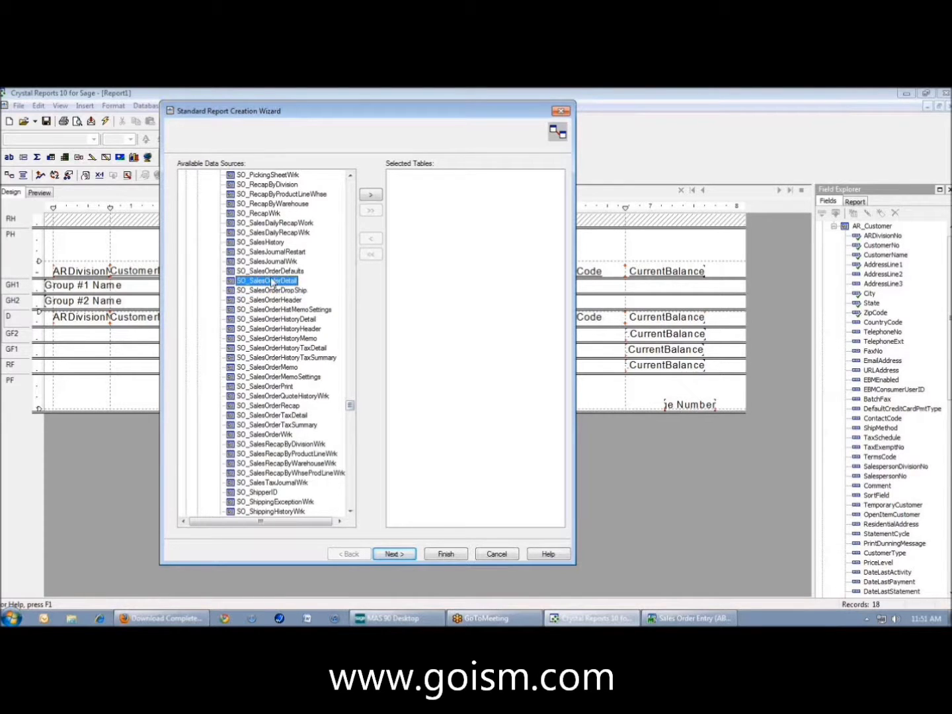
click(667, 622)
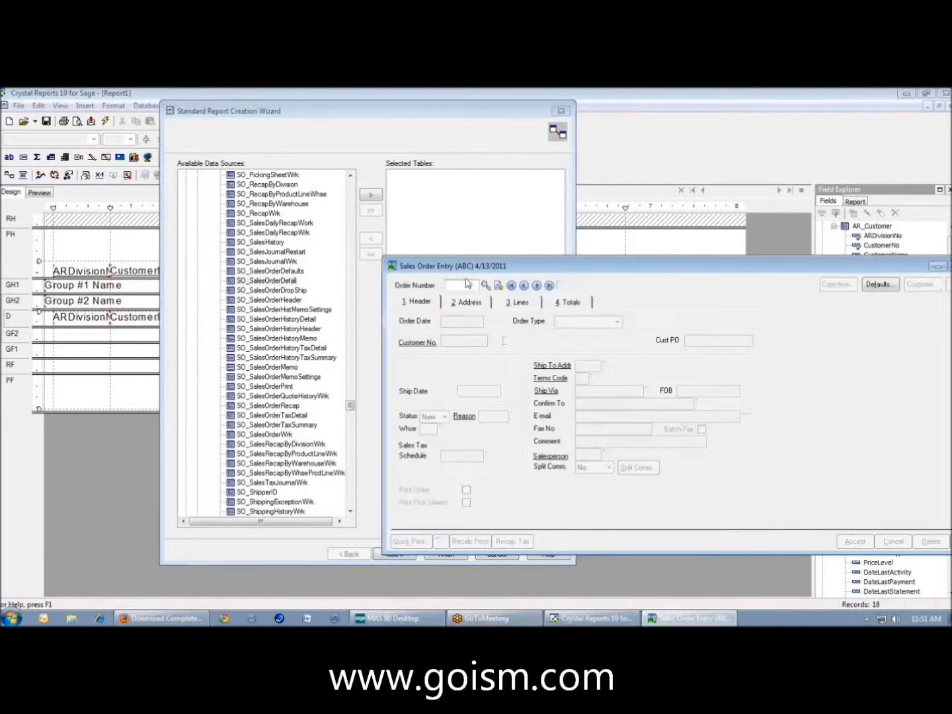
- Load an existing sales order from the Order Number lookup and view its lines
click(489, 286)
click(461, 284)
double_click(461, 283)
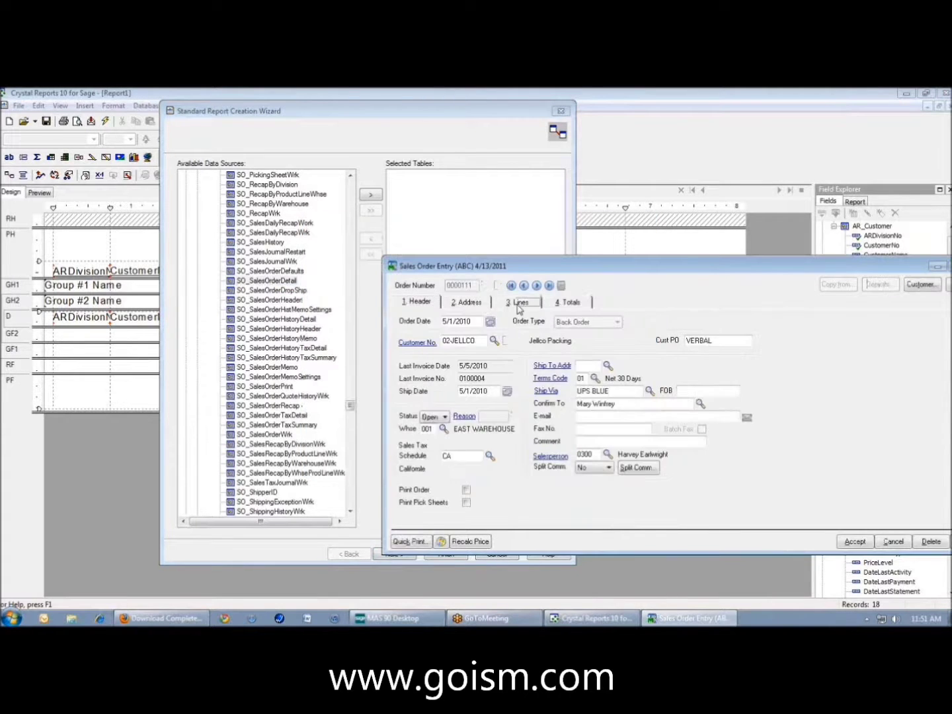
click(518, 302)
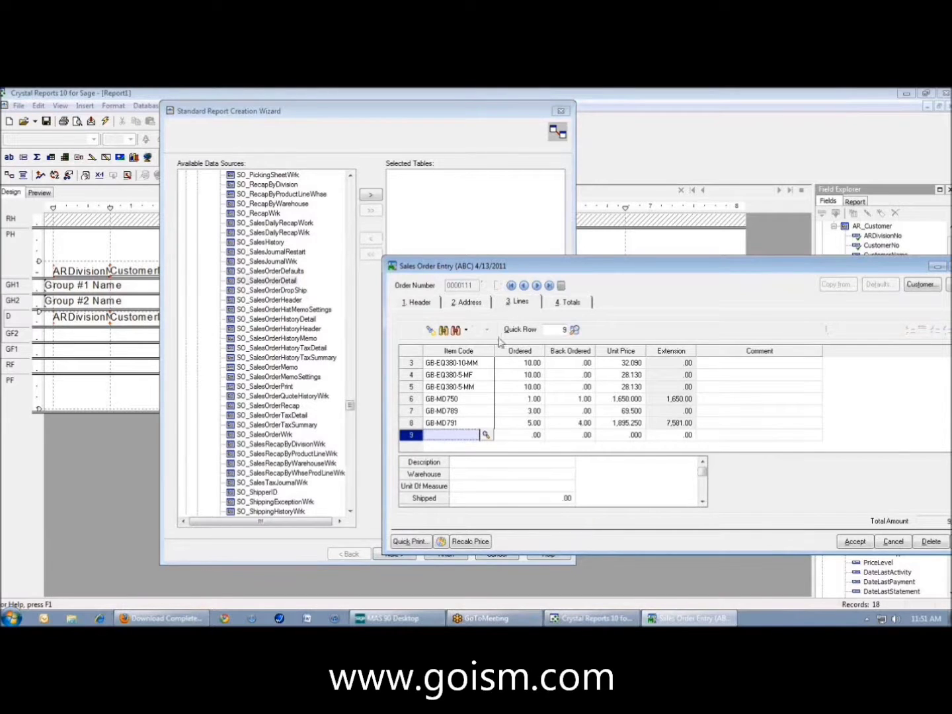
- Review the order's Address, Header and Totals tabs, then return to the report wizard
click(465, 305)
click(573, 304)
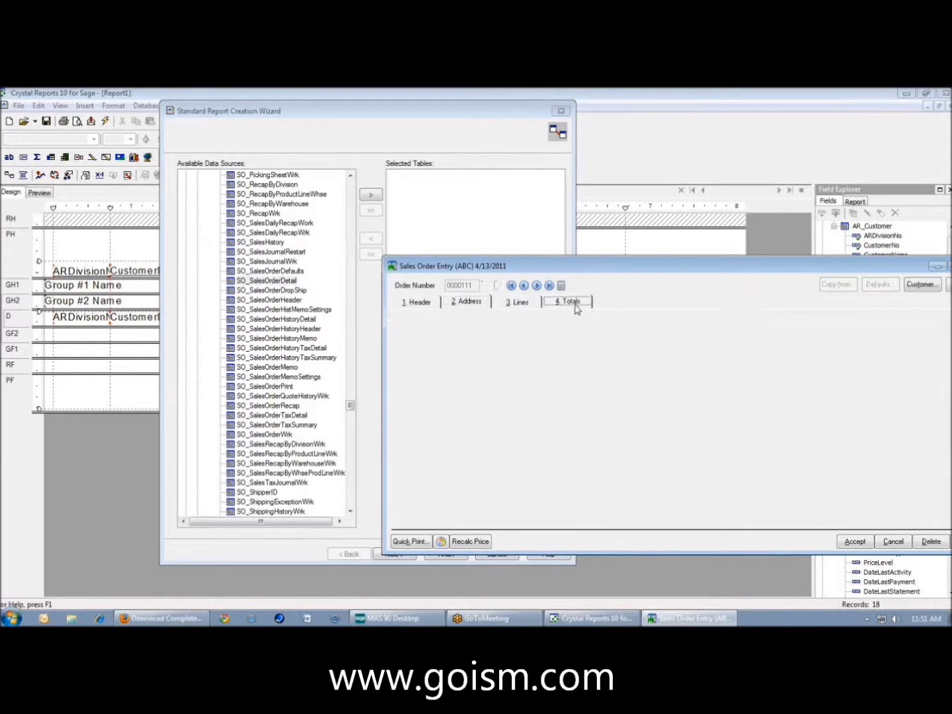
click(465, 304)
click(414, 303)
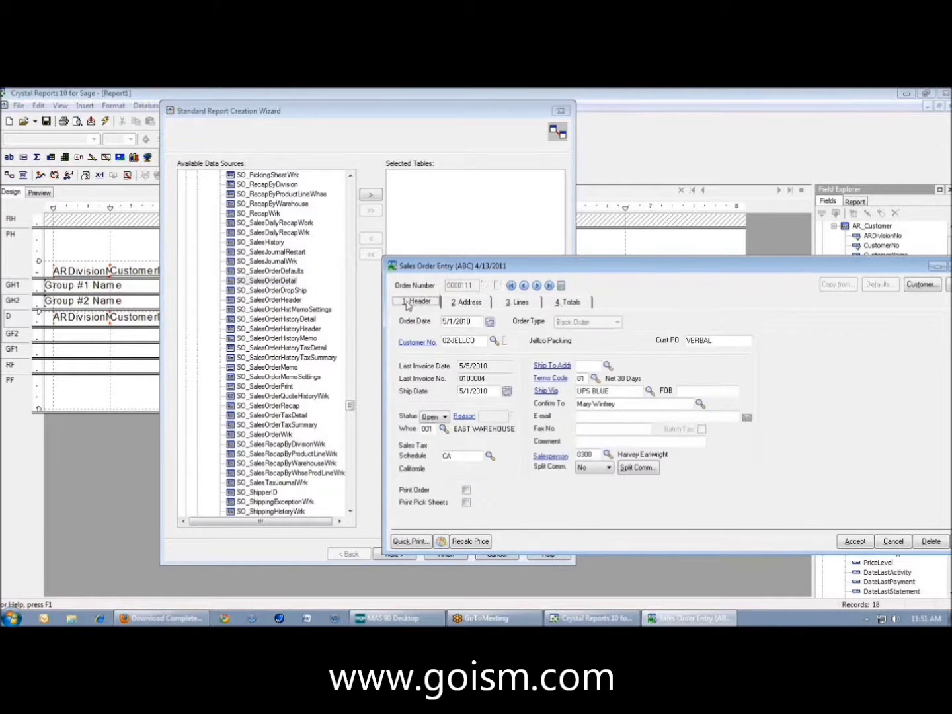
click(467, 304)
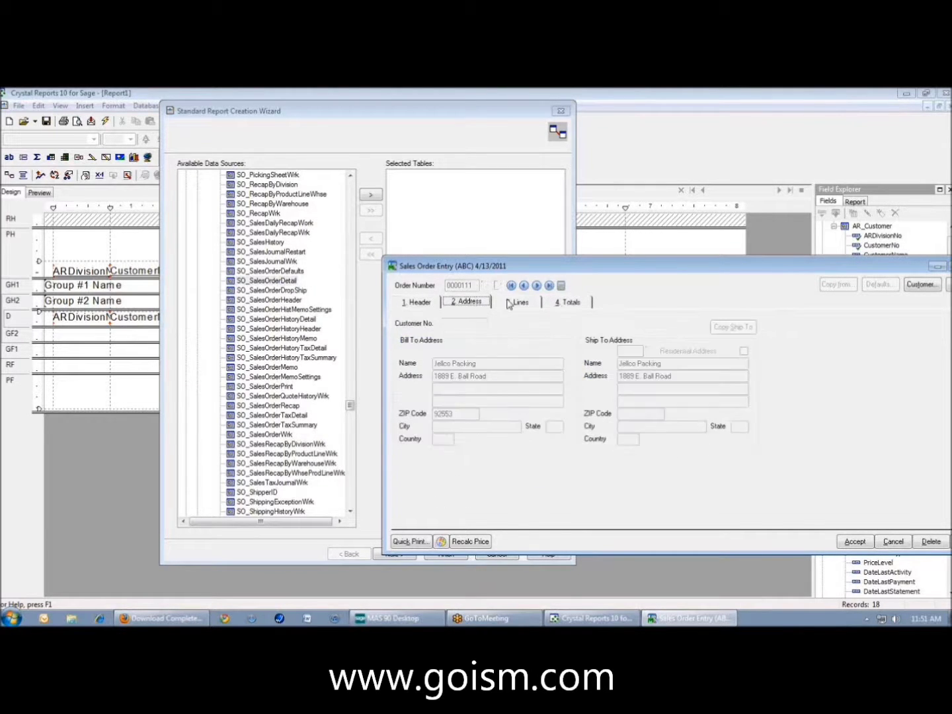
click(573, 302)
click(285, 301)
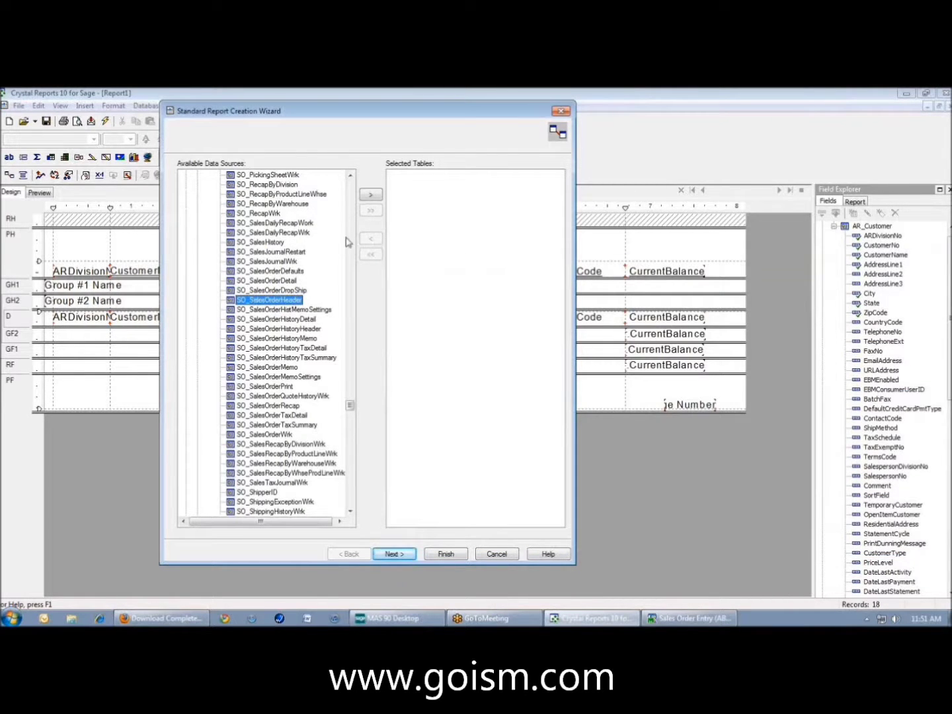
- Add SO_SalesOrderHeader and its SalesOrderNo, OrderDate, ARDivisionNo and CustomerNo fields
click(371, 194)
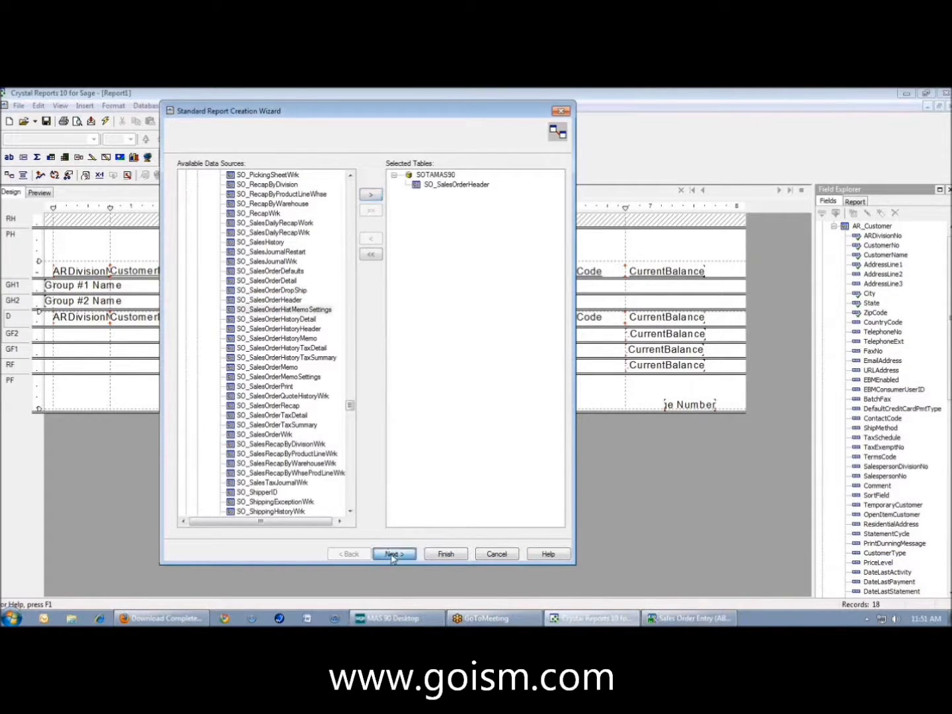
click(392, 556)
click(371, 190)
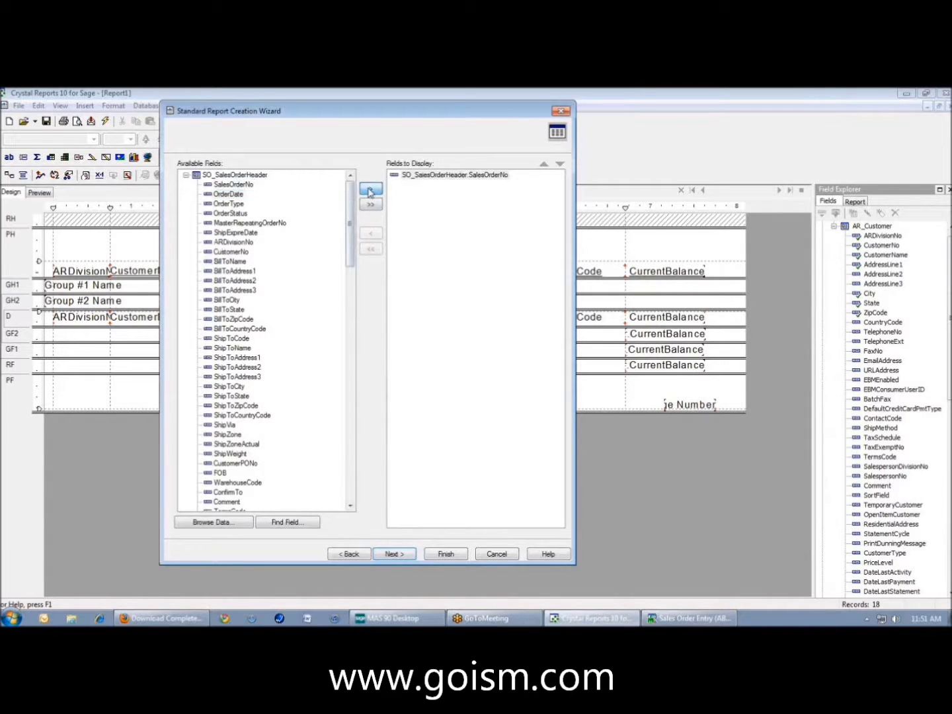
click(371, 191)
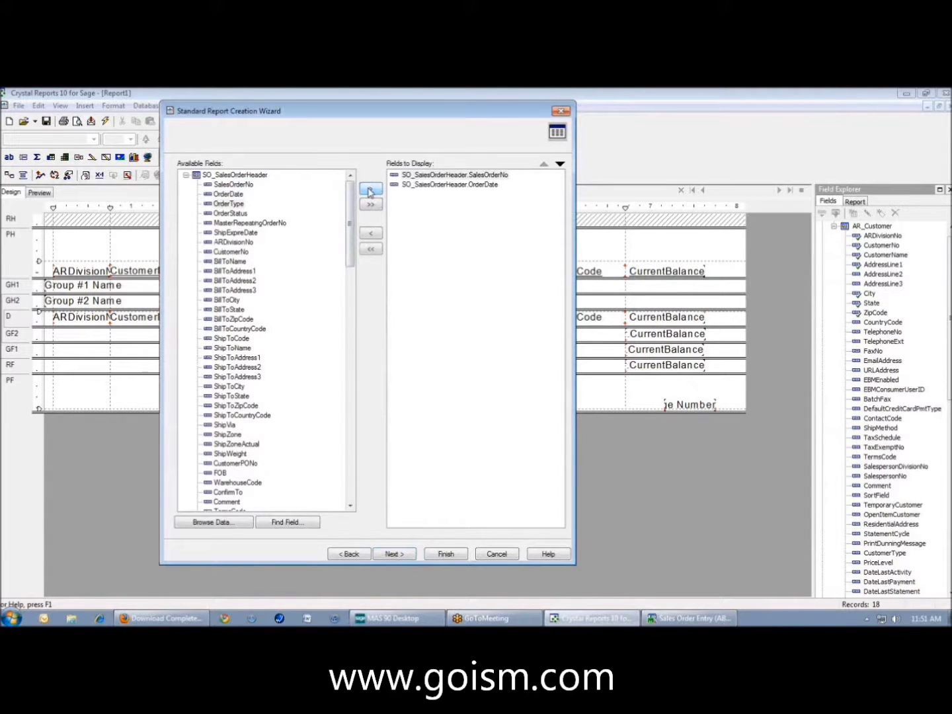
click(234, 242)
click(371, 193)
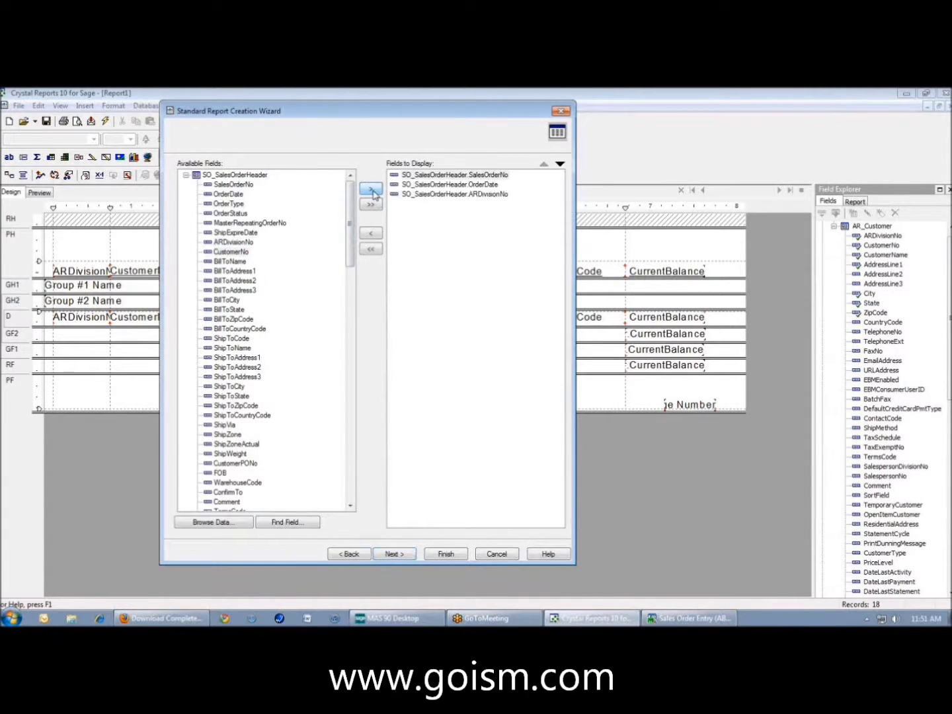
click(373, 193)
- Add TaxableAmt, NonTaxableAmt, SalesTaxAmt and FreightAmt fields and finish the wizard
drag(350, 227, 318, 420)
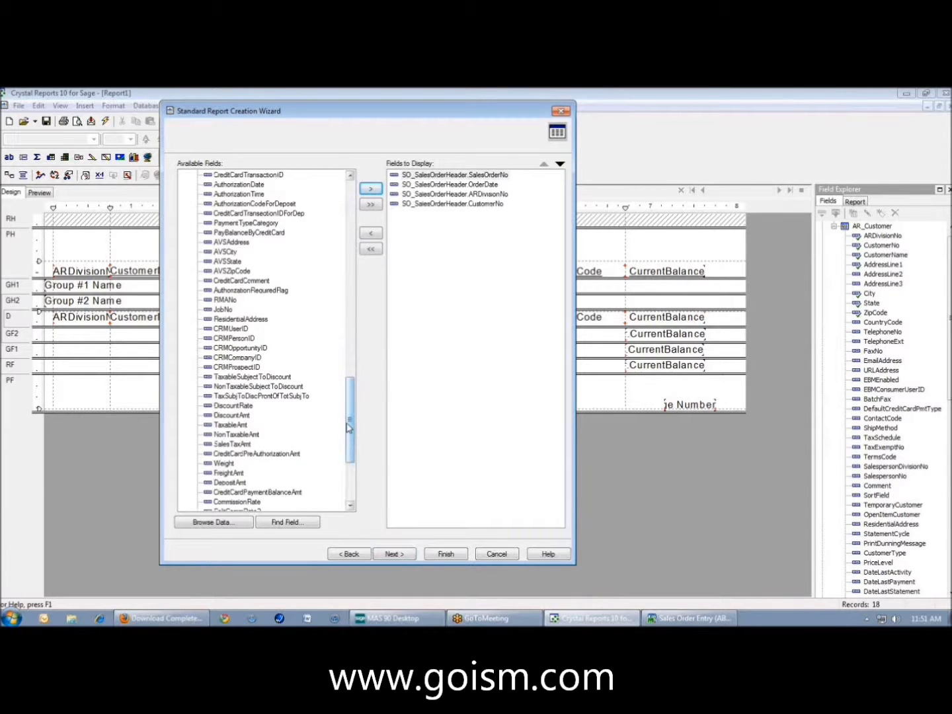
click(232, 425)
click(370, 191)
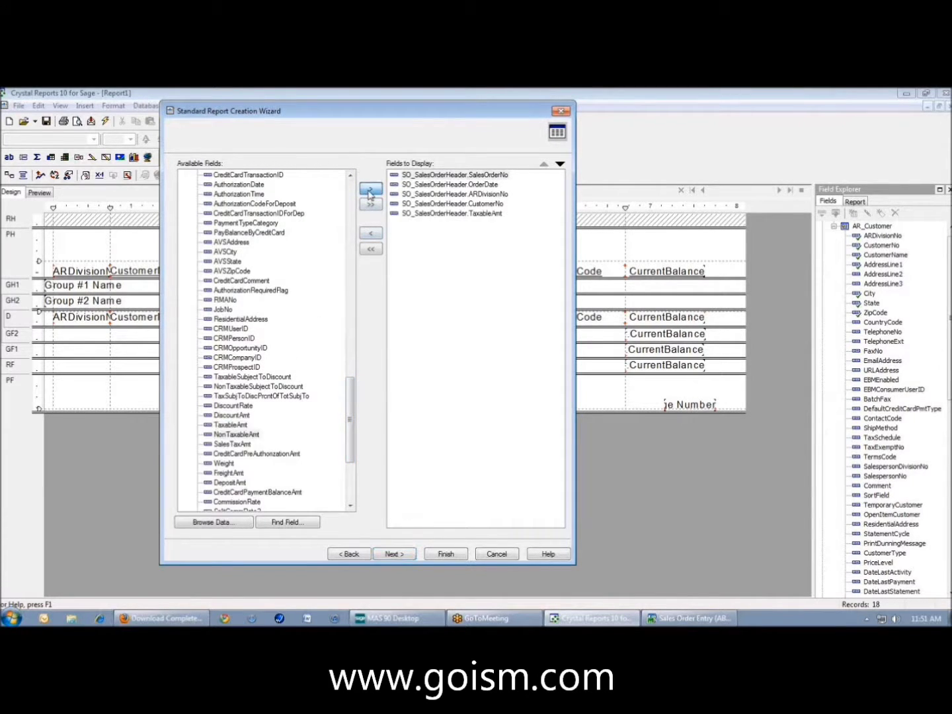
click(369, 190)
click(368, 191)
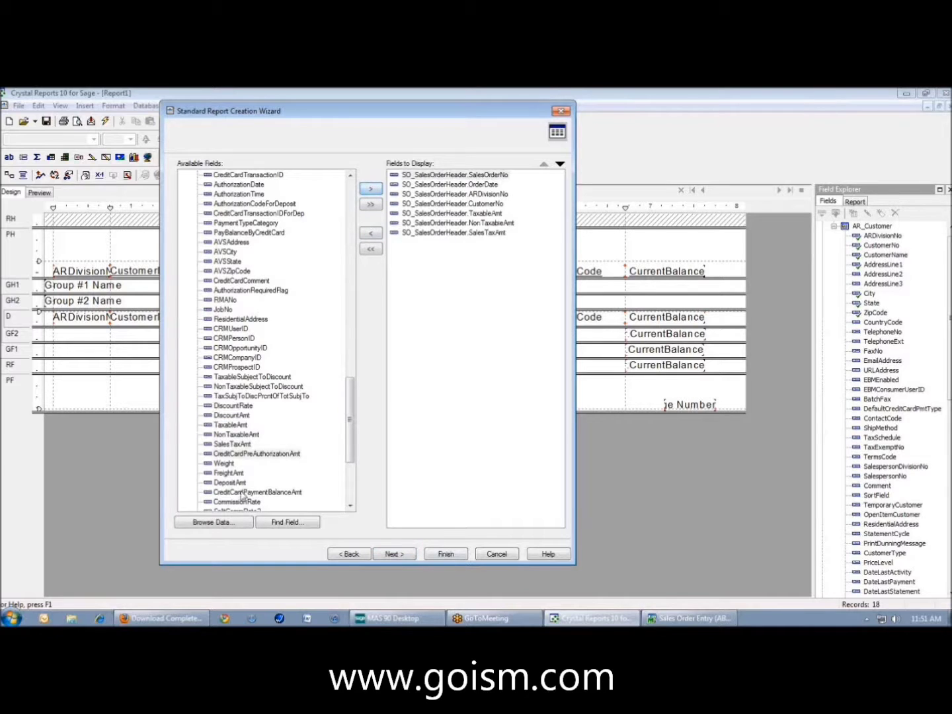
click(228, 473)
click(370, 191)
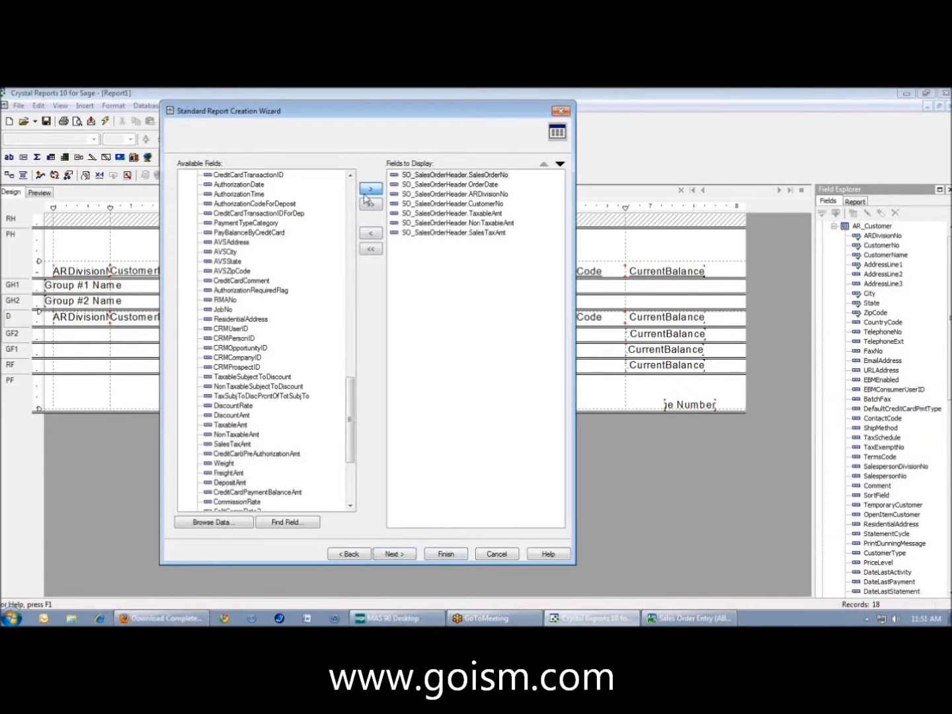
click(444, 554)
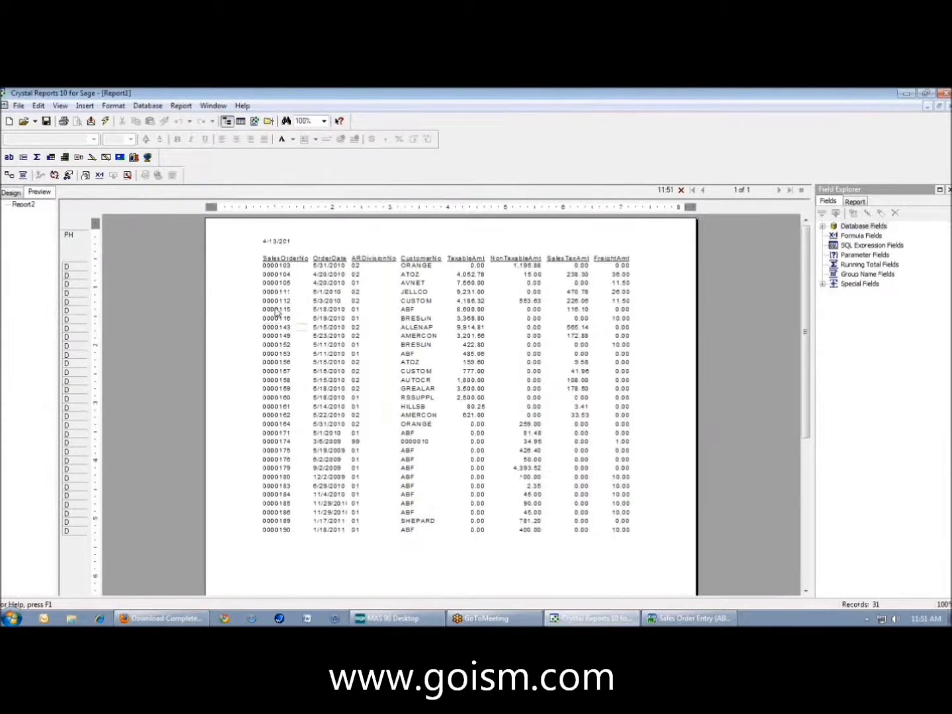
- Accept the open sales order, view the Order Number List, and return to the report preview
click(687, 618)
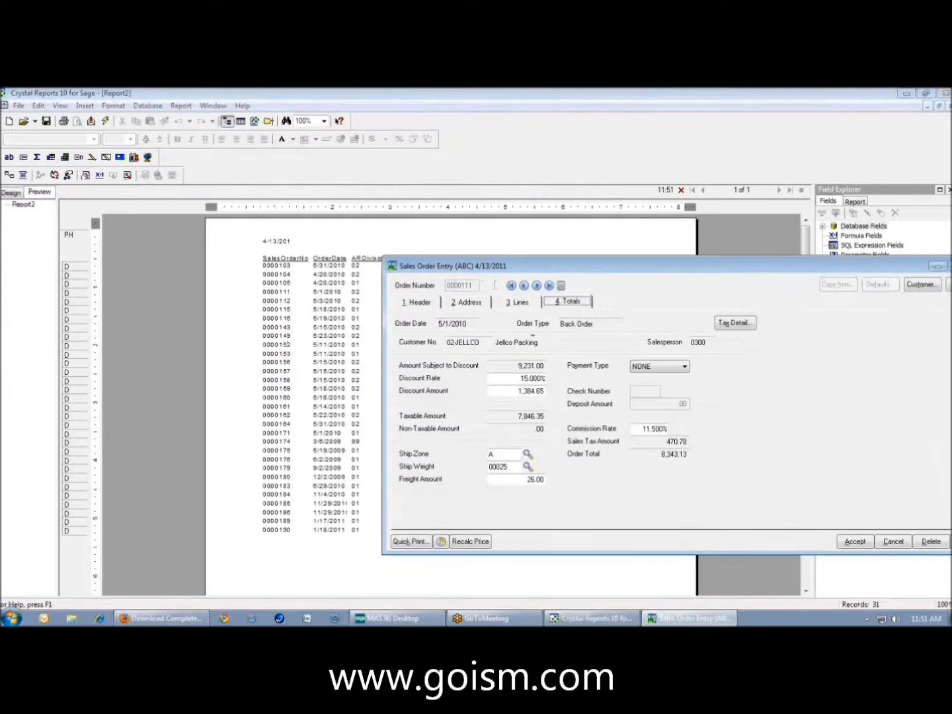
click(855, 542)
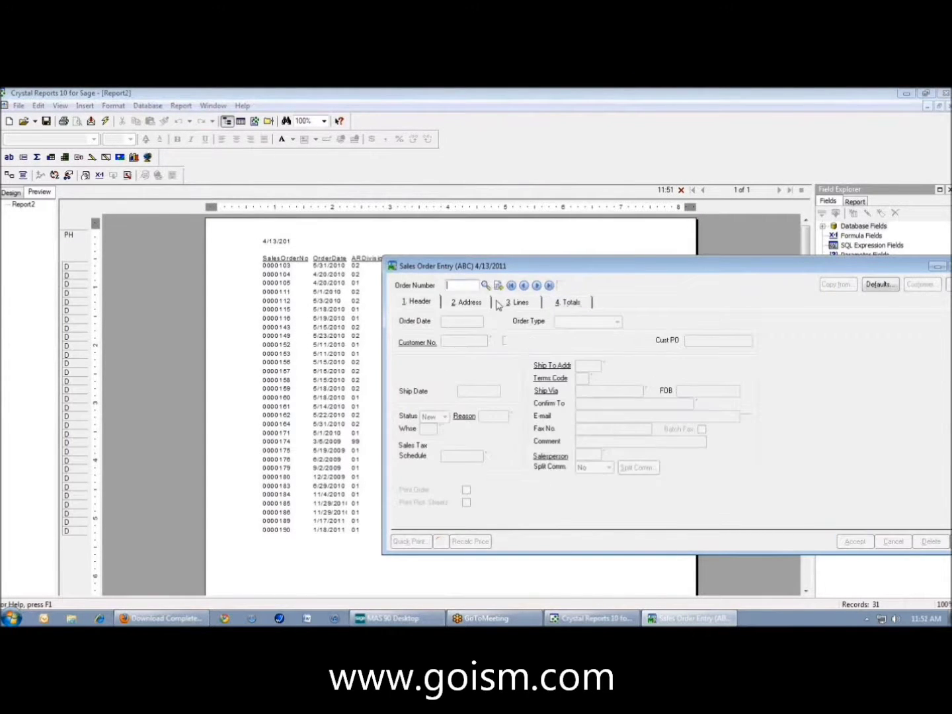
click(485, 285)
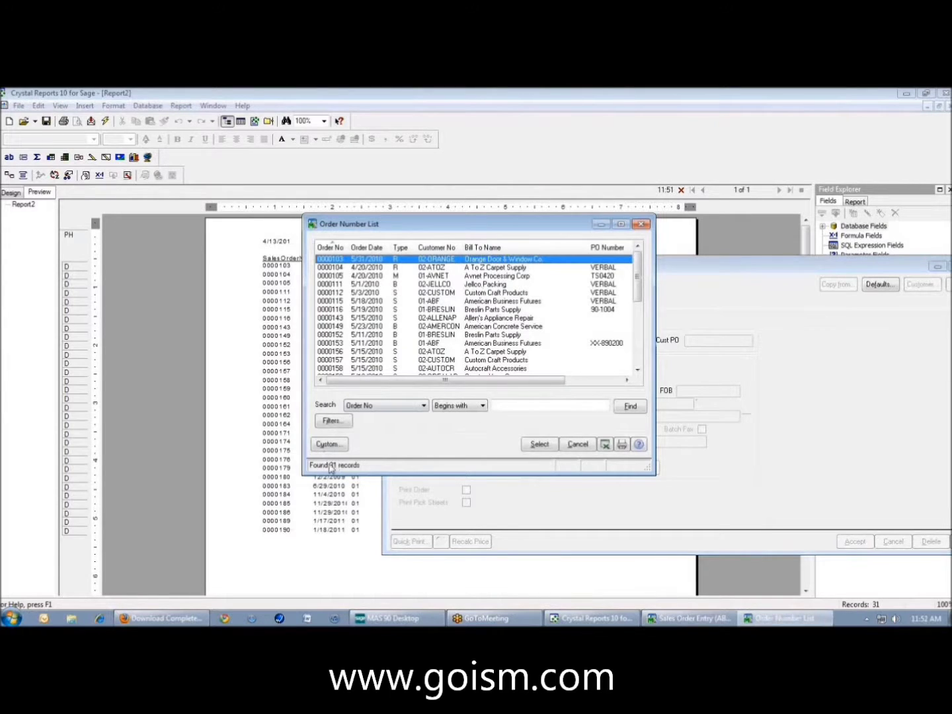
click(334, 570)
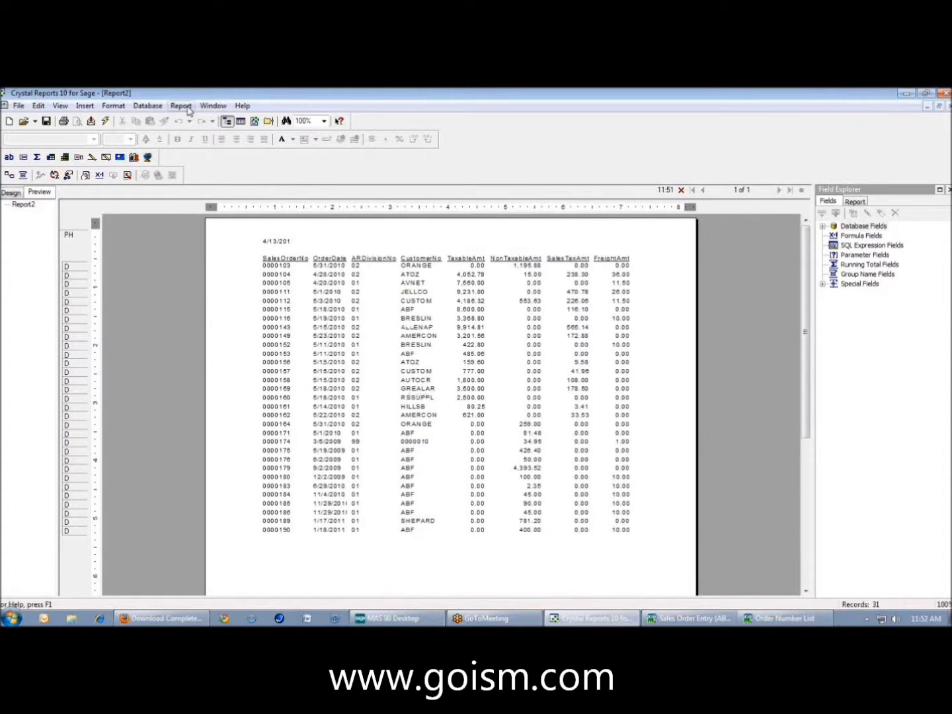
- Select only orders with OrderDate between 5/1/2010 and 5/31/2010, then refresh the data
click(181, 106)
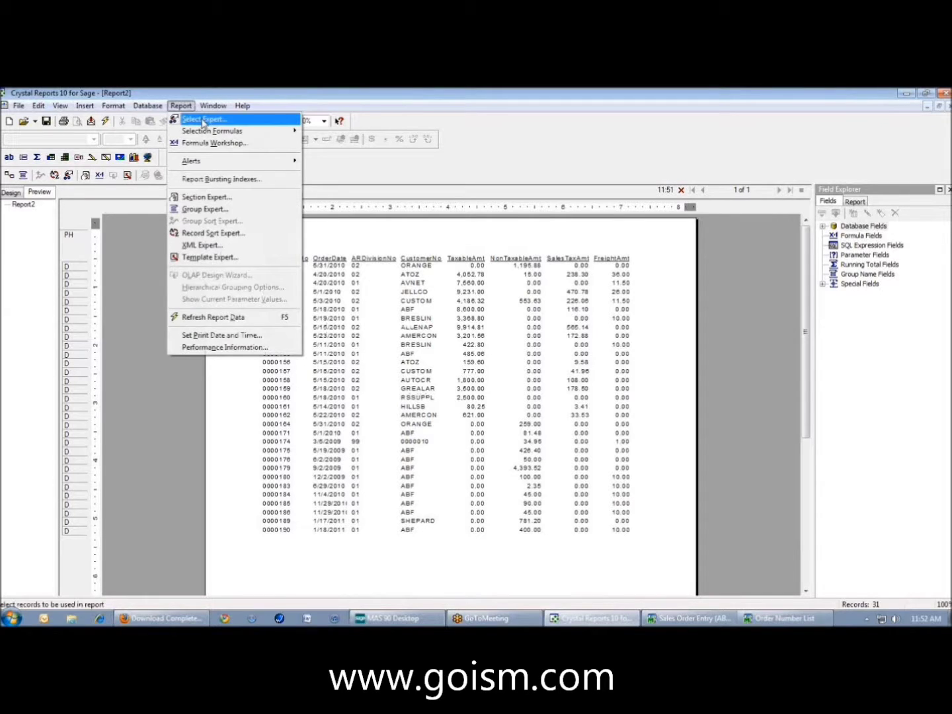
click(203, 121)
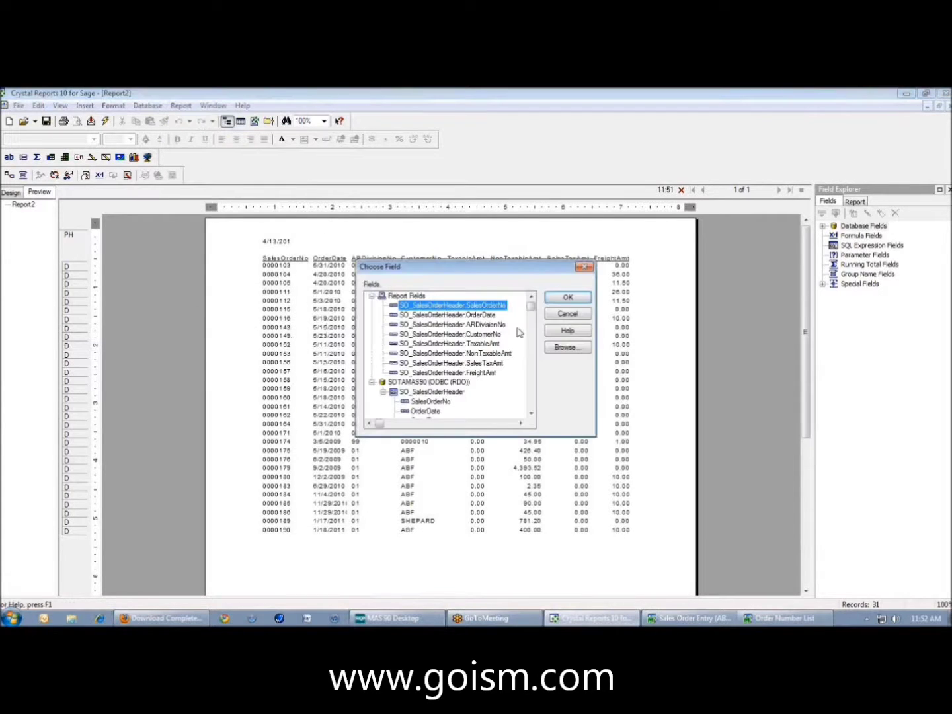
click(481, 316)
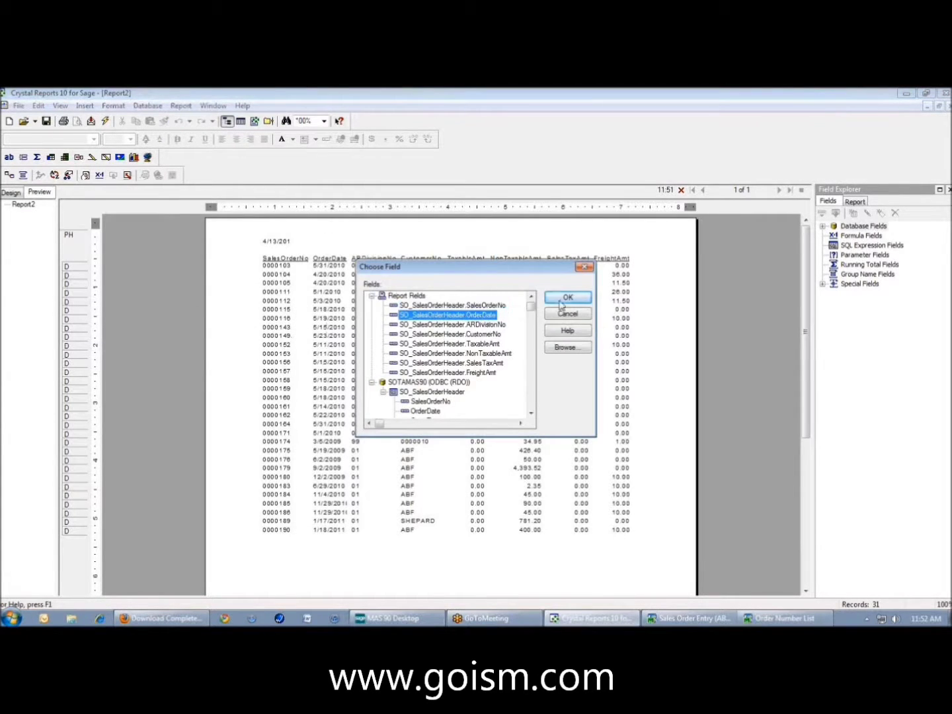
click(560, 300)
click(130, 183)
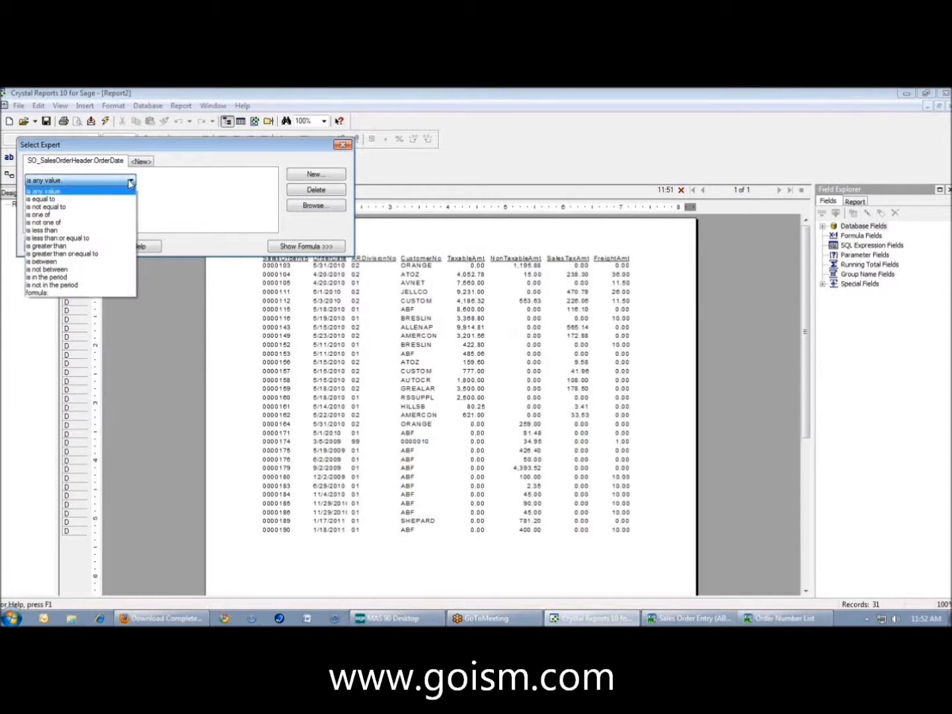
click(90, 263)
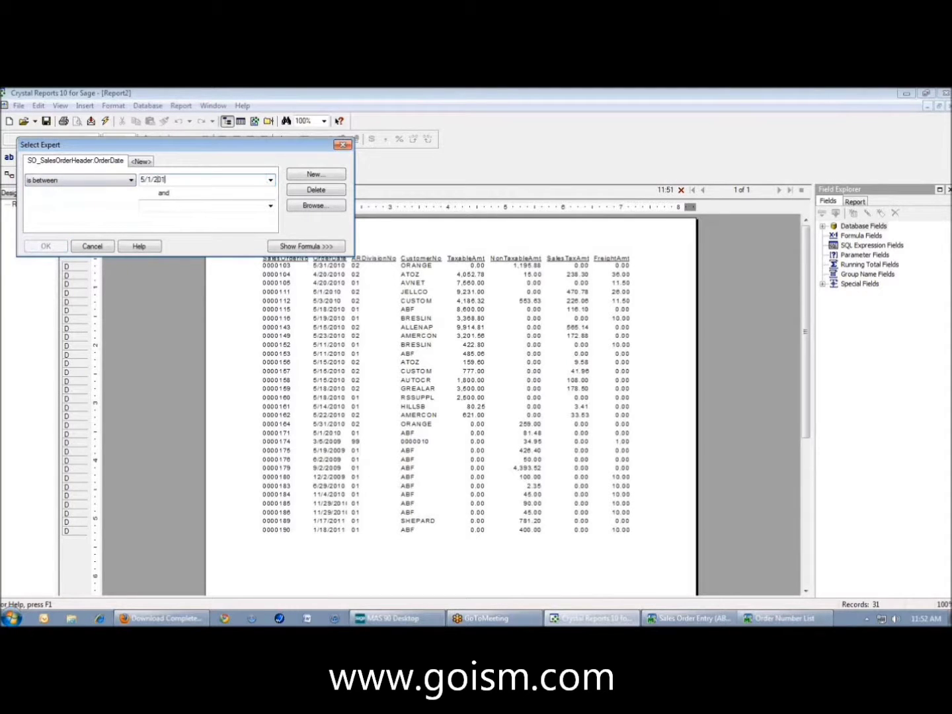
text(5/31/2010)
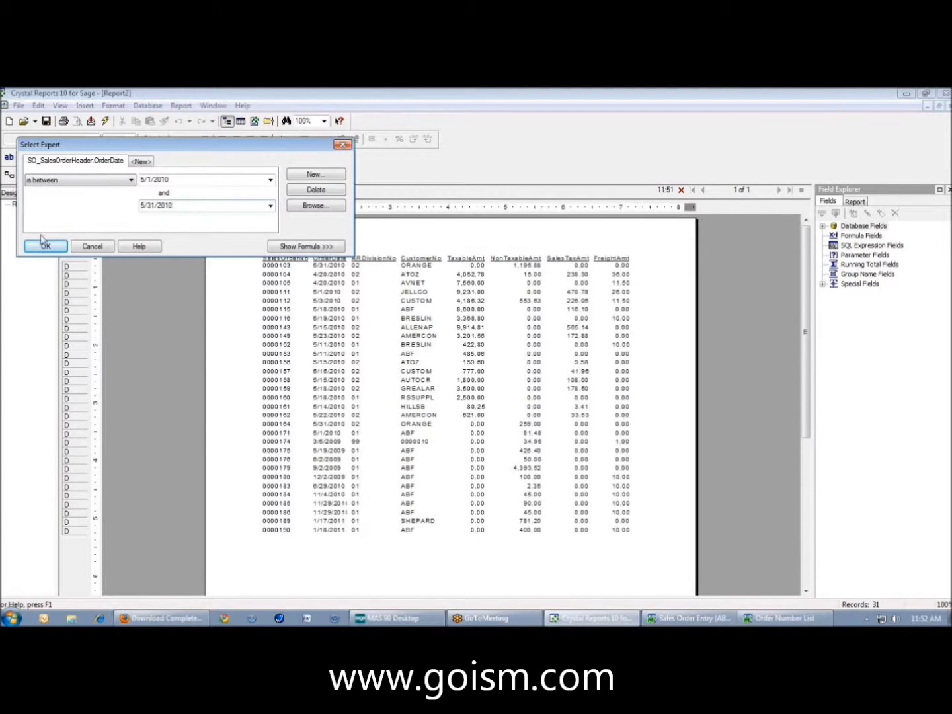
click(44, 246)
click(533, 368)
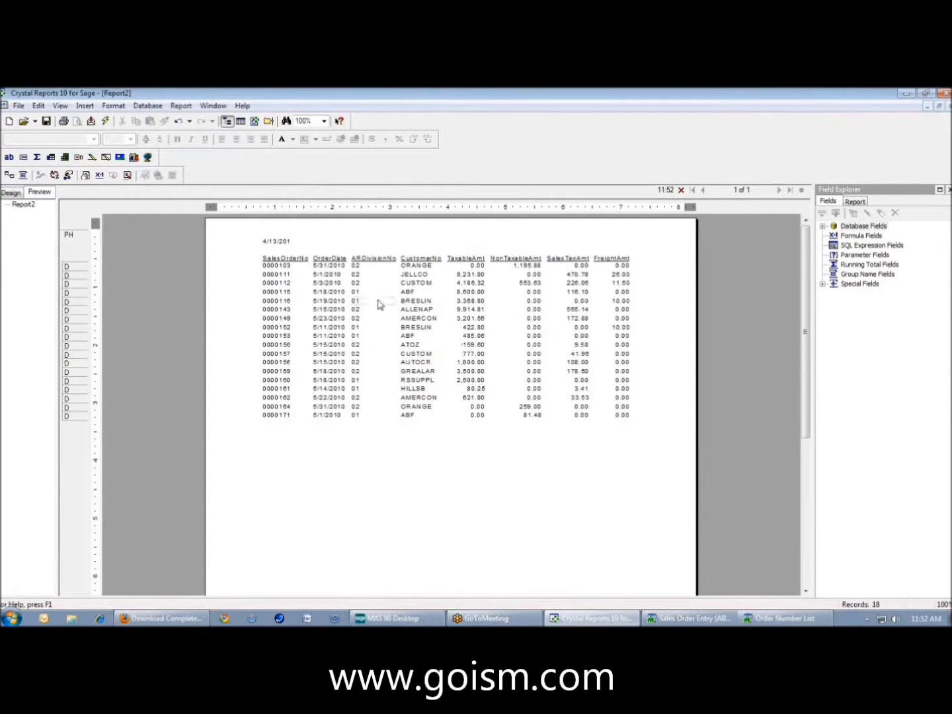
- Insert a group on SO_SalesOrderHeader.OrderDate, printed for each day
click(94, 107)
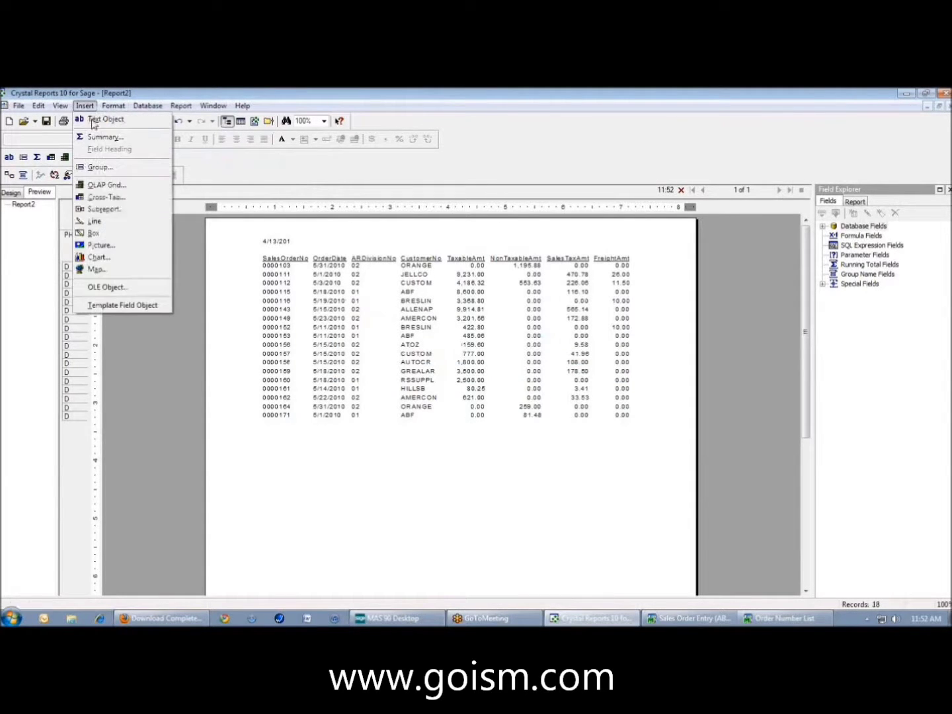
click(99, 166)
click(503, 330)
click(463, 346)
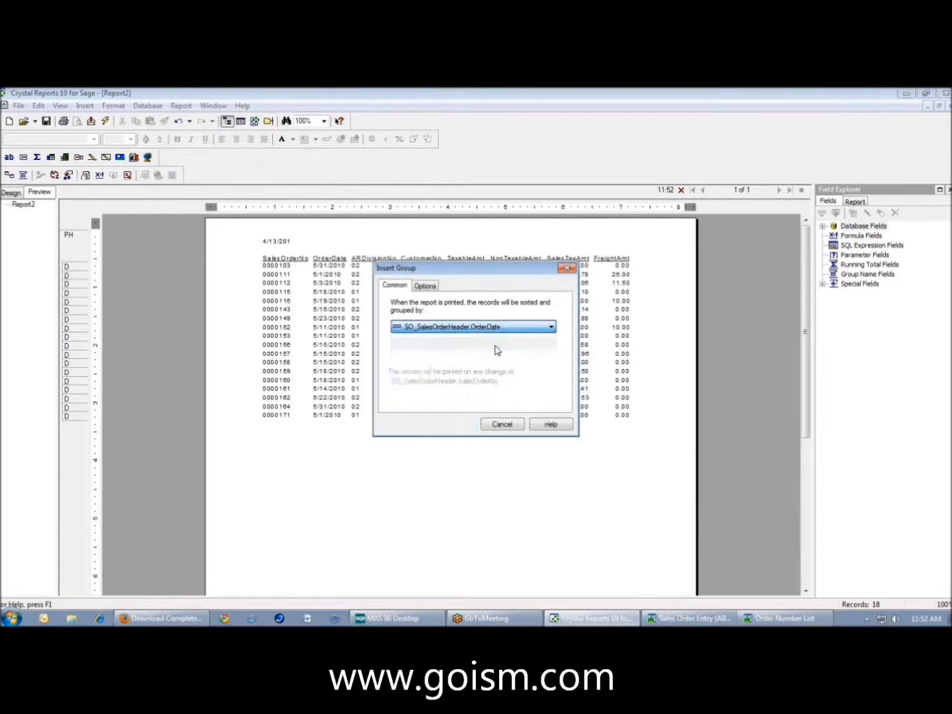
click(444, 372)
click(424, 381)
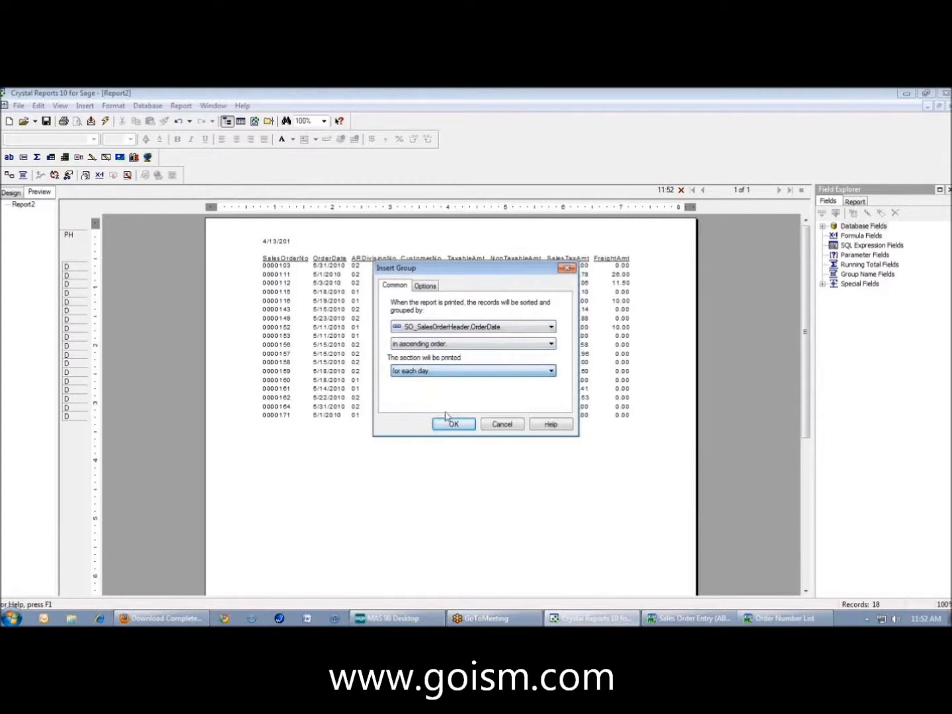
click(454, 424)
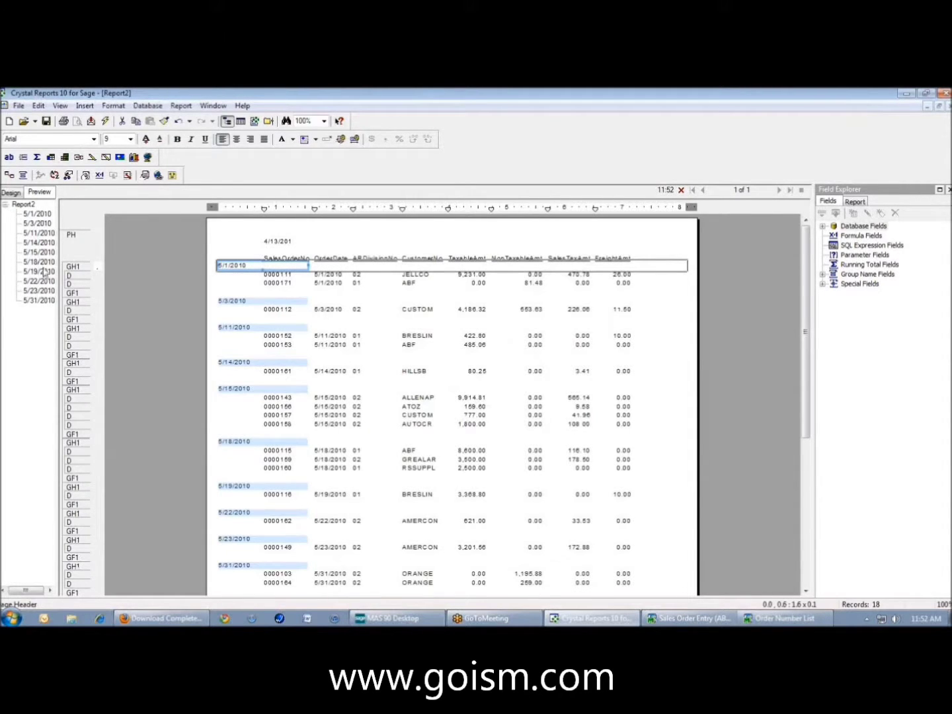
click(342, 239)
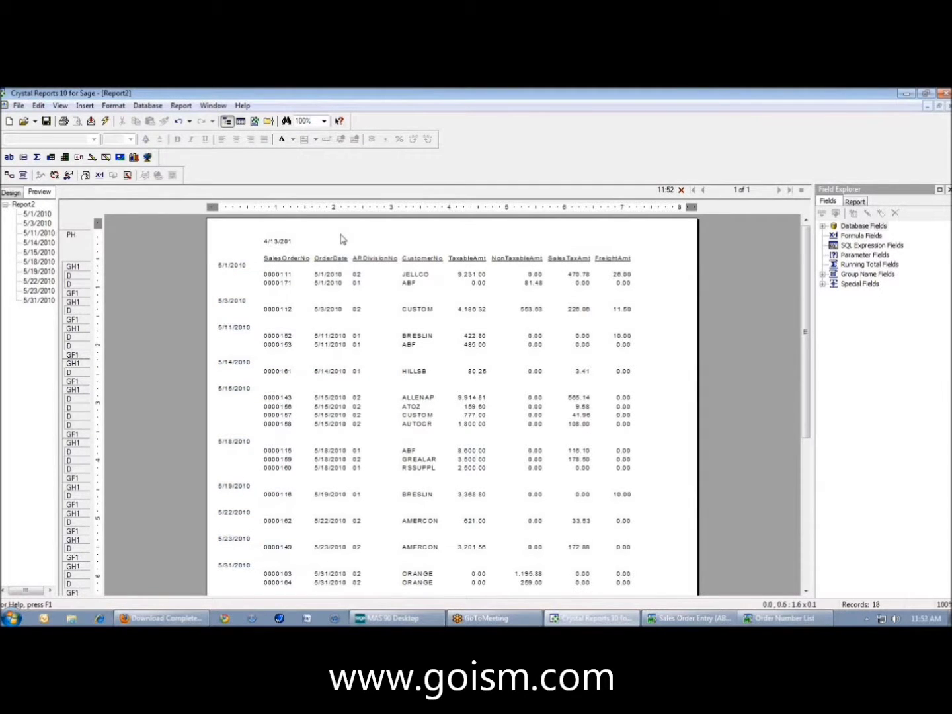
click(181, 106)
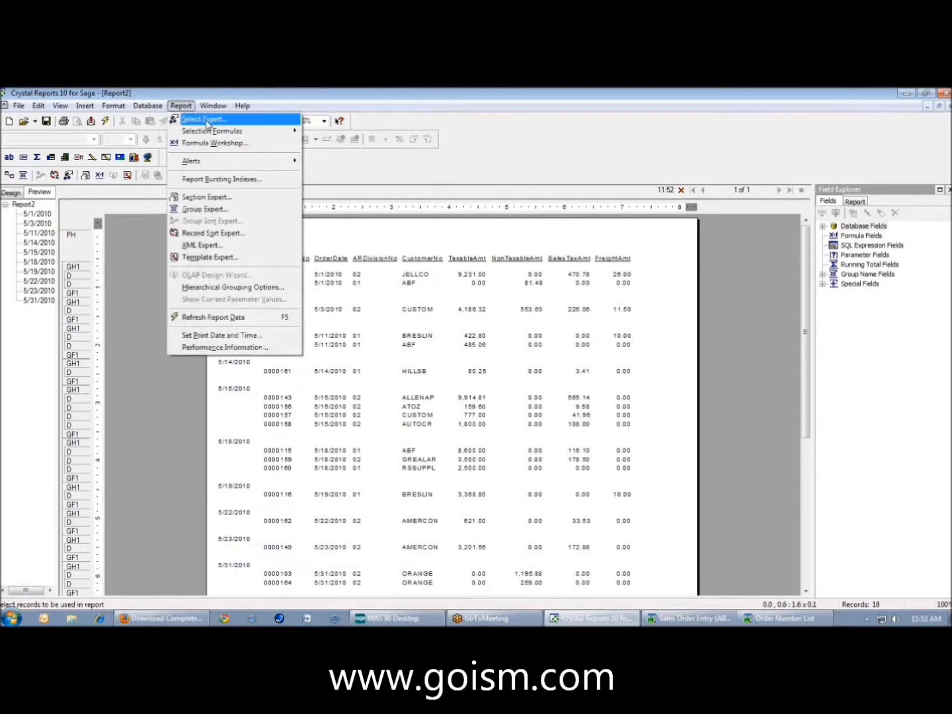
click(207, 121)
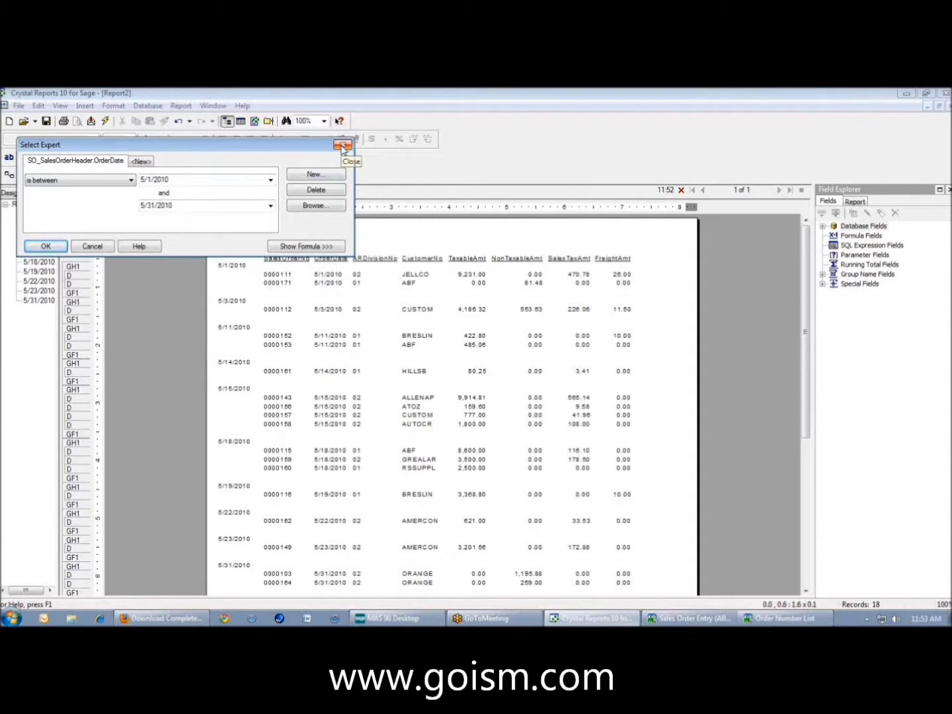
click(341, 146)
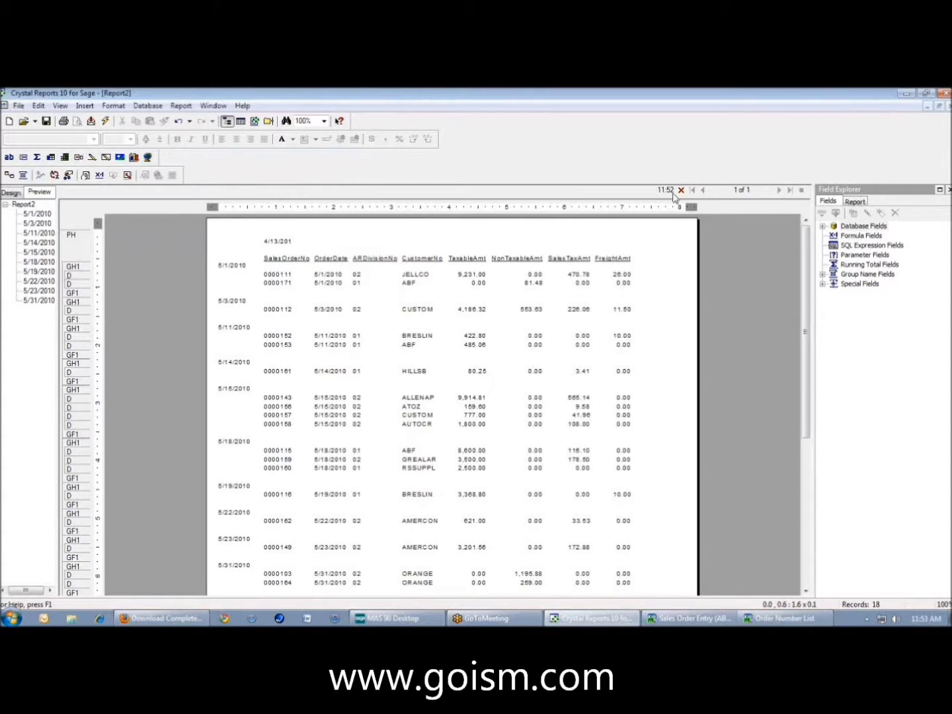
click(852, 256)
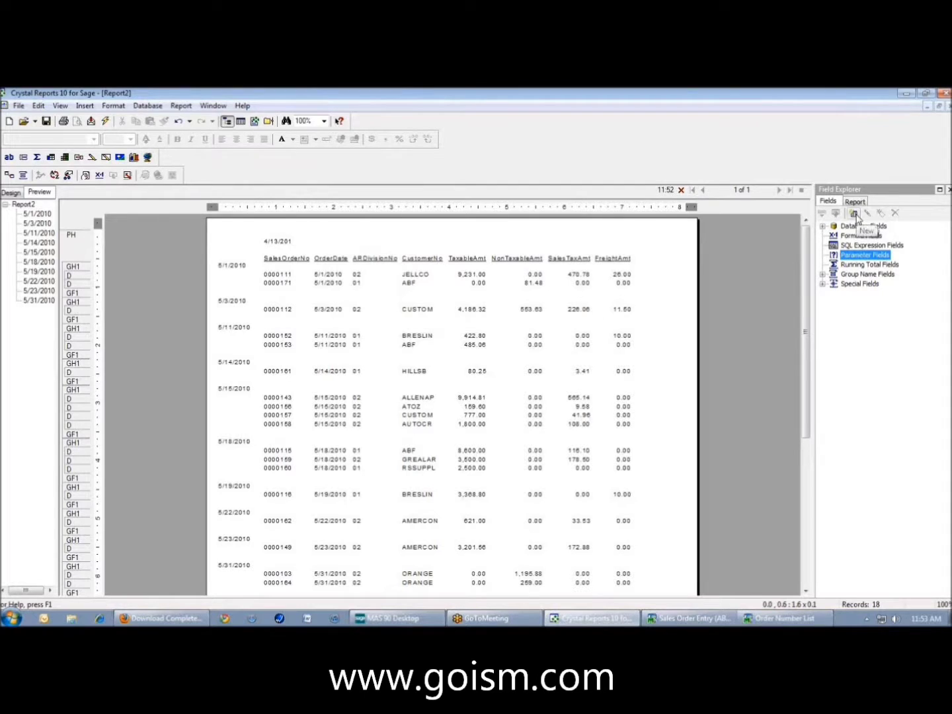
- Create Date-type parameter 'Date Range' prompting 'Enter a starting and ending date range', then refresh
click(853, 214)
text(D)
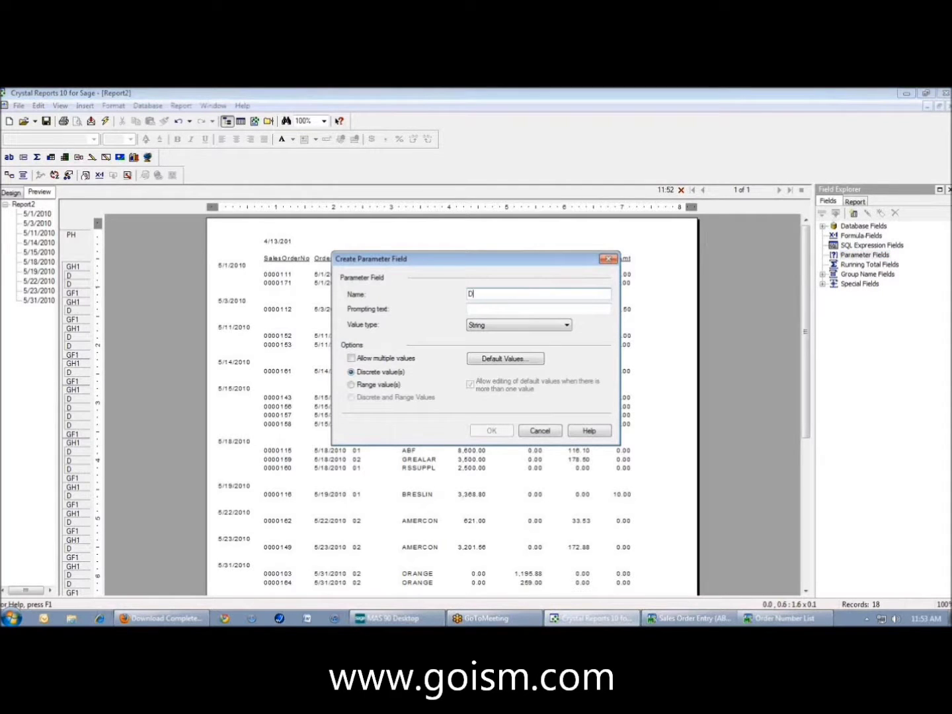
text(ate Range)
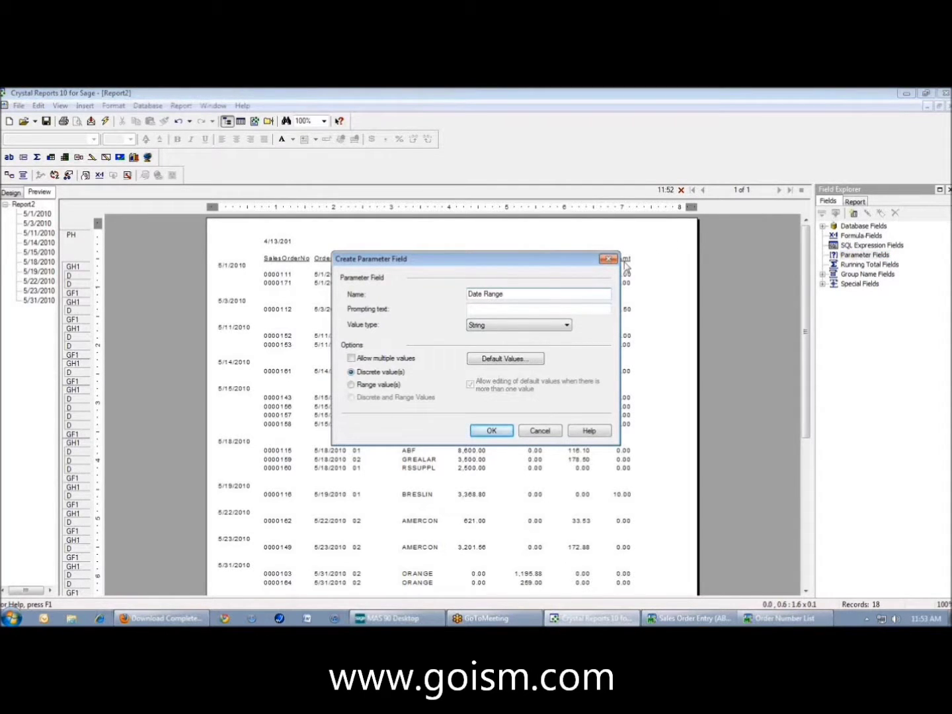
click(515, 309)
text(Ente)
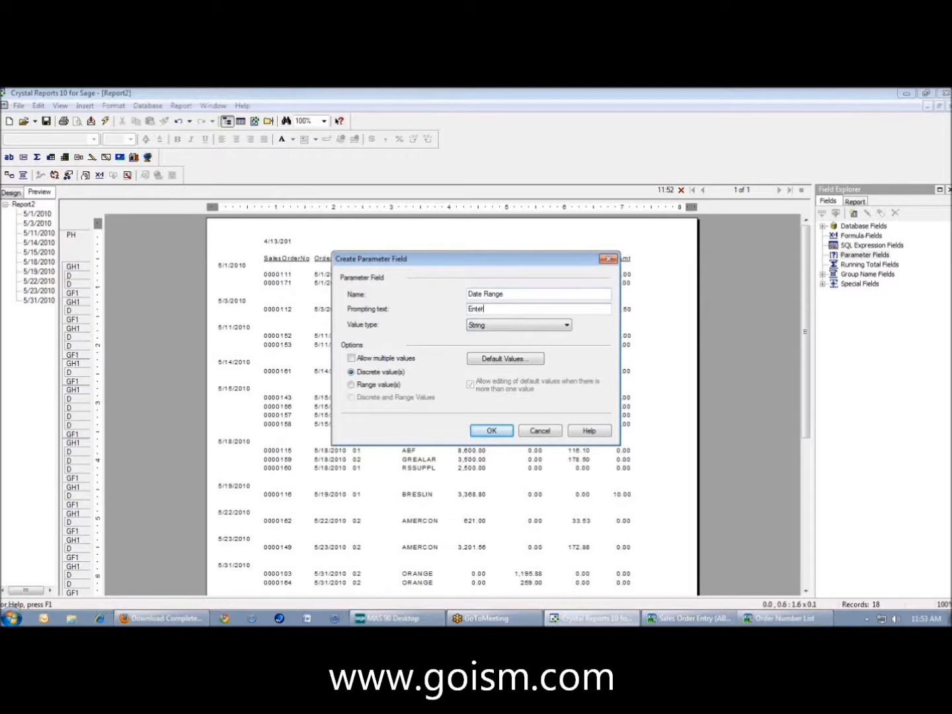
text(r a starting and ending date range)
click(527, 326)
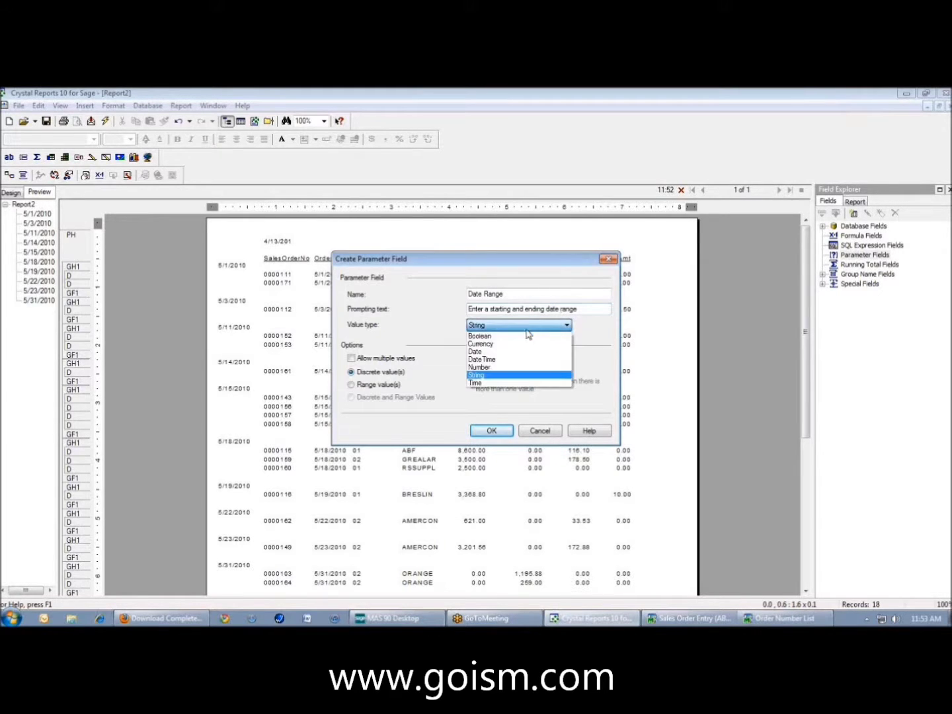
click(505, 352)
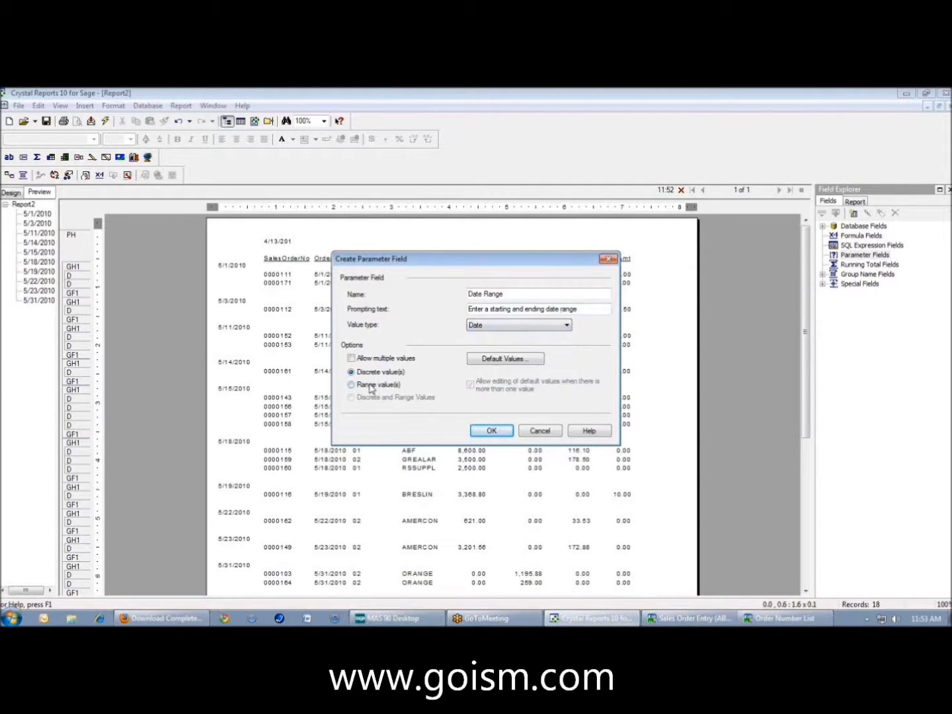
click(492, 431)
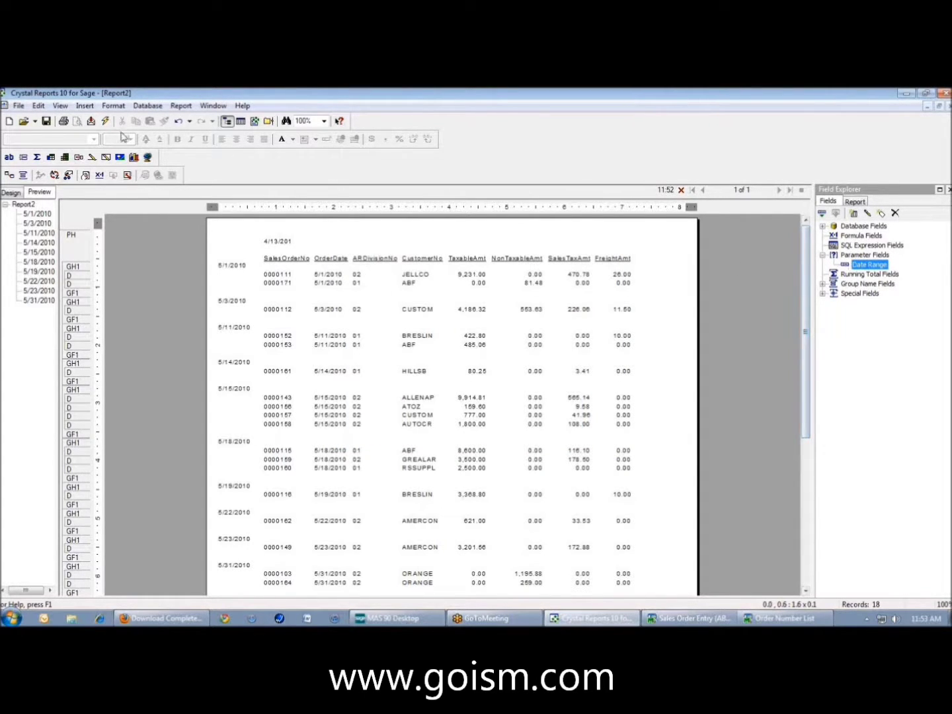
click(104, 120)
click(457, 380)
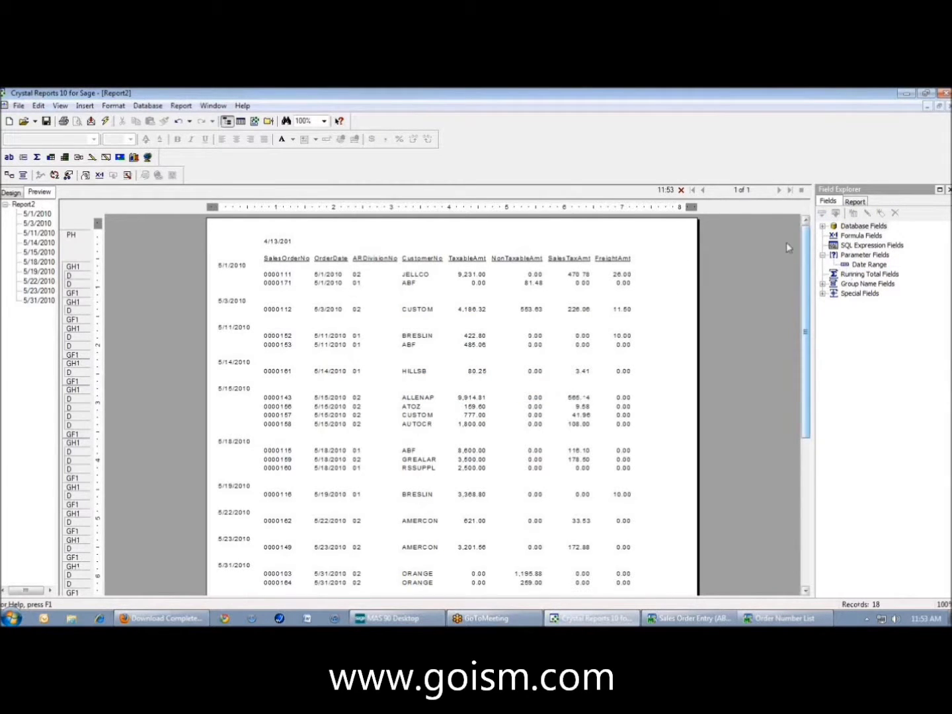
- Change the OrderDate selection from 'is between' to 'is equal to' {?Date Range}
click(180, 105)
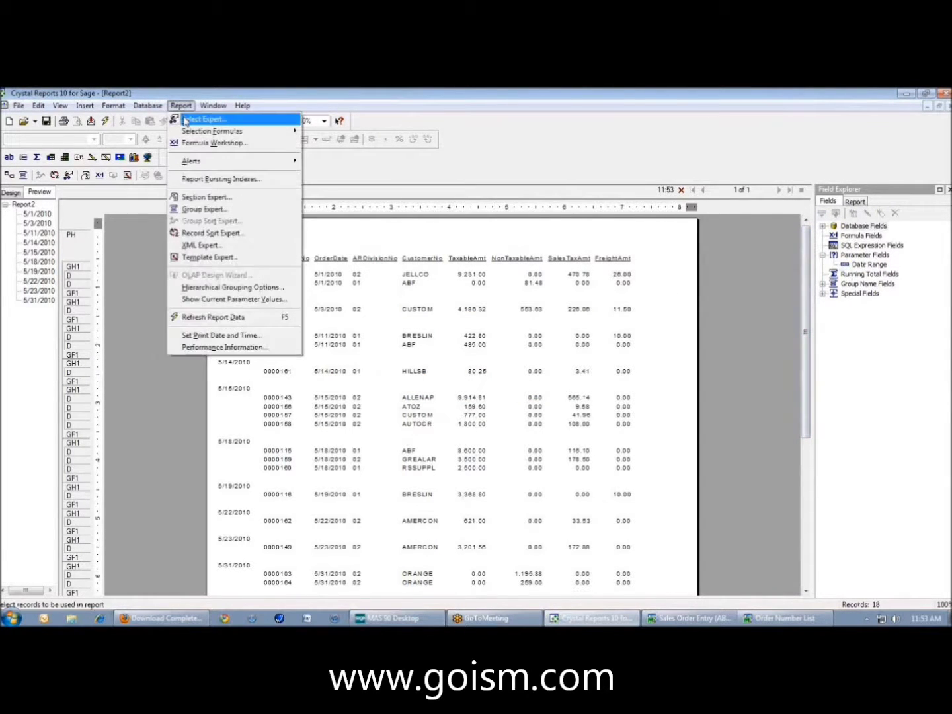
click(202, 119)
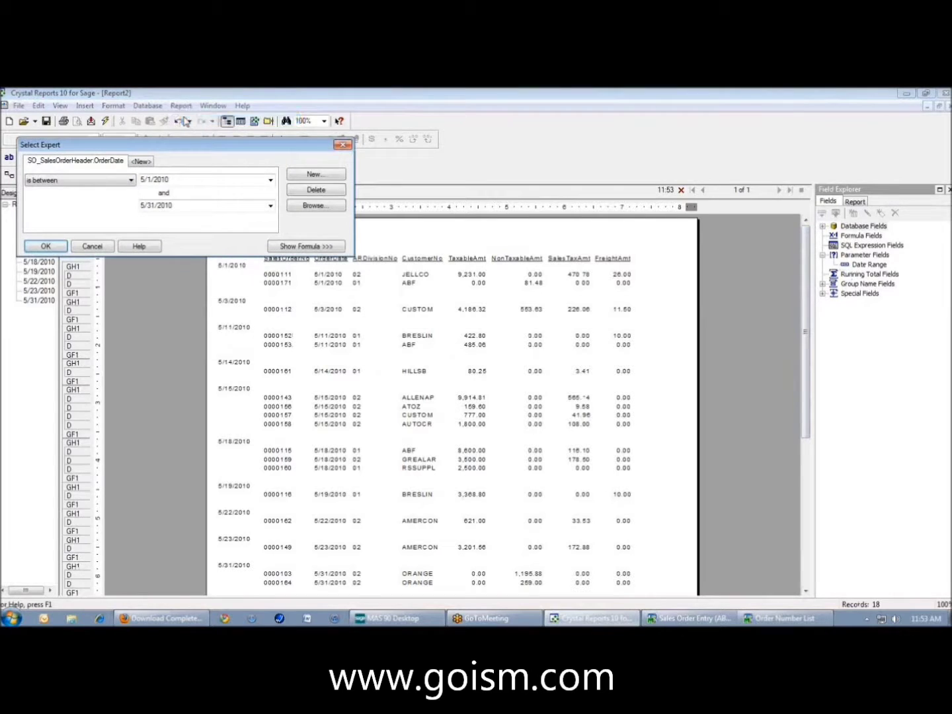
click(270, 182)
click(270, 181)
click(131, 181)
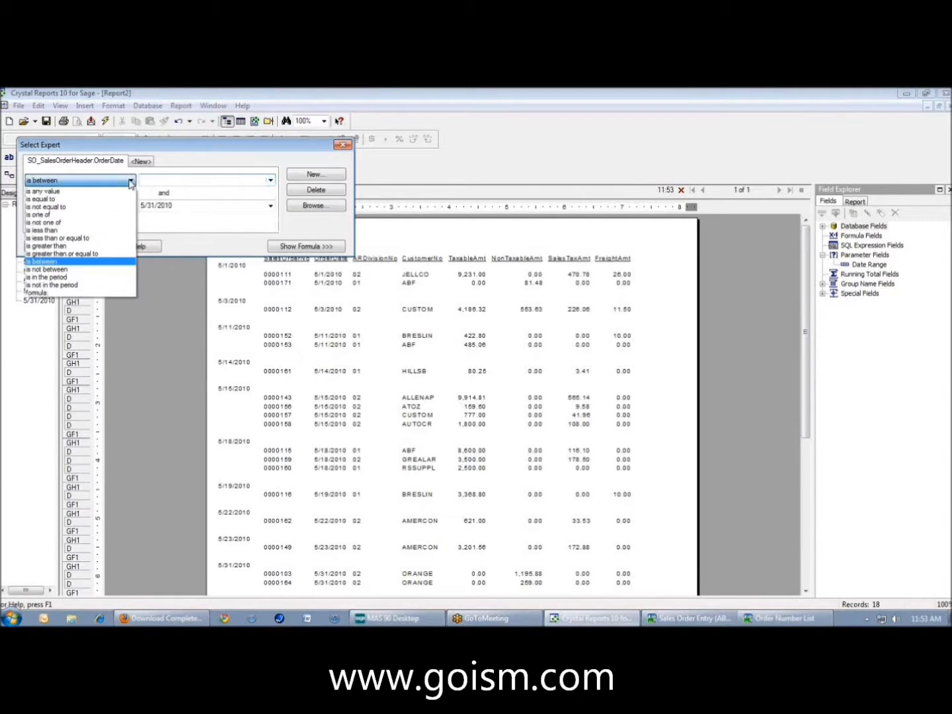
click(41, 199)
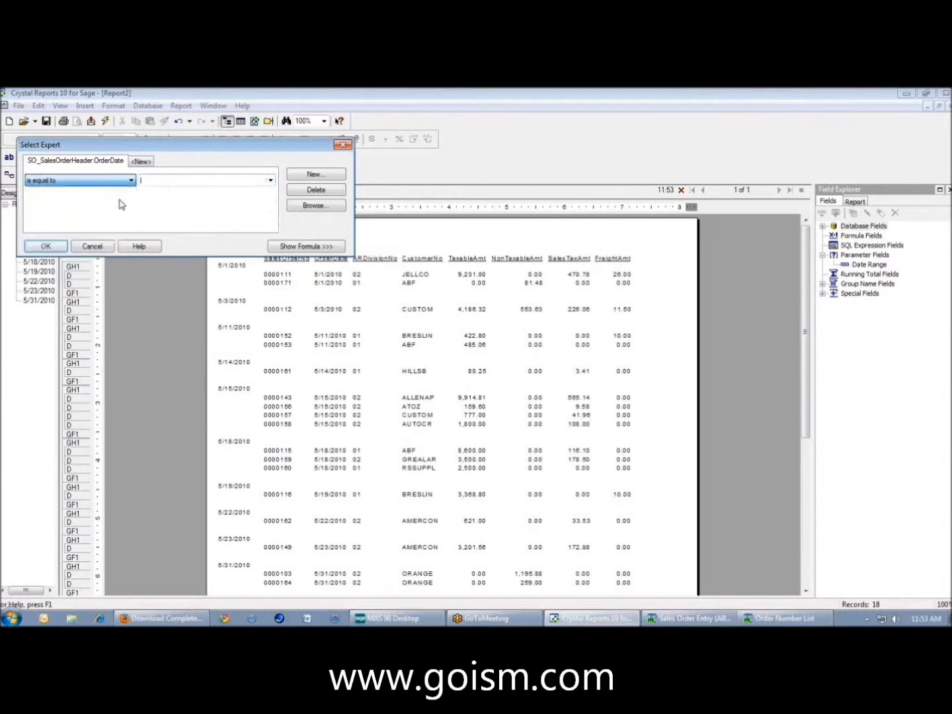
click(271, 181)
click(251, 192)
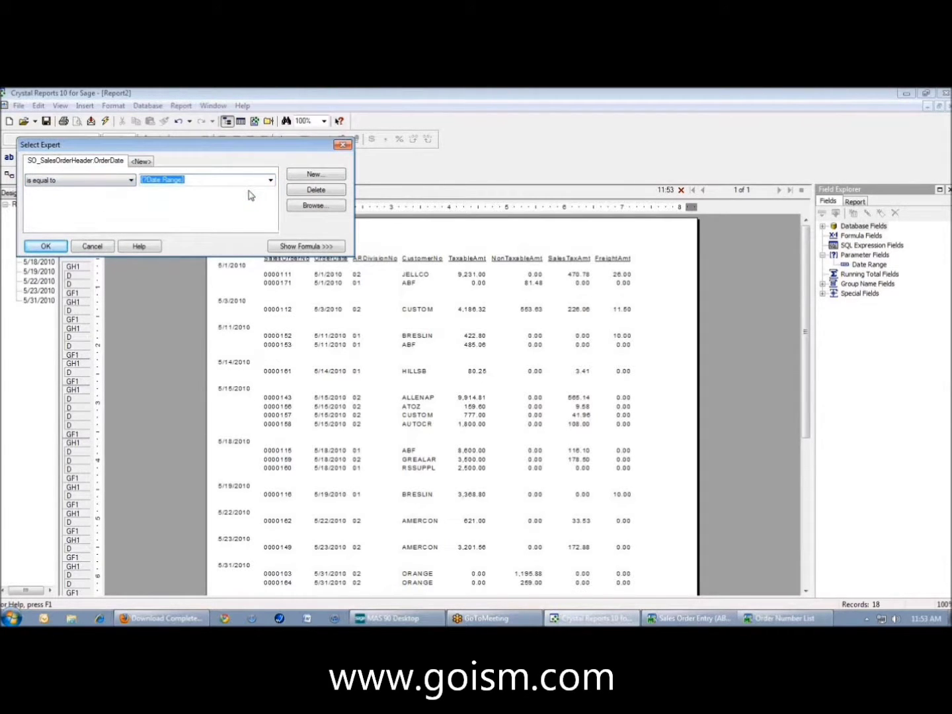
click(193, 180)
click(46, 246)
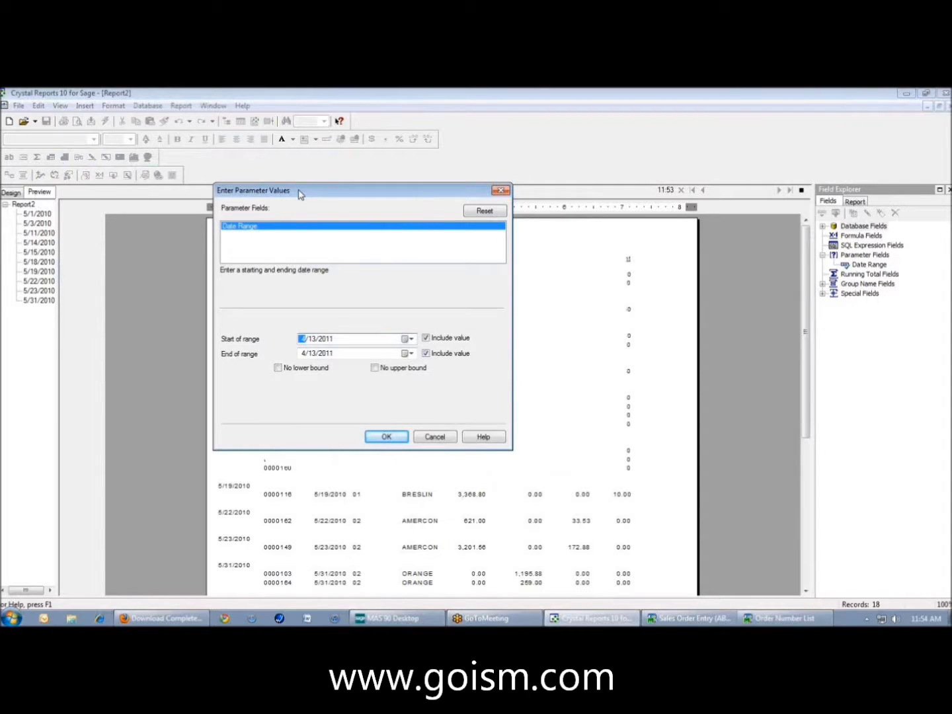
- Enter a date range of 5/1/2010 to 12/31/2010 and refresh the report data
text(51)
click(327, 340)
text(2010)
click(302, 354)
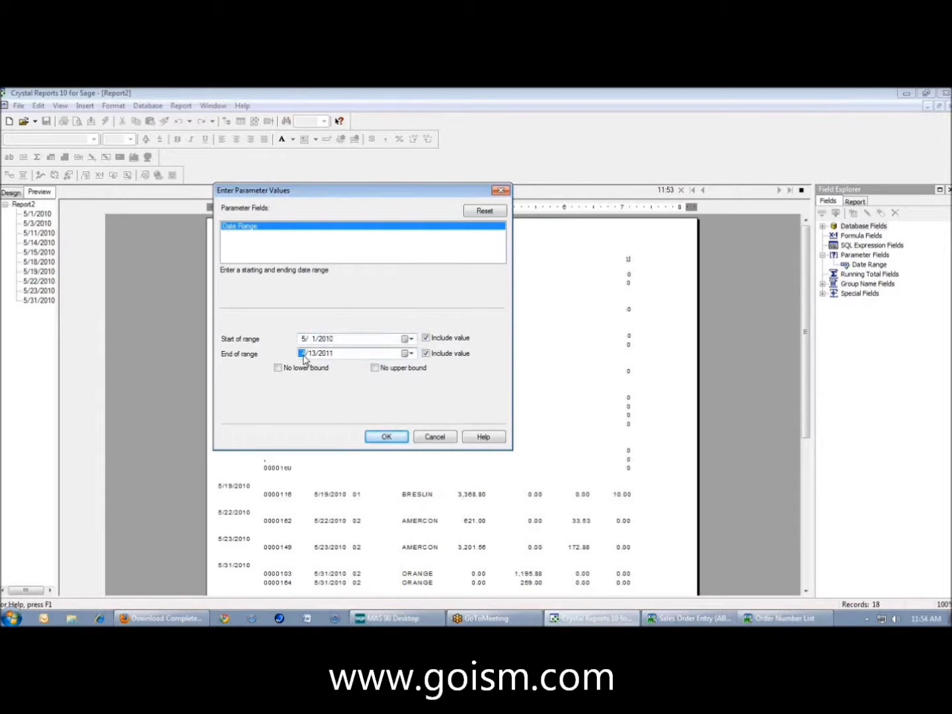
text(12/31/2010)
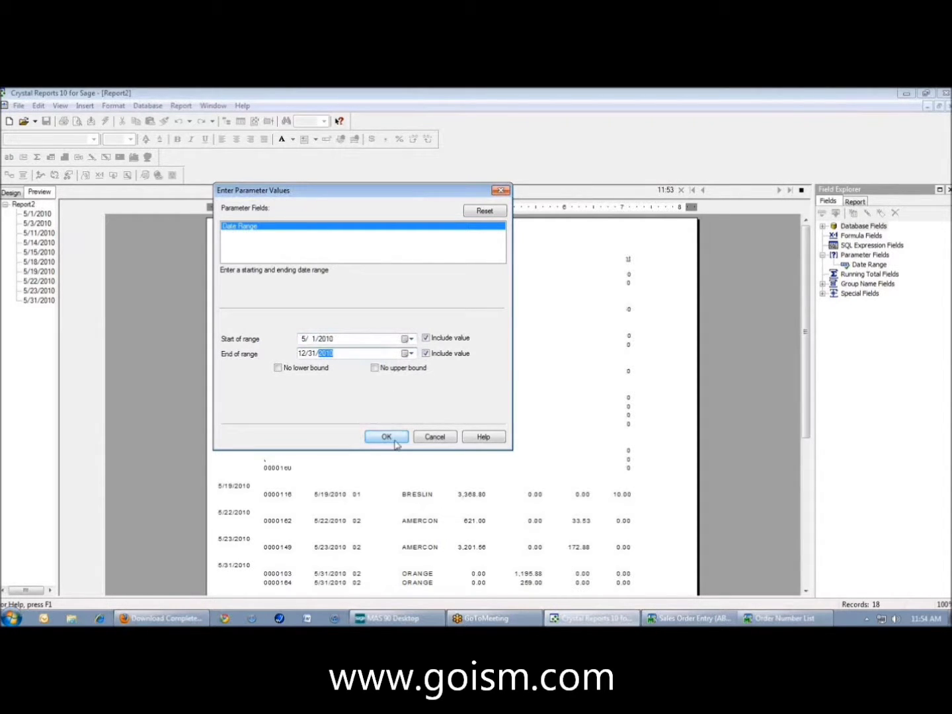
click(396, 444)
click(533, 376)
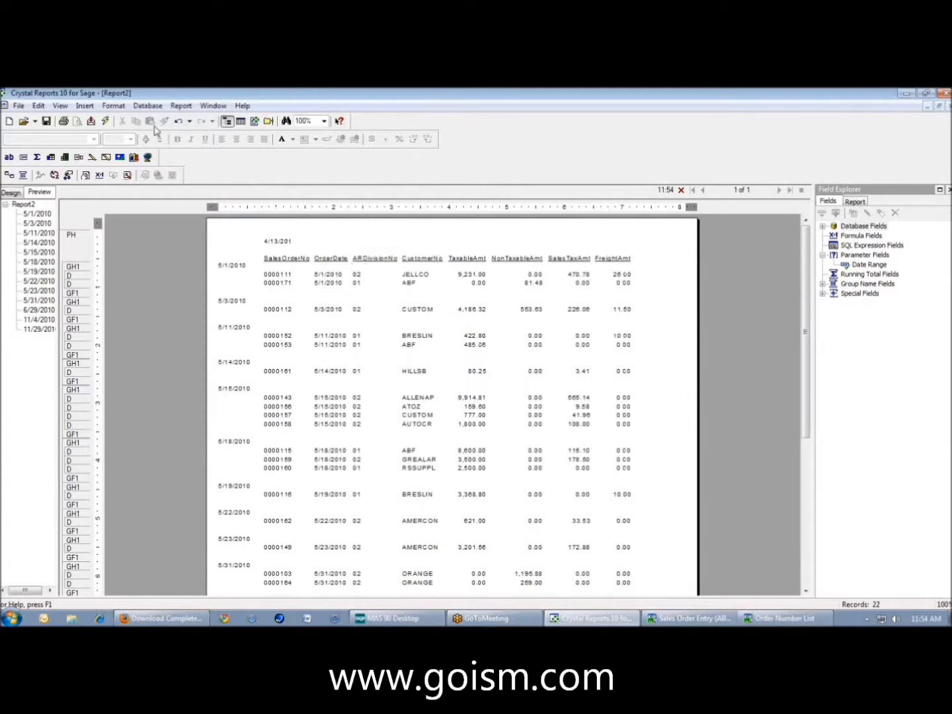
- Refresh with new parameter values, changing the end month to 5 so only 5/1/2010 orders remain
click(108, 123)
click(431, 332)
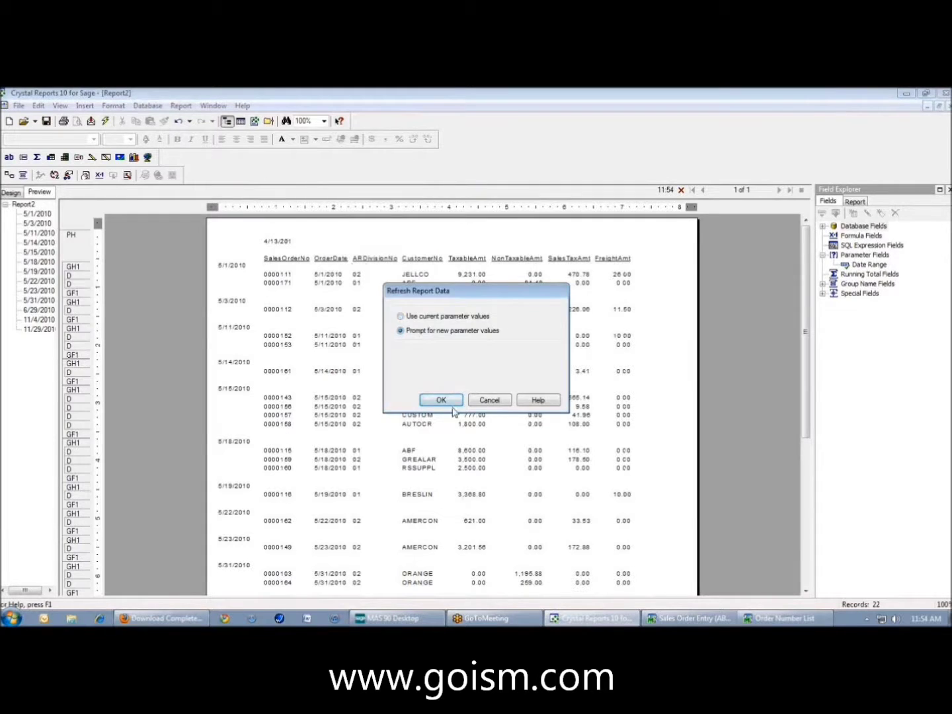
click(452, 404)
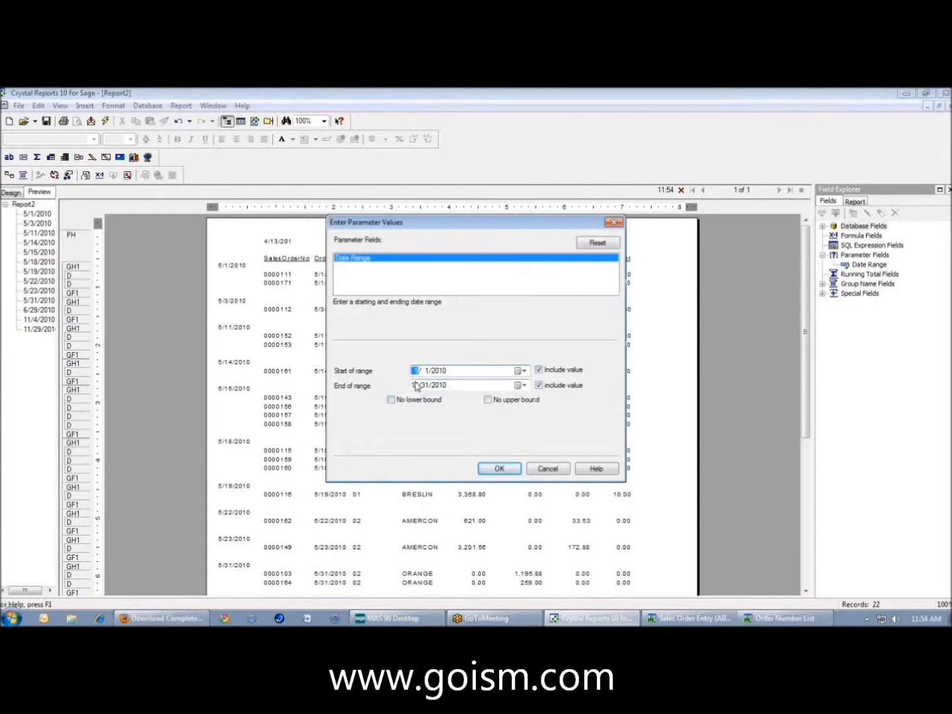
click(415, 386)
text(5)
click(500, 469)
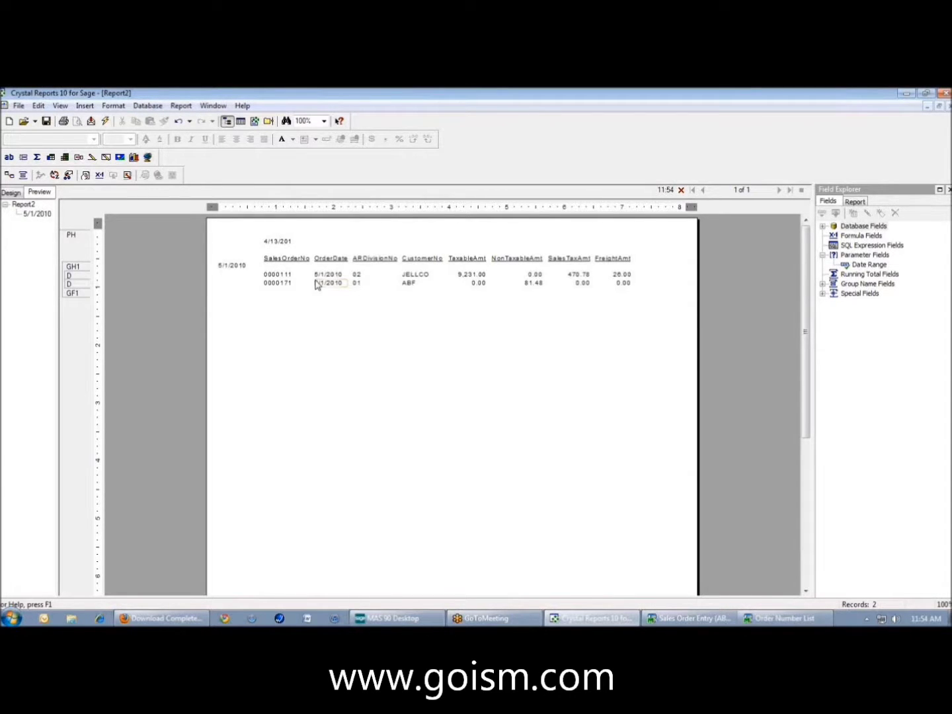
- Delete the print date from the page header and return to Design view
click(274, 243)
key(Delete)
click(11, 193)
- Create a formula 'Title Parameter - Date Range' starting with "For period " + {?Date Range}
click(858, 236)
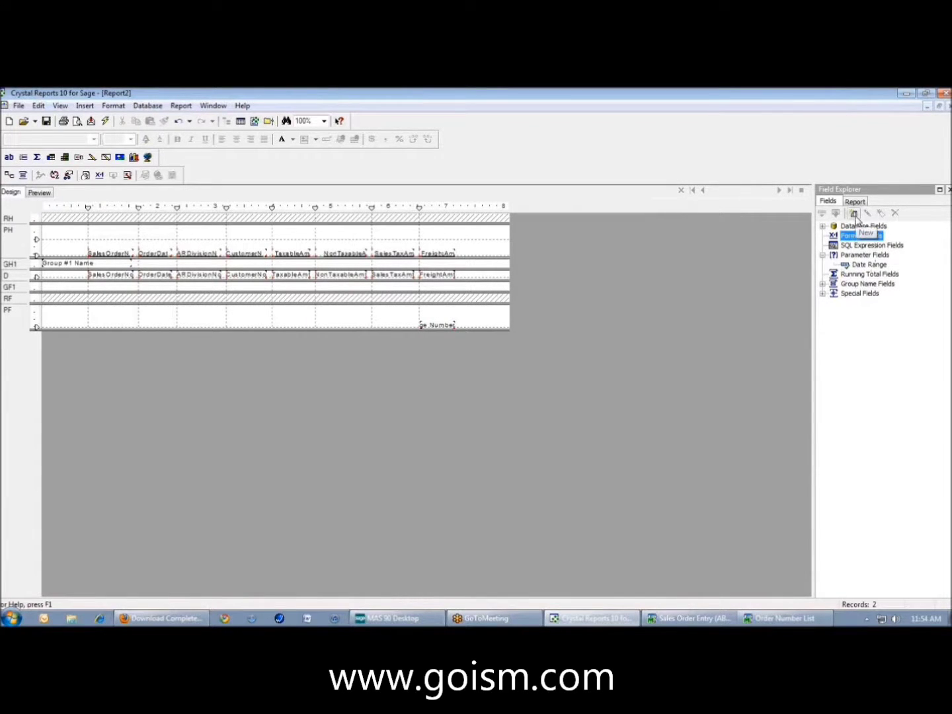
click(853, 214)
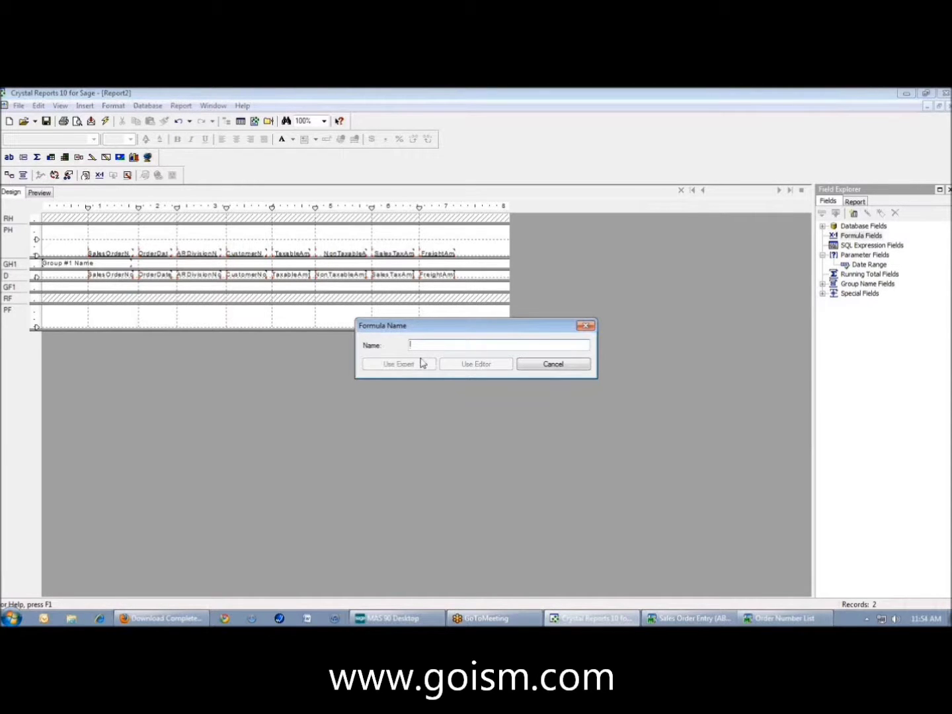
text(Title Parameter - Date)
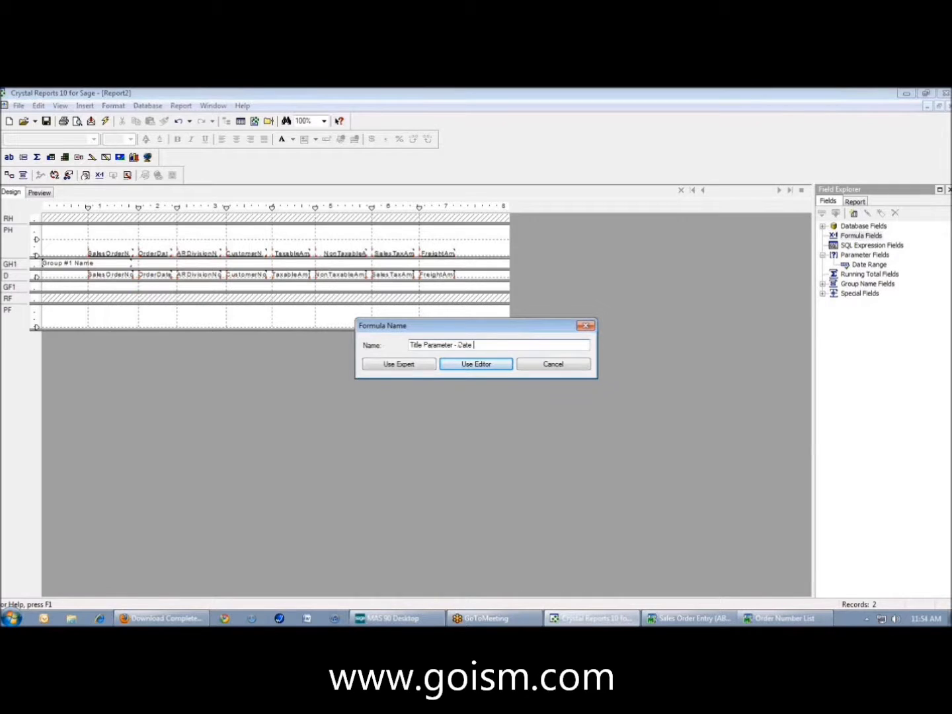
text( Range)
key(Return)
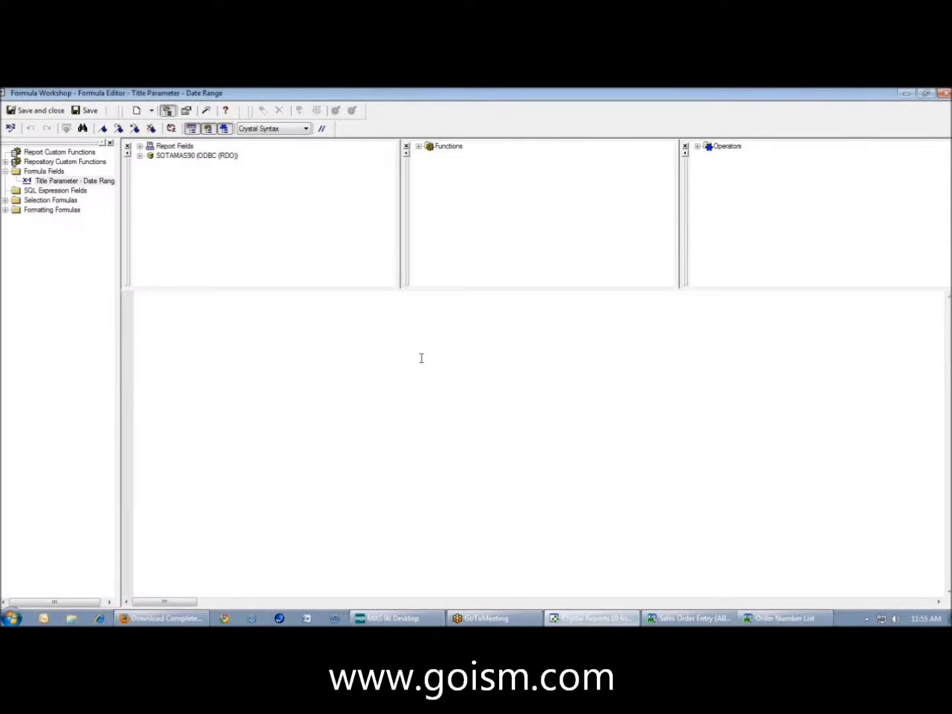
text("For period " +)
click(139, 146)
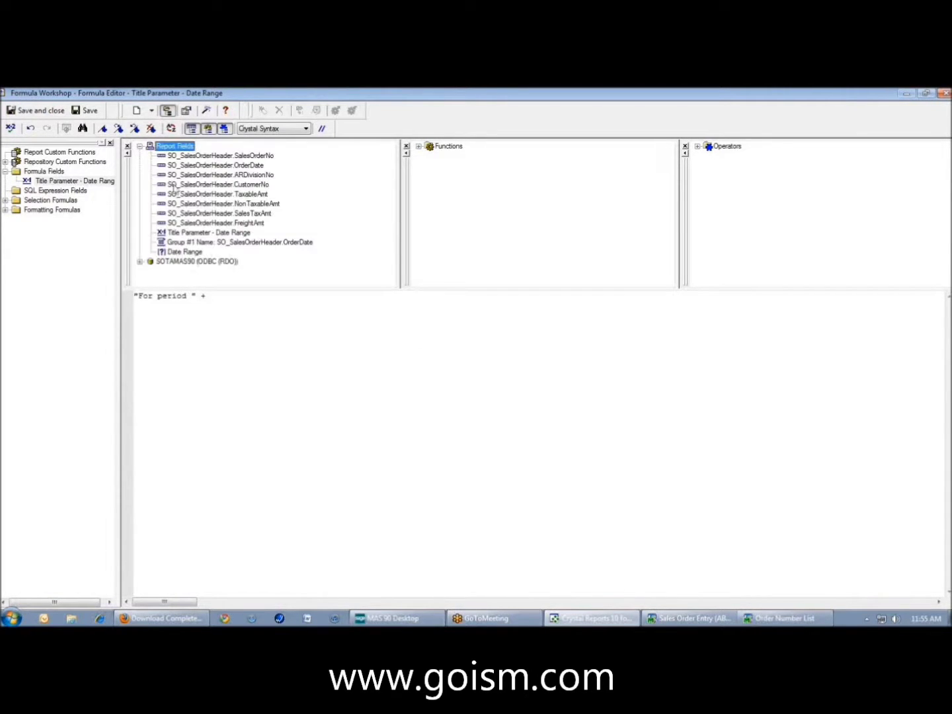
double_click(185, 252)
click(10, 128)
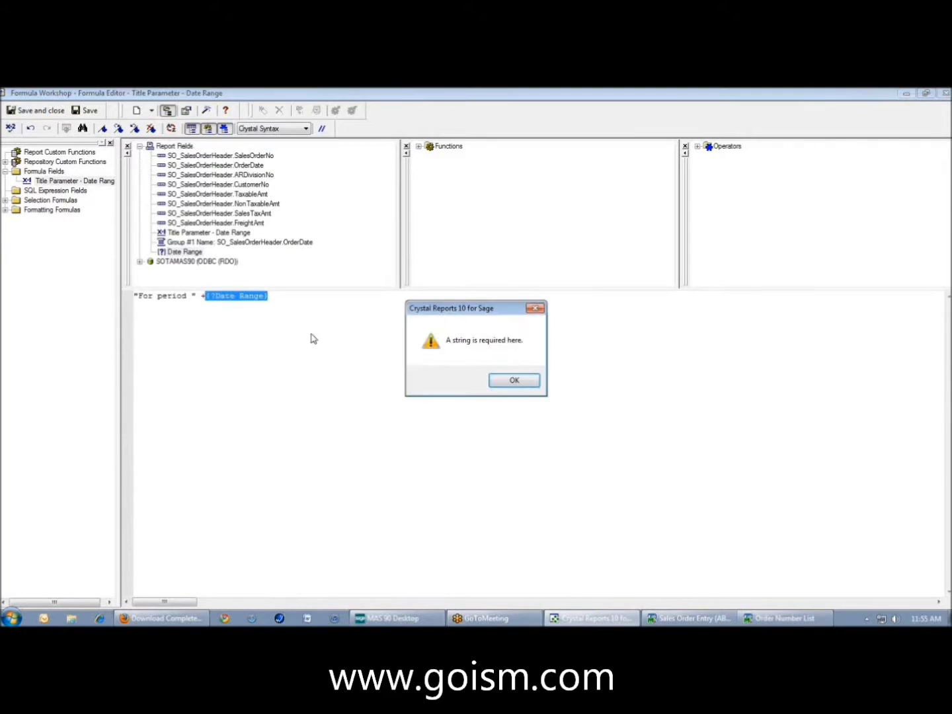
click(509, 382)
- Wrap the Date Range parameter in totext with the "MM/dd/yyyy" format
click(205, 296)
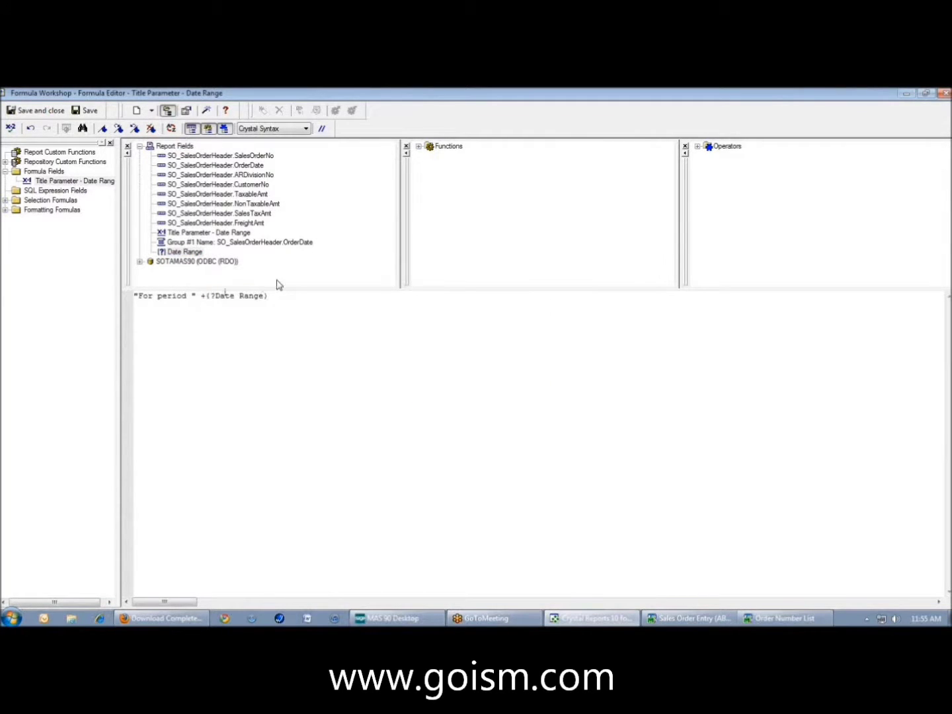
text(totext({?Date Range}, "MM/dd/yyyy")
drag(315, 296, 367, 296)
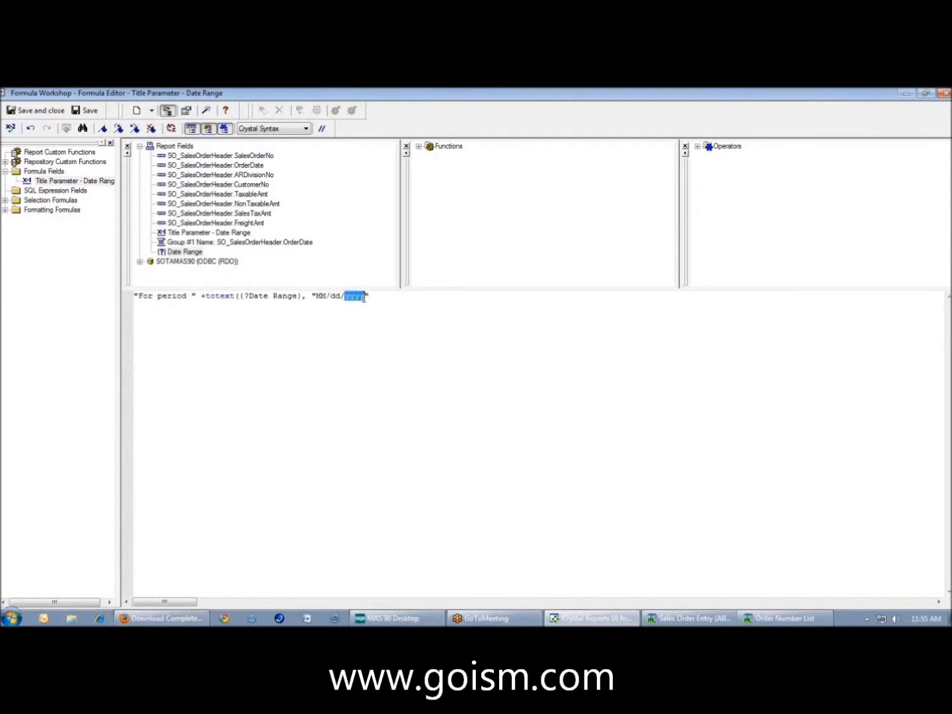
click(372, 298)
text())
click(11, 127)
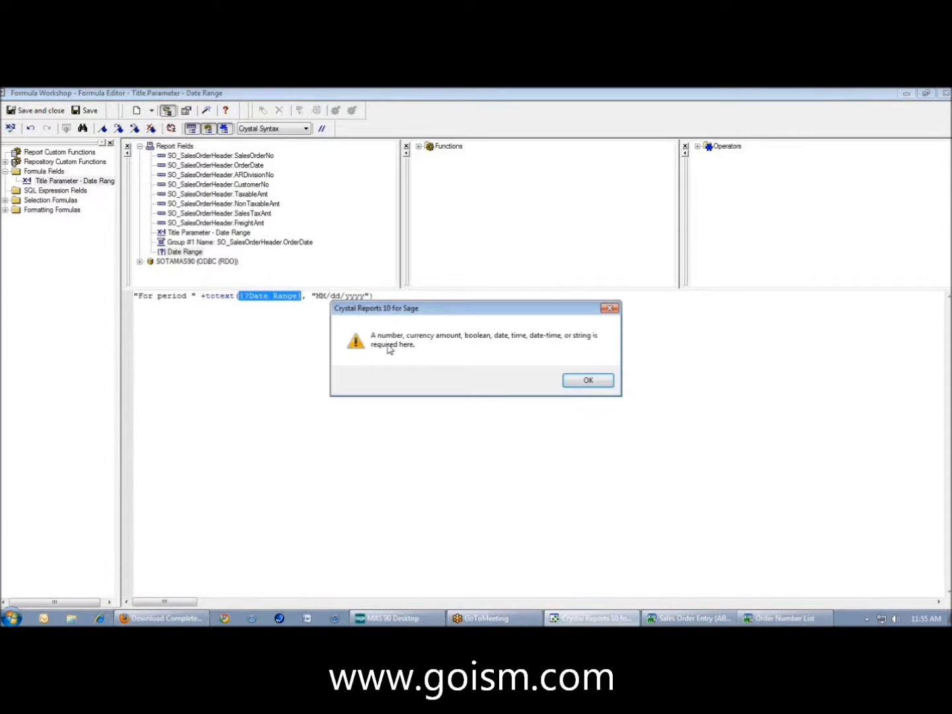
click(574, 383)
- Add minimum() around the parameter so the formula checks with no errors
click(301, 296)
key(Left)
key(Left)
key(Left)
key(Left)
key(Left)
key(Left)
key(Left)
key(Left)
key(Left)
key(Left)
key(Left)
key(Left)
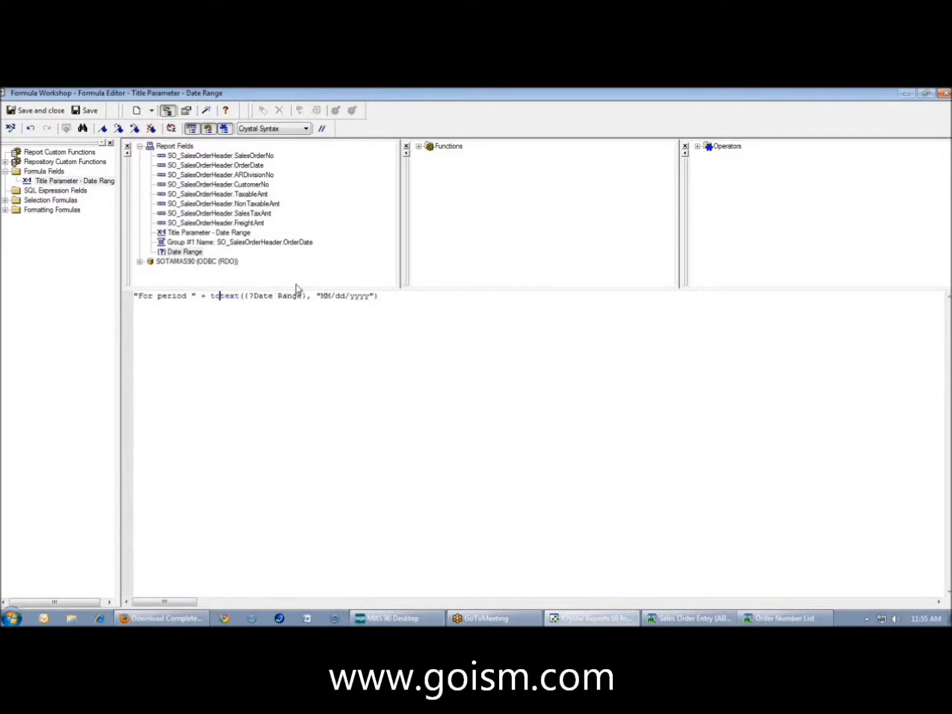
text(minimum)
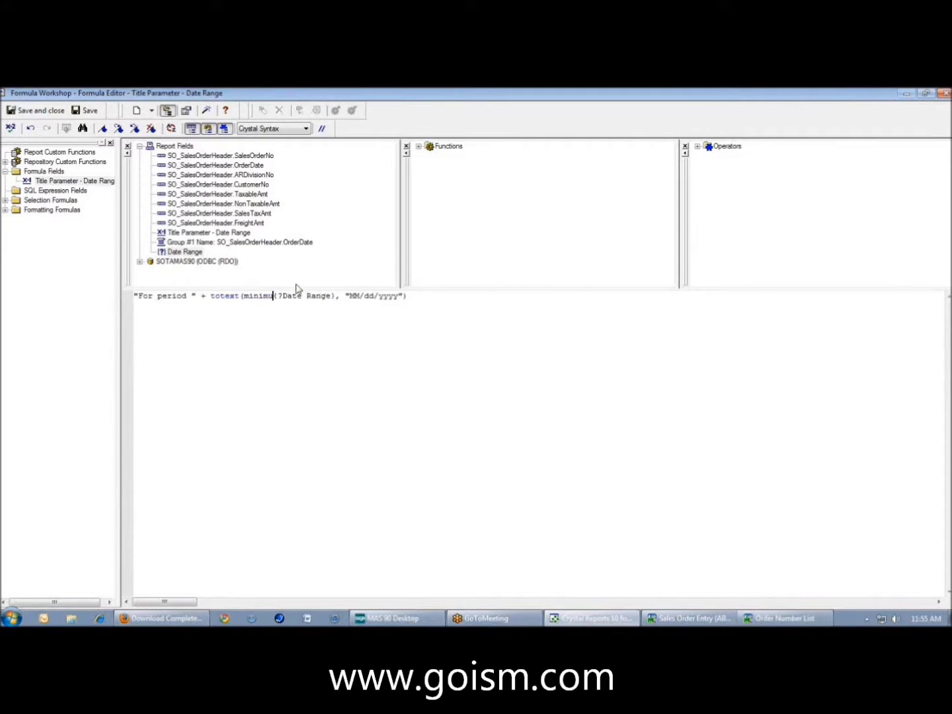
text(()
text())
click(11, 129)
click(497, 381)
- Save the title formula, place it in the page header, and preview the report
click(36, 110)
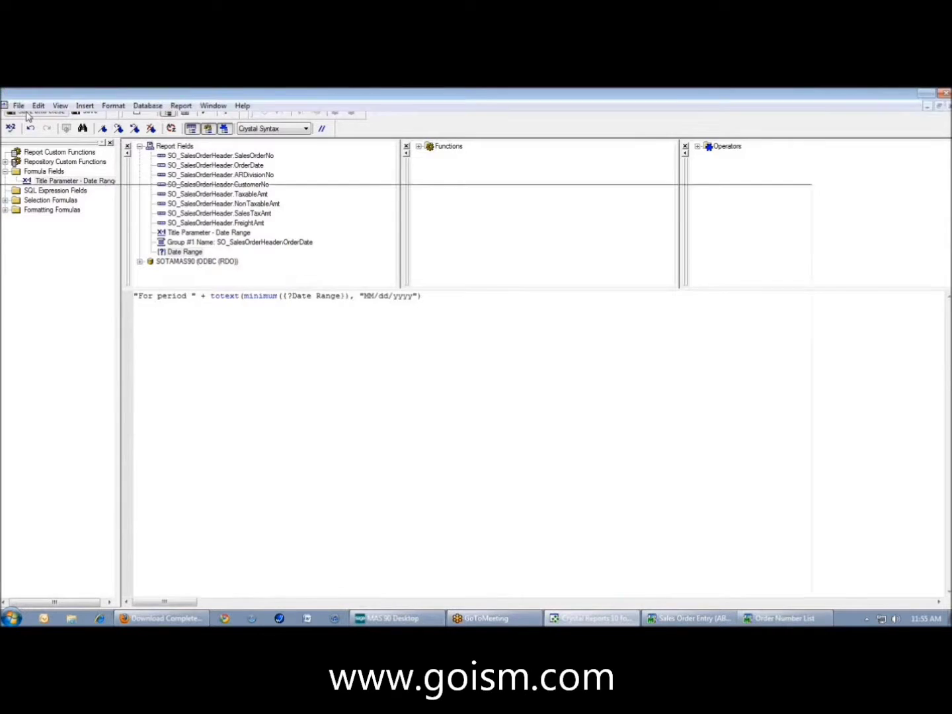
drag(876, 244, 50, 229)
click(40, 193)
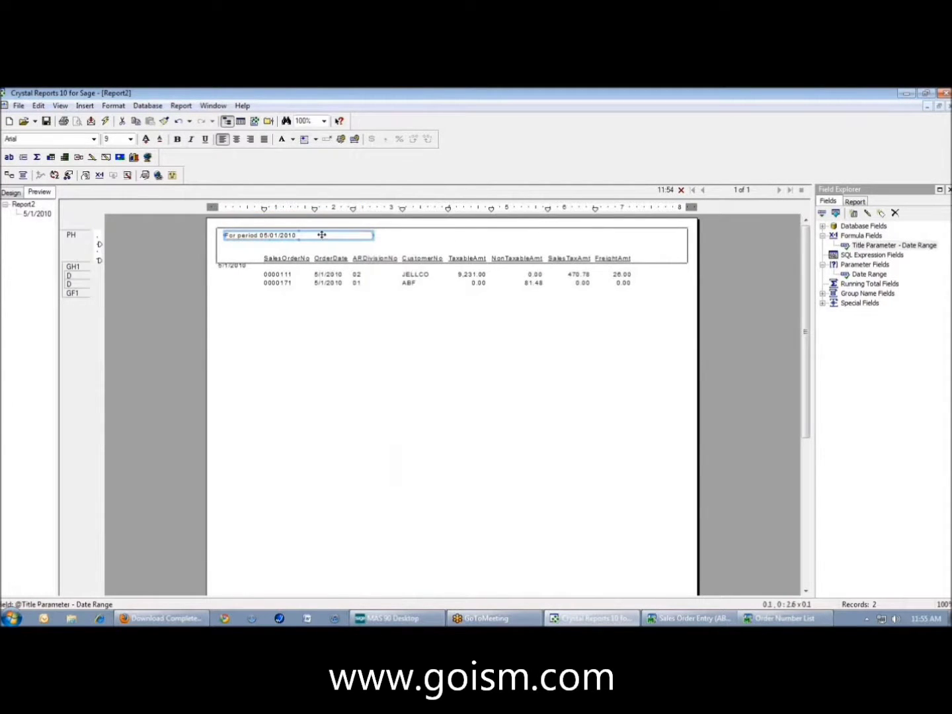
- Append + totext(maximum({?Date Range}), "MM/dd/yyyy") to the title formula and save it
right_click(321, 235)
click(345, 292)
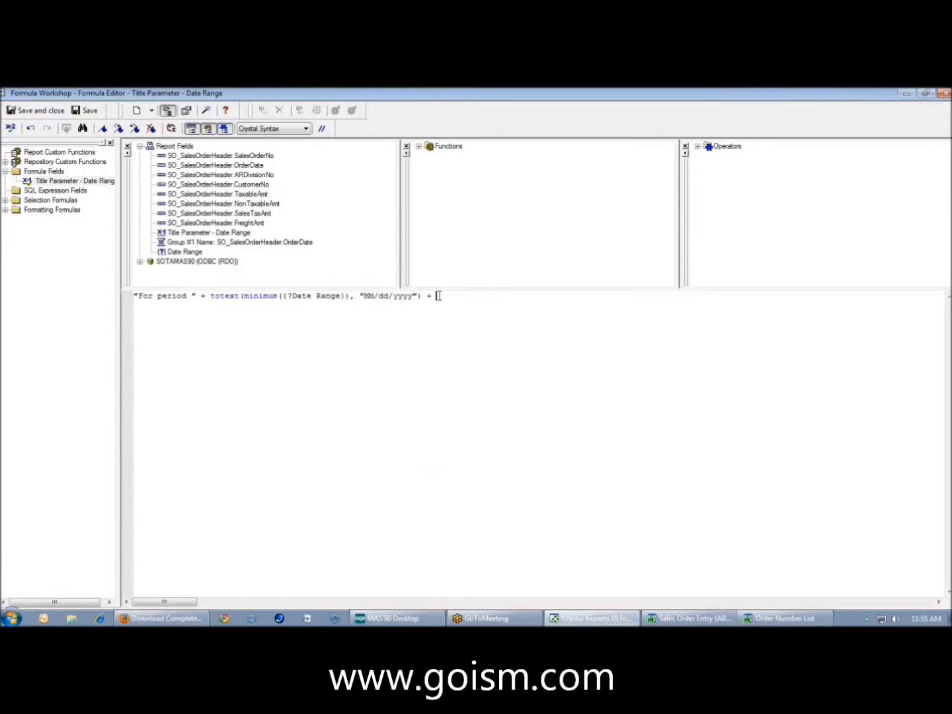
text(totext(maximum()
double_click(186, 253)
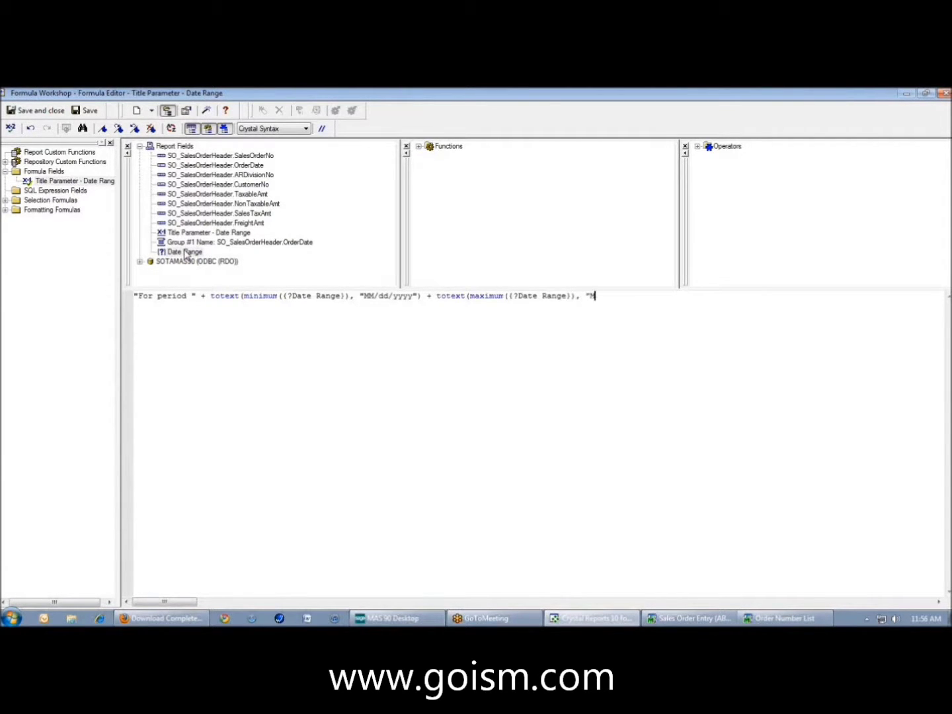
text(), "MM/dd/yyyy"))
drag(245, 296, 277, 297)
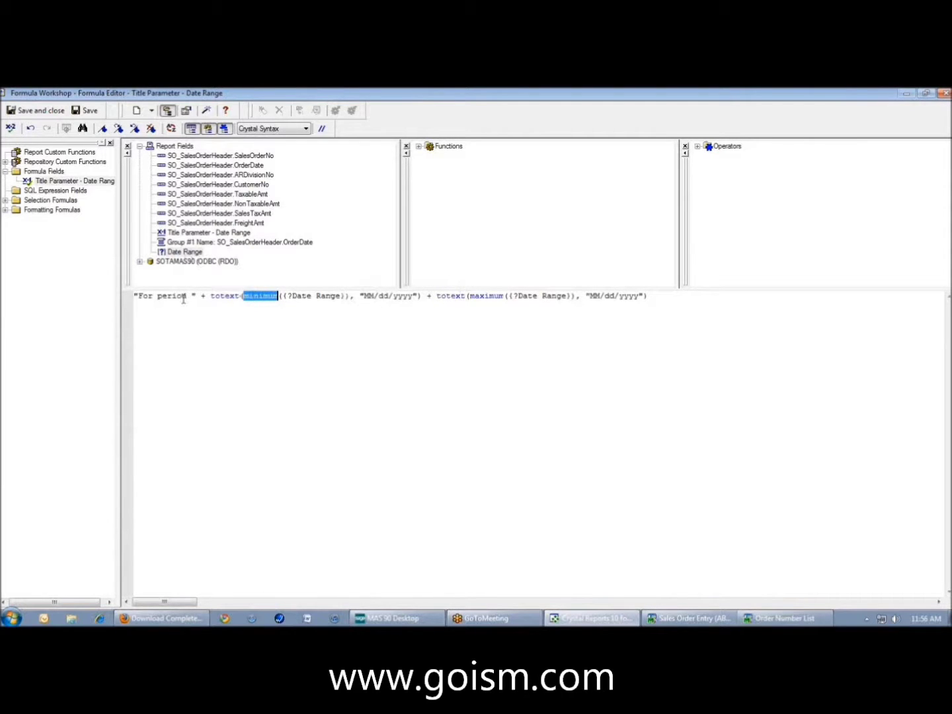
drag(183, 298, 675, 305)
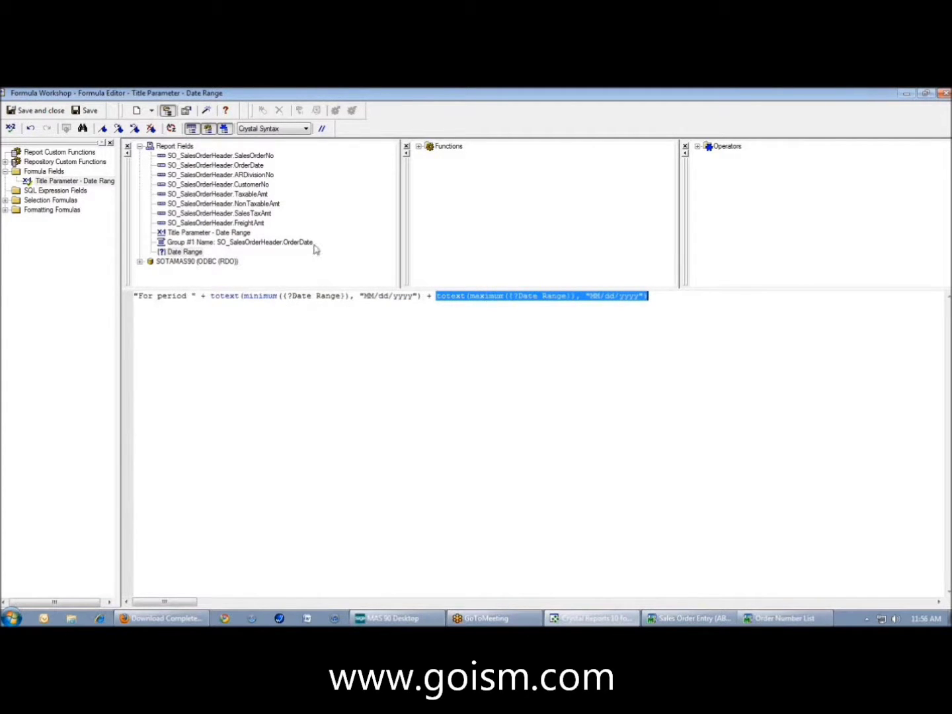
click(31, 113)
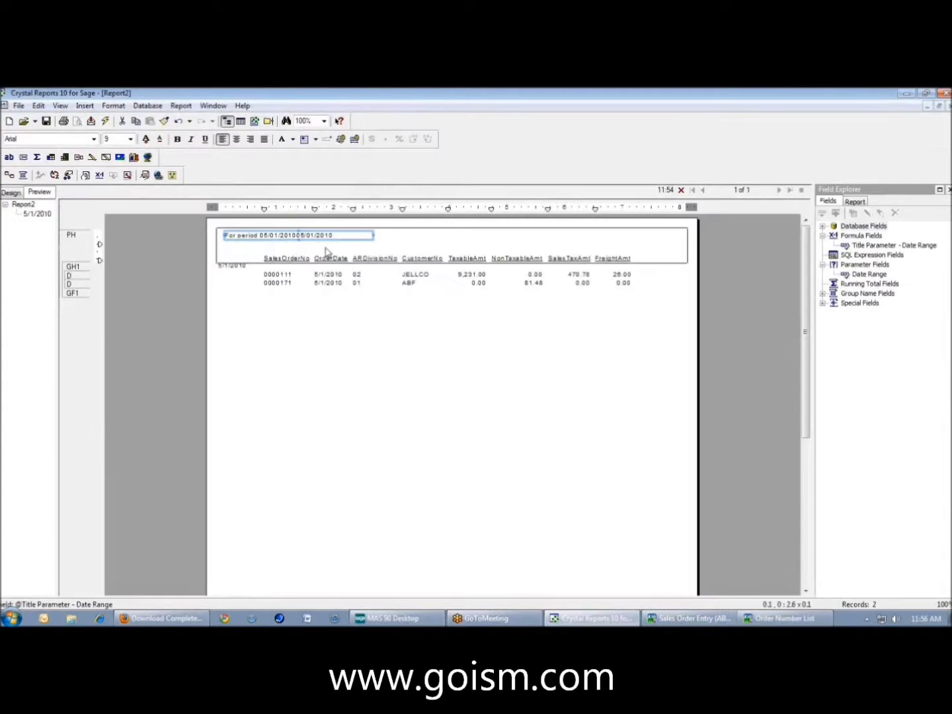
- Widen the title field and insert " to " + between the two dates in its formula
drag(373, 235, 448, 236)
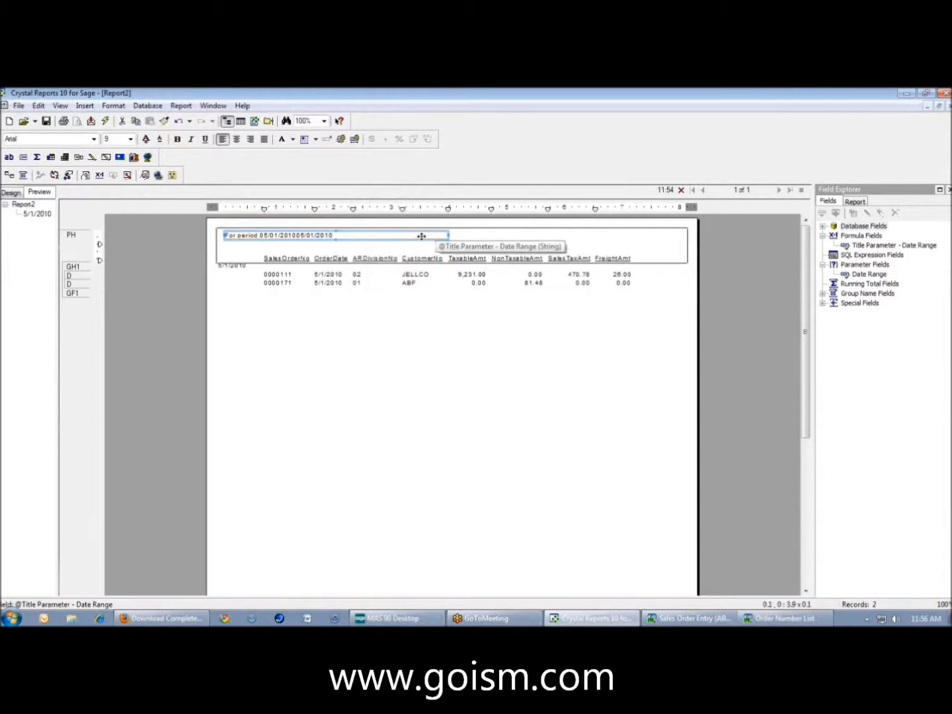
right_click(308, 234)
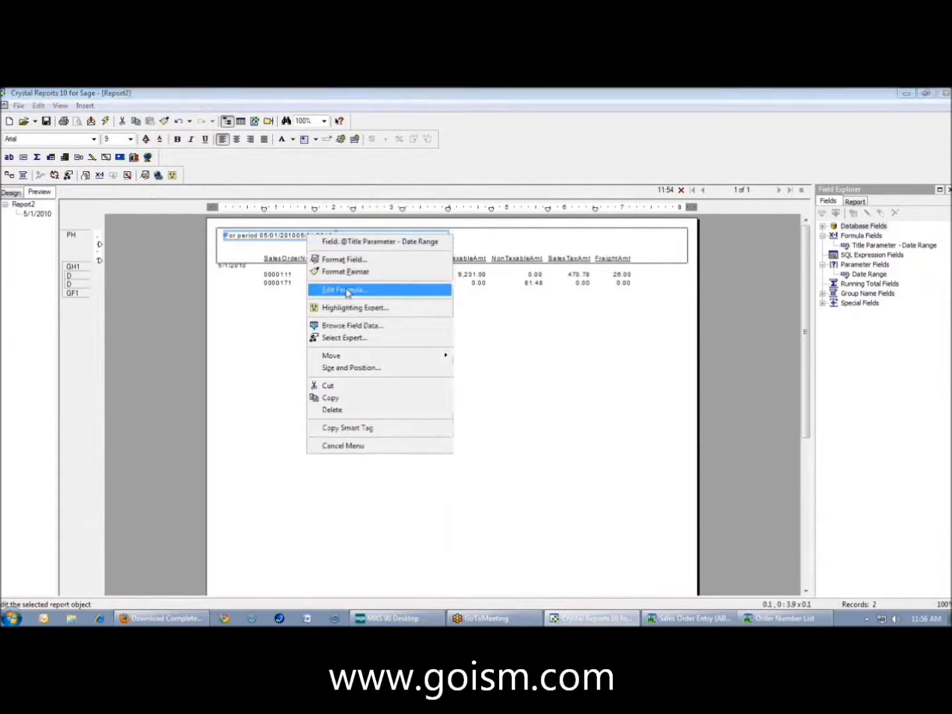
click(345, 290)
text(" to )
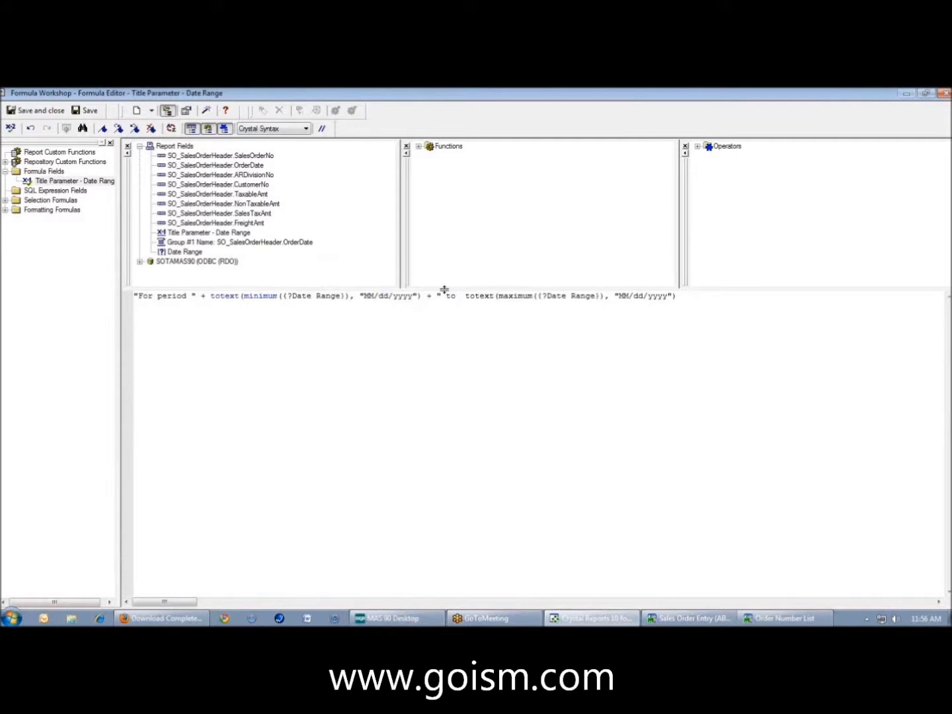
text(" +)
key(alt+c)
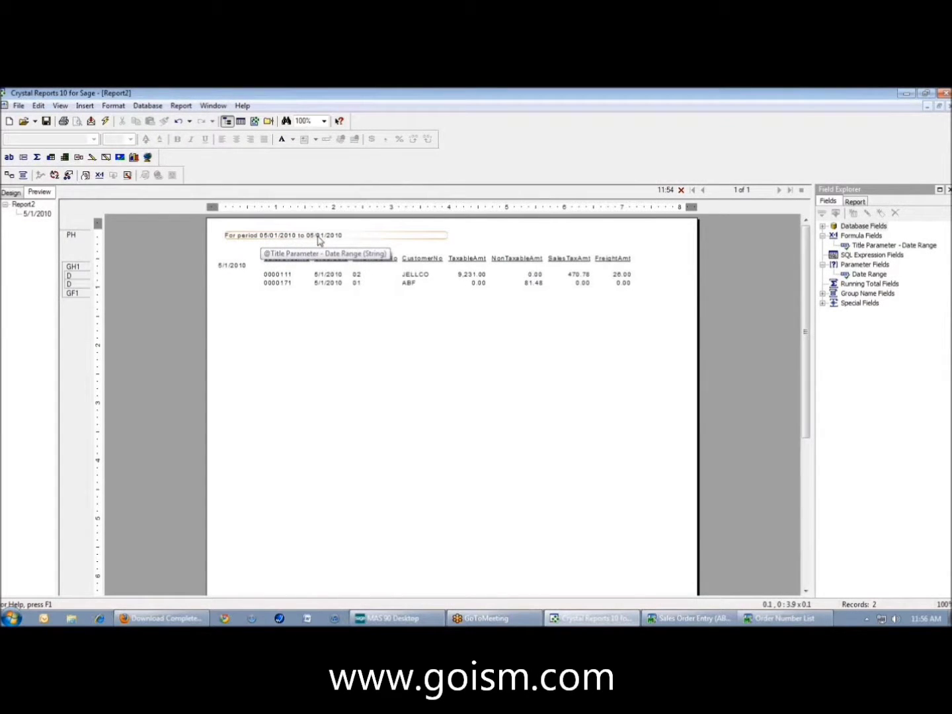
- Refresh with new parameter values, setting the end of range to 7/1/2010
click(104, 121)
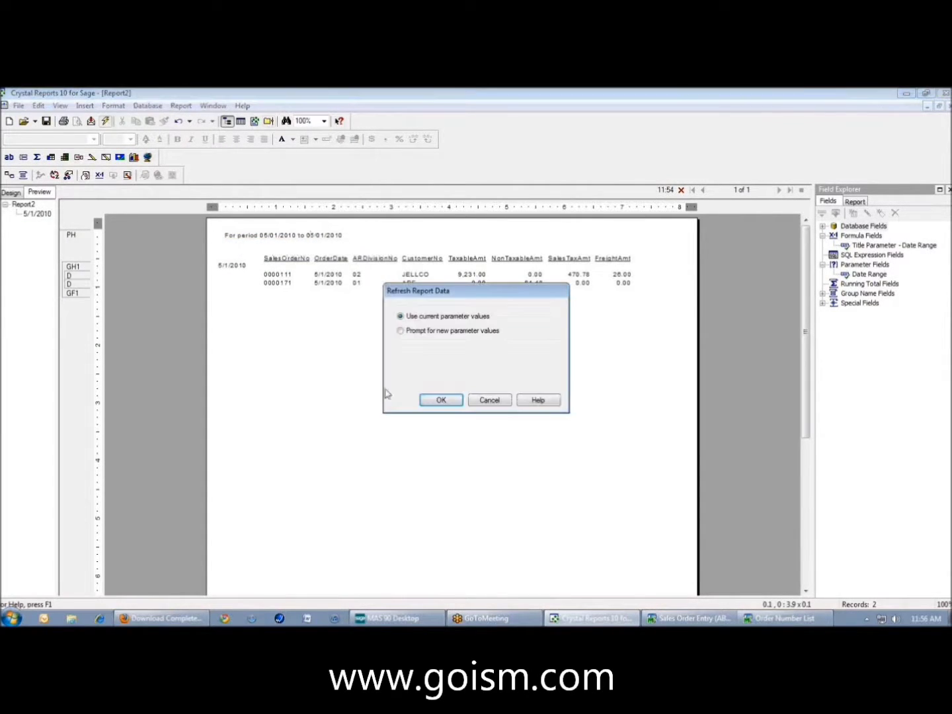
click(416, 336)
click(440, 399)
click(416, 385)
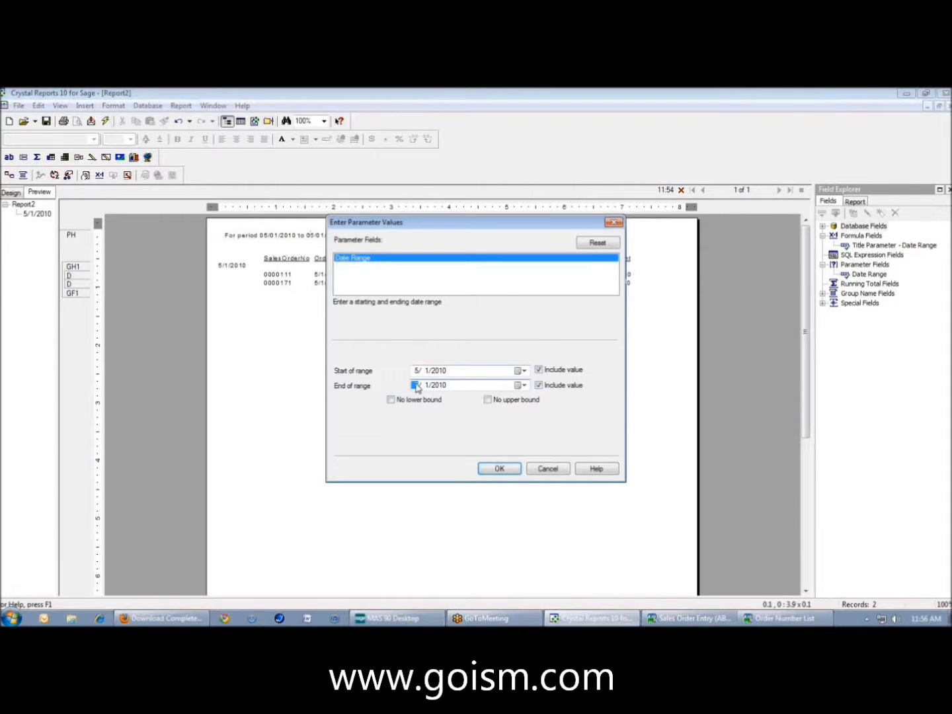
text(7)
click(496, 468)
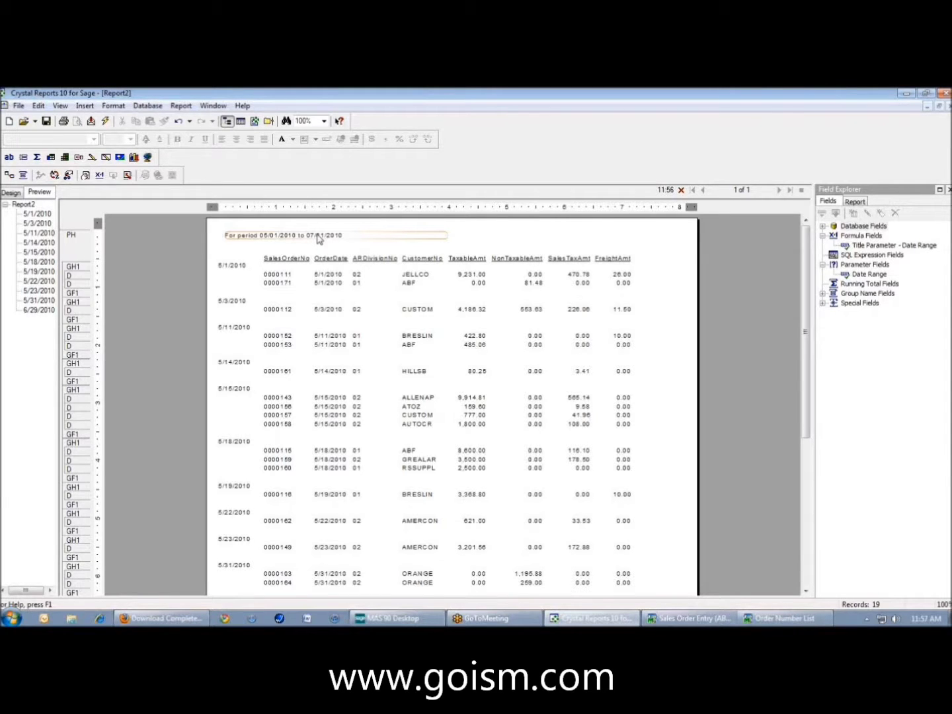
- Start a new report with the Standard Report Creation Wizard
key(ctrl+n)
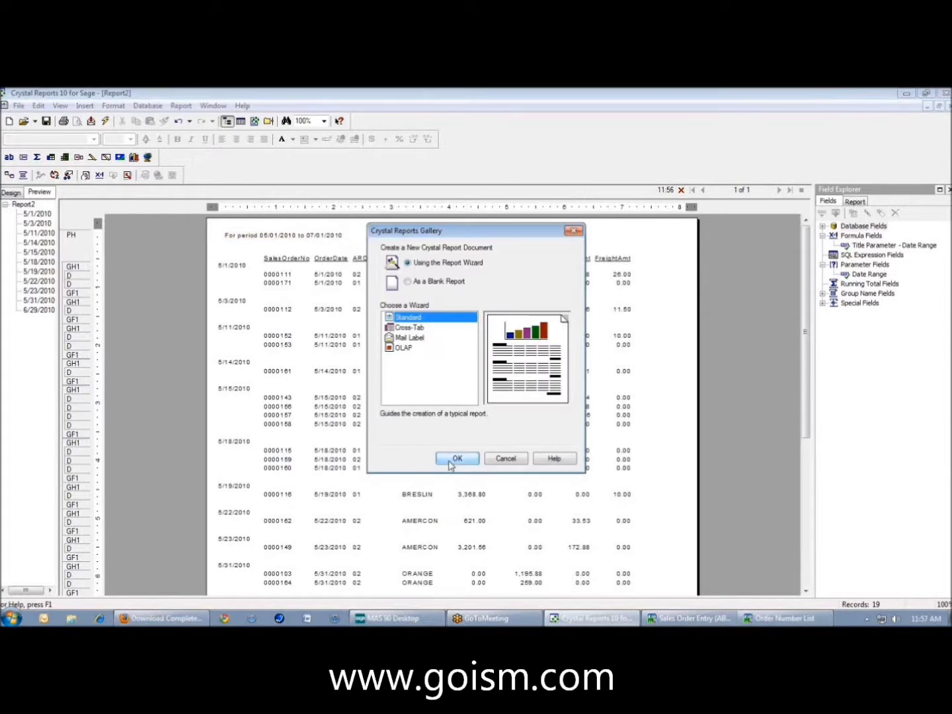
key(Return)
click(255, 376)
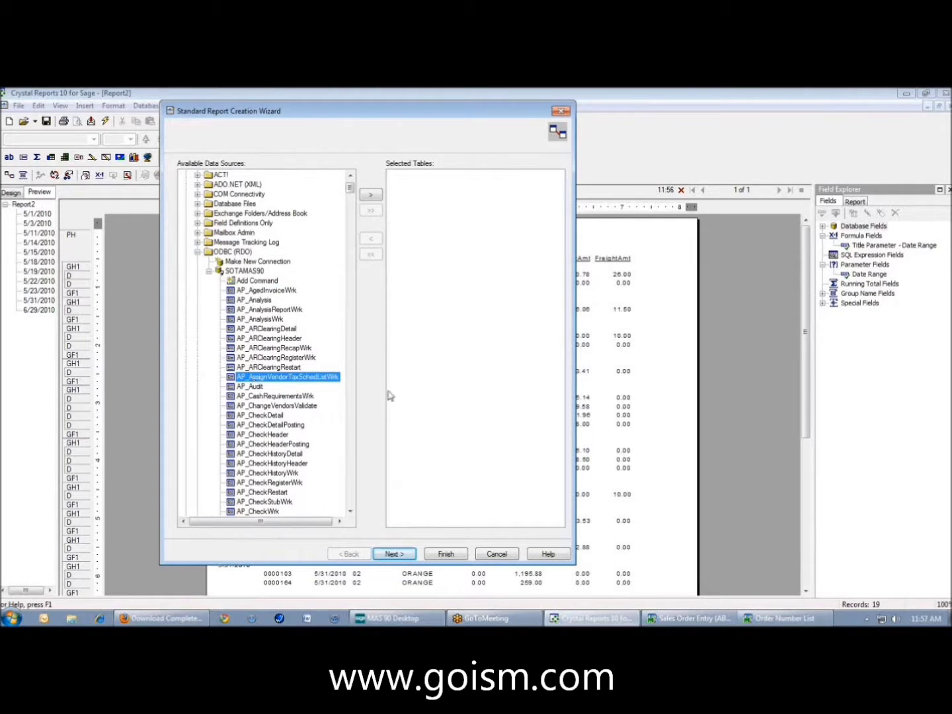
right_click(767, 618)
- Close the Order Number List and Sales Order Entry windows
click(758, 598)
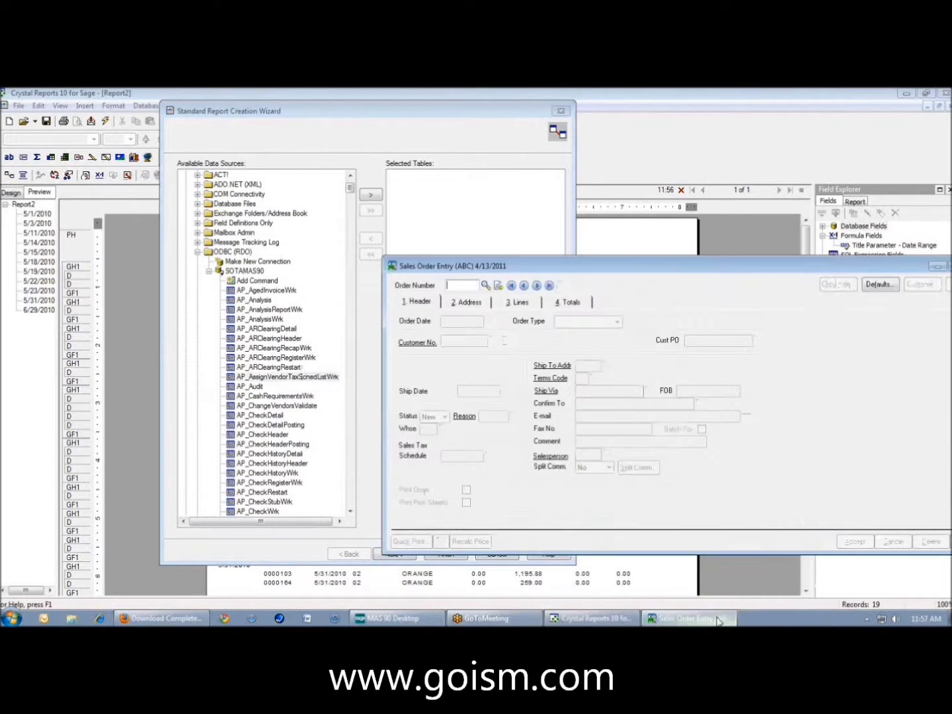
right_click(687, 618)
click(661, 599)
- Open Inventory Maintenance in MAS 90 Desktop and load item 1001-HON-H252
click(378, 620)
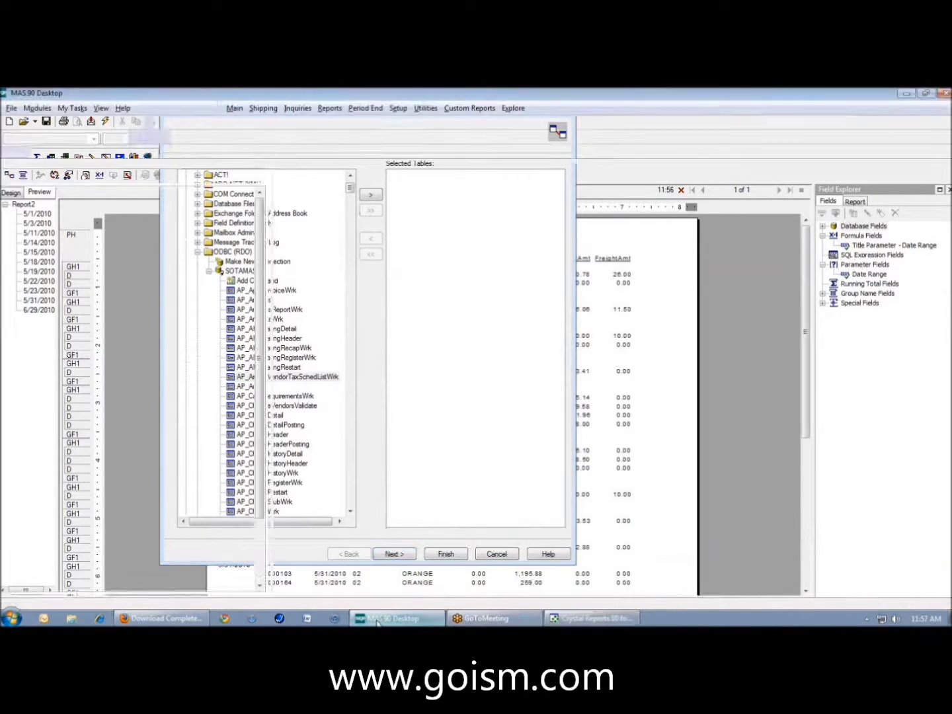
click(31, 327)
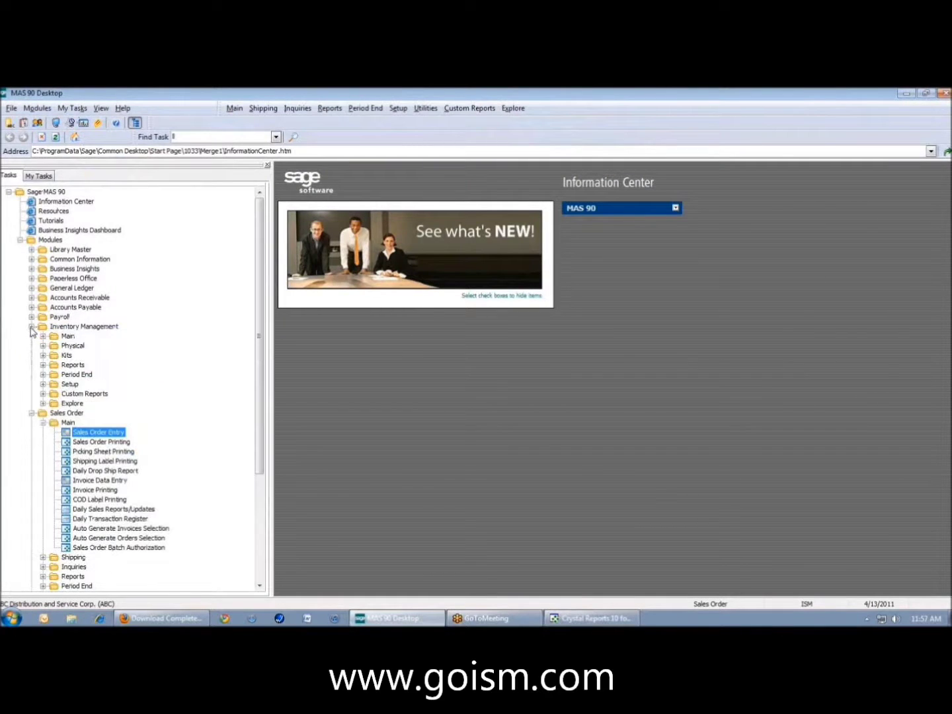
click(43, 335)
click(105, 347)
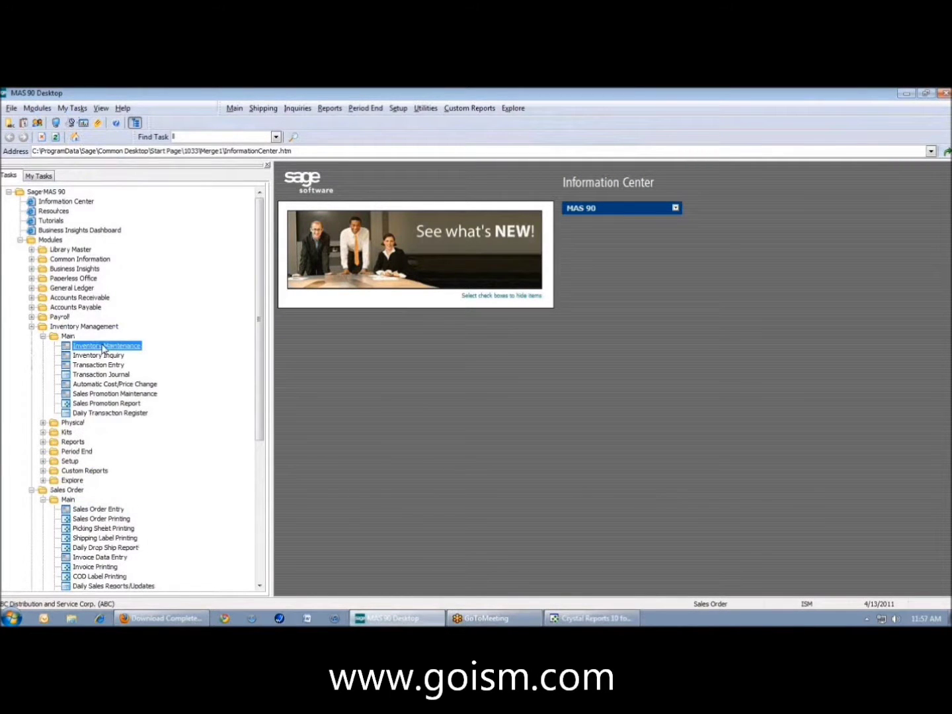
click(234, 216)
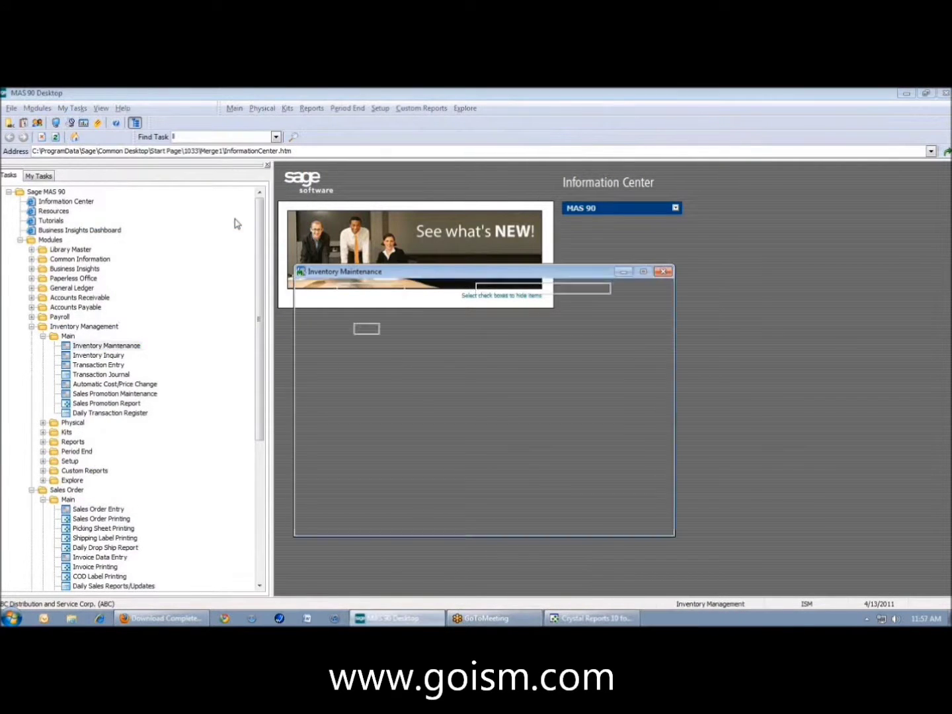
click(417, 289)
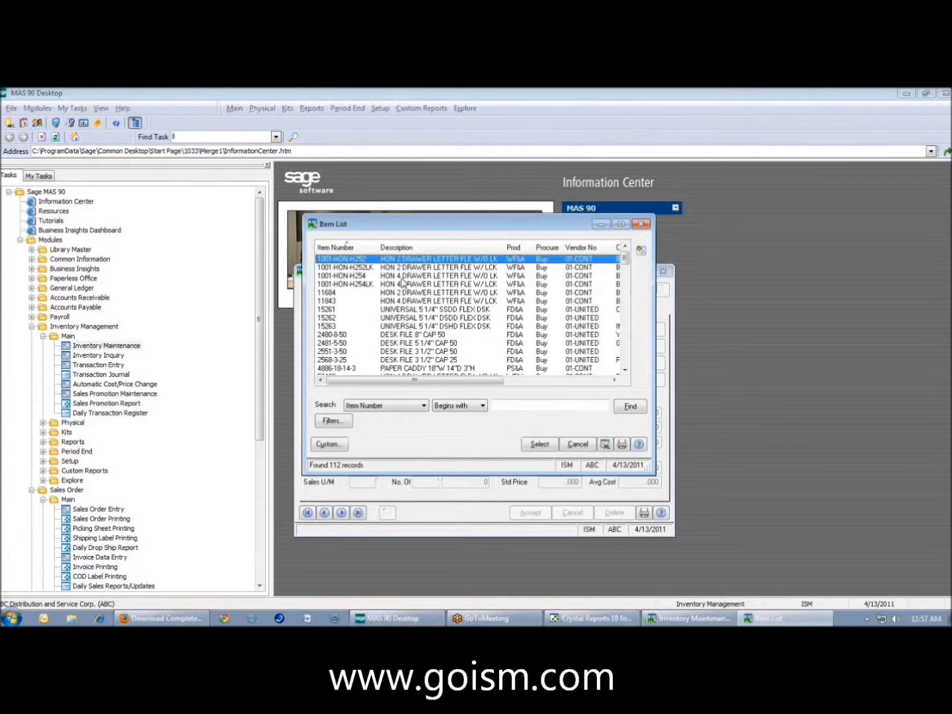
key(Return)
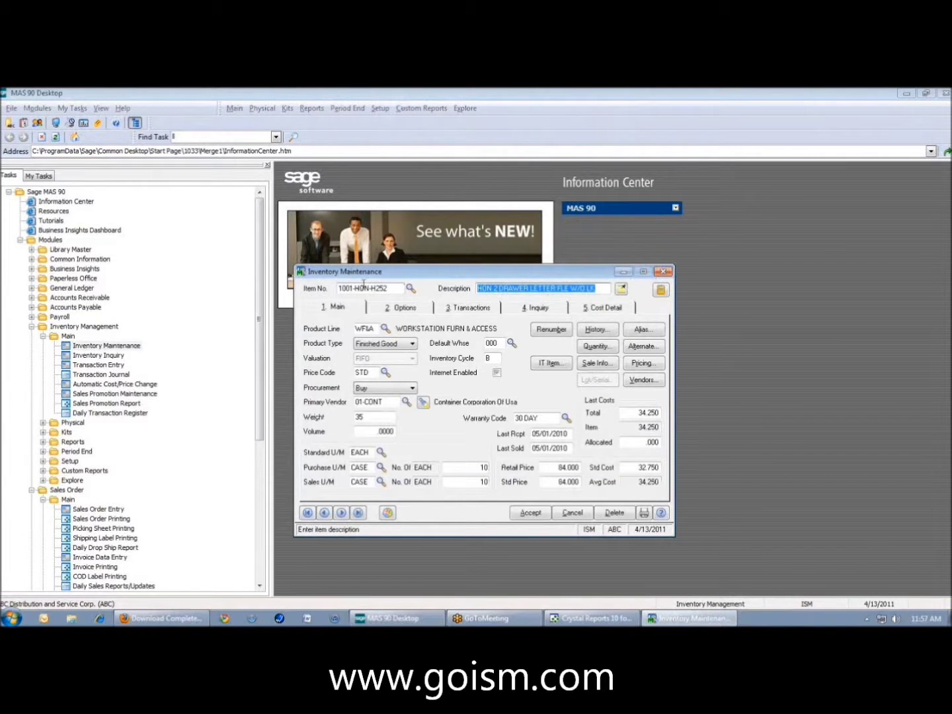
click(592, 618)
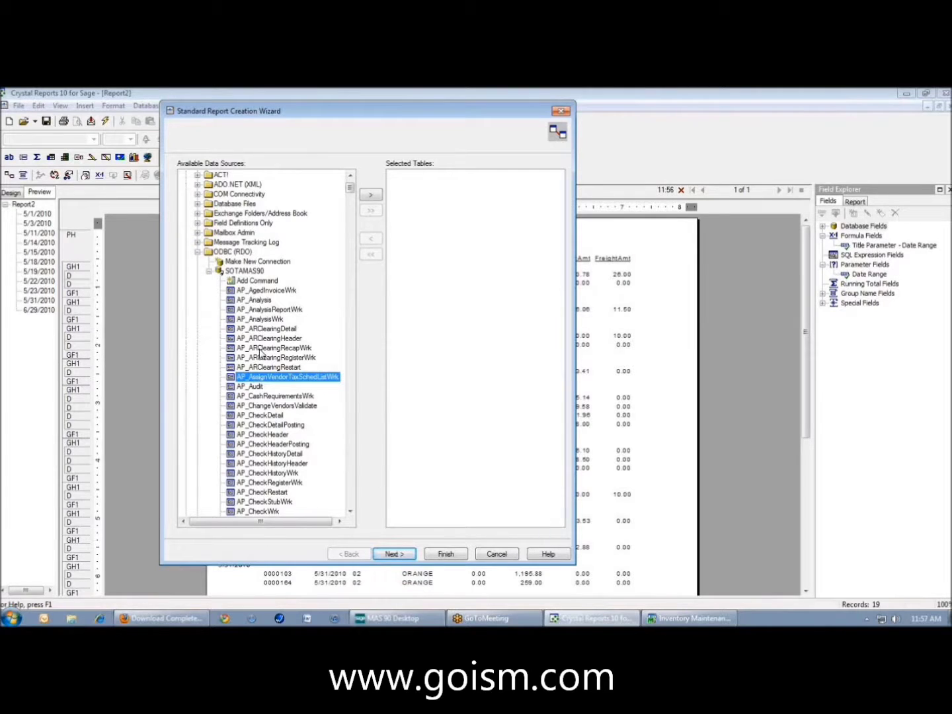
- Build the report from IM1_InventoryMasterfile with ItemNumber, ItemDescription, ProductLine and ProductType fields
text(IM1)
click(371, 195)
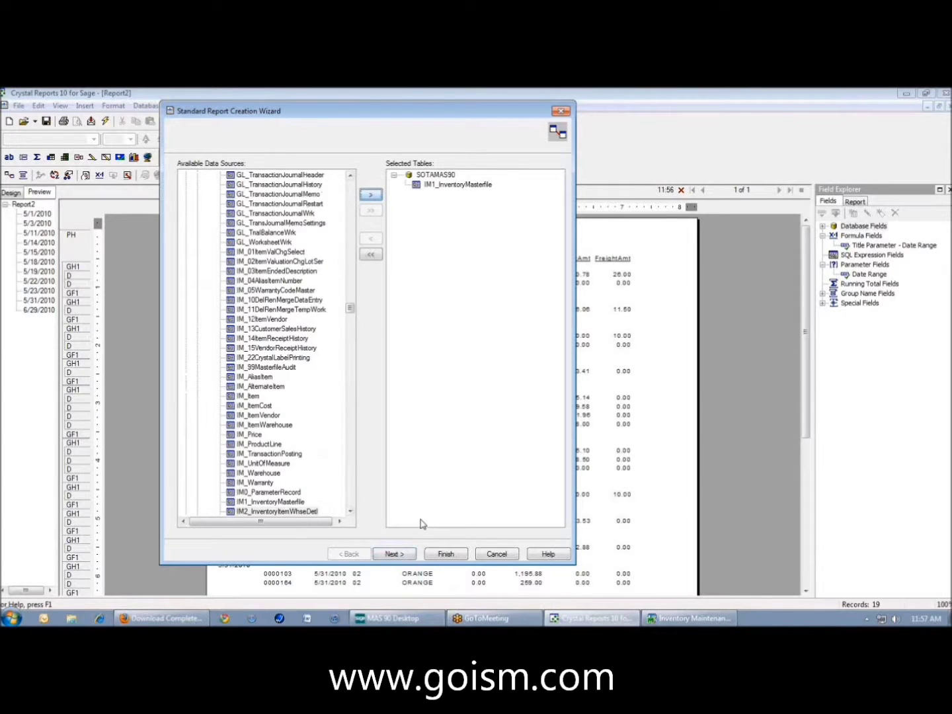
click(393, 555)
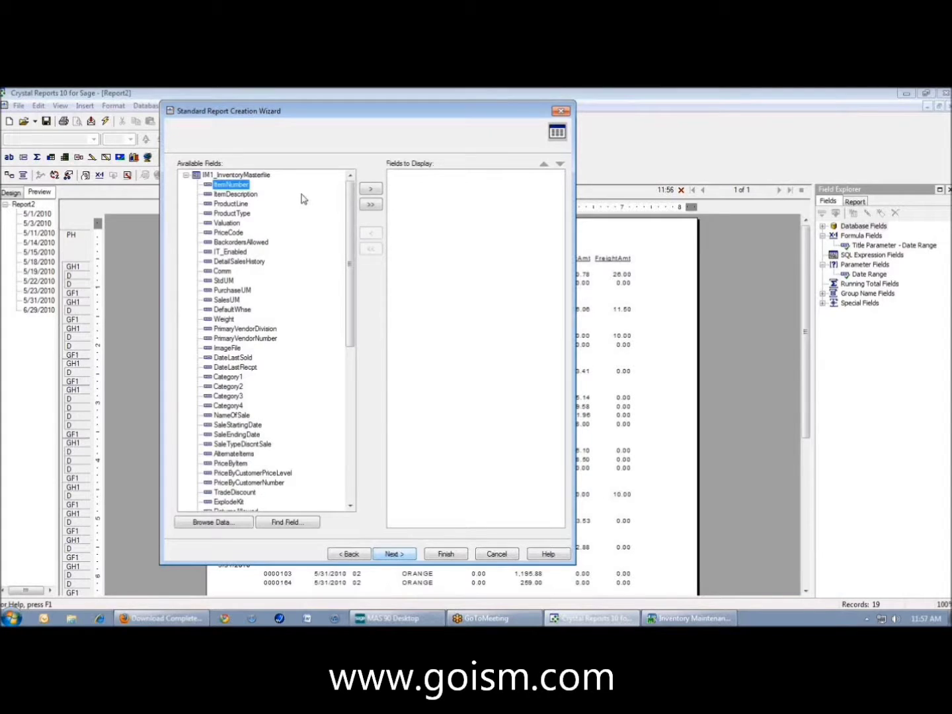
click(371, 192)
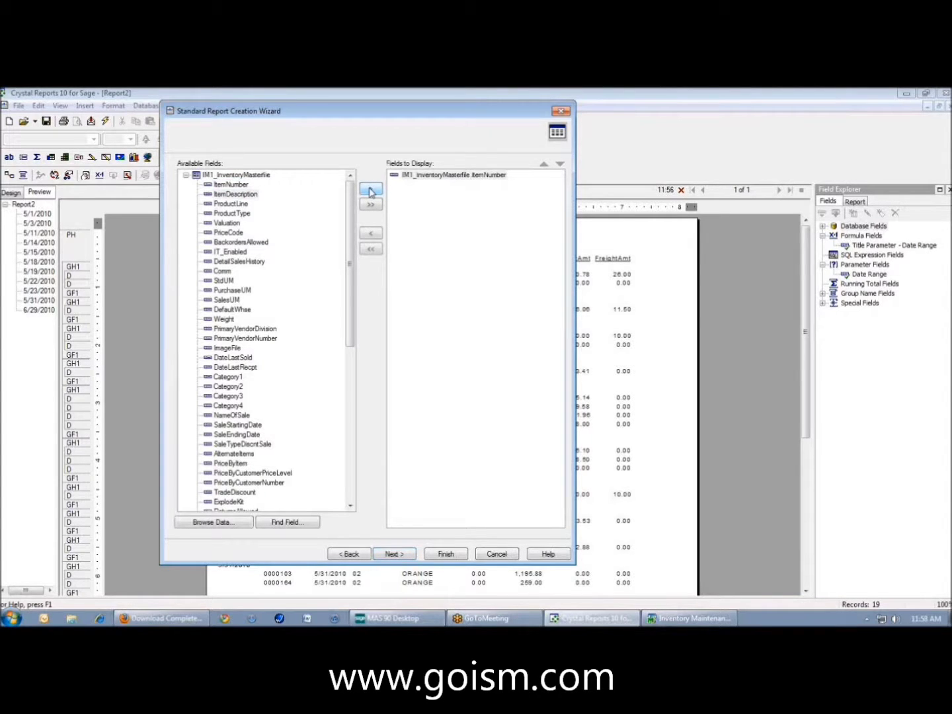
click(371, 191)
click(370, 191)
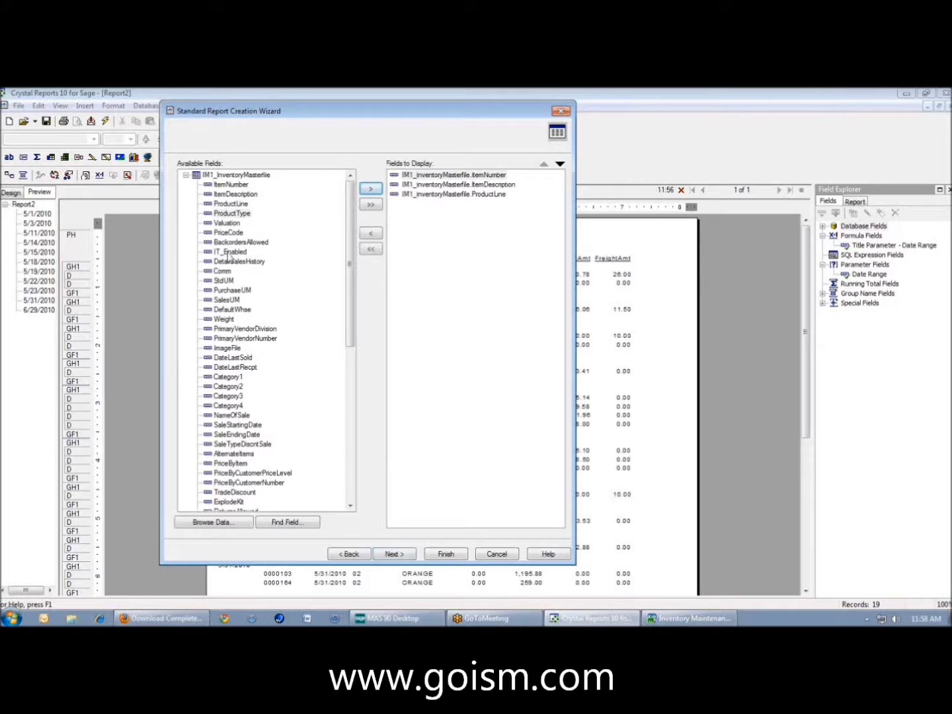
click(371, 188)
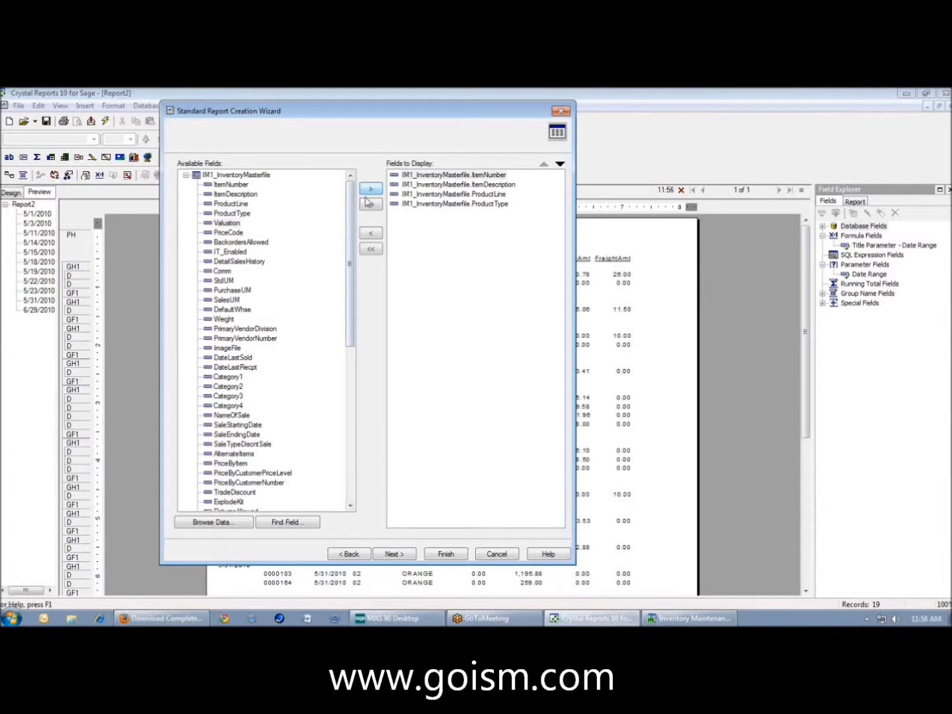
click(445, 554)
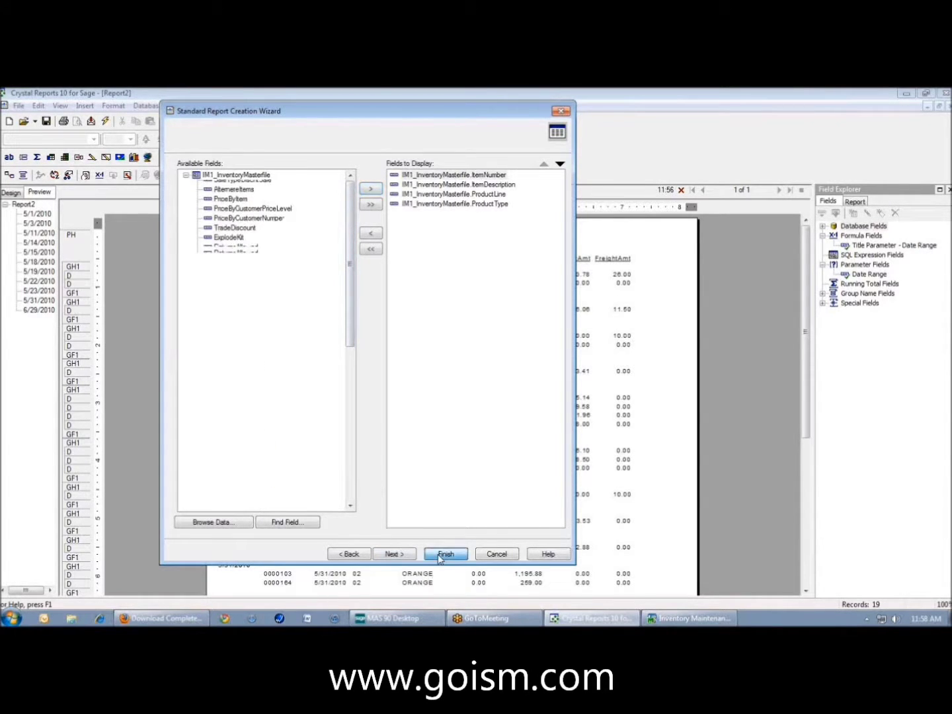
click(691, 620)
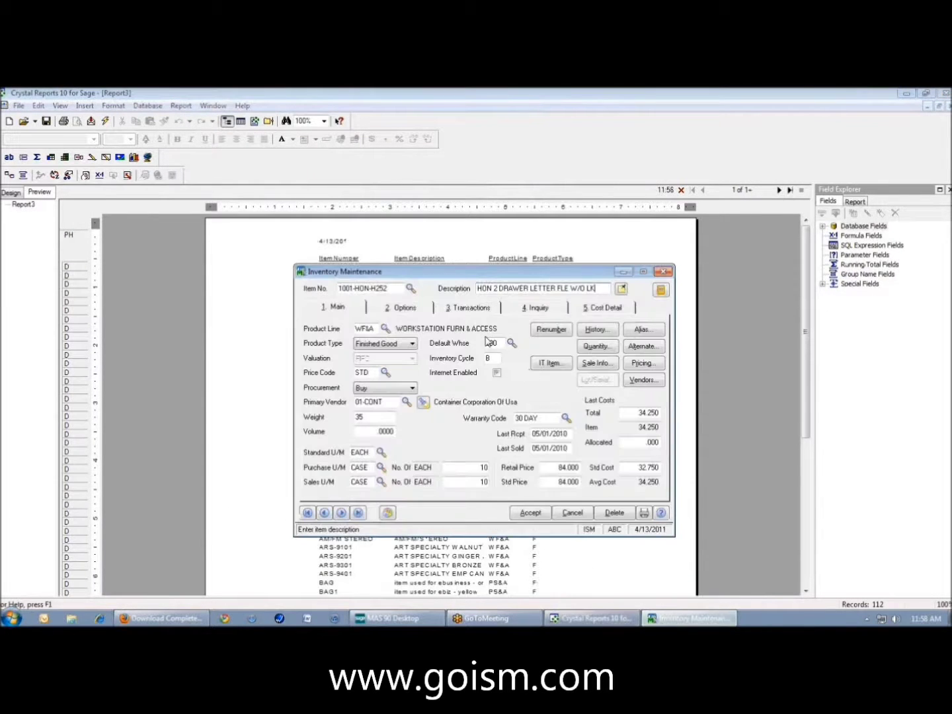
click(411, 288)
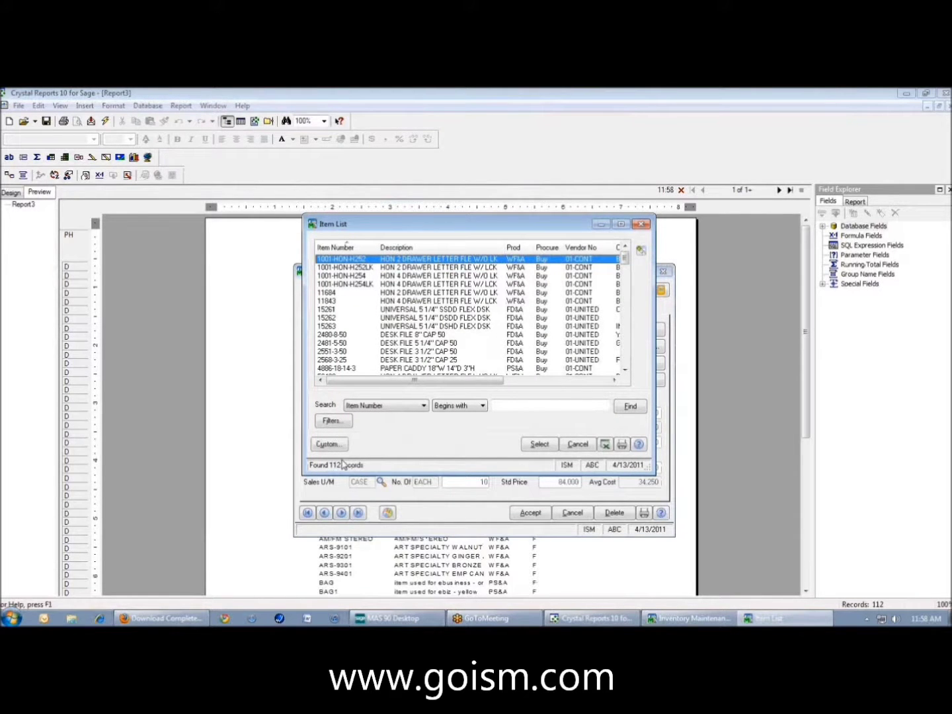
click(879, 606)
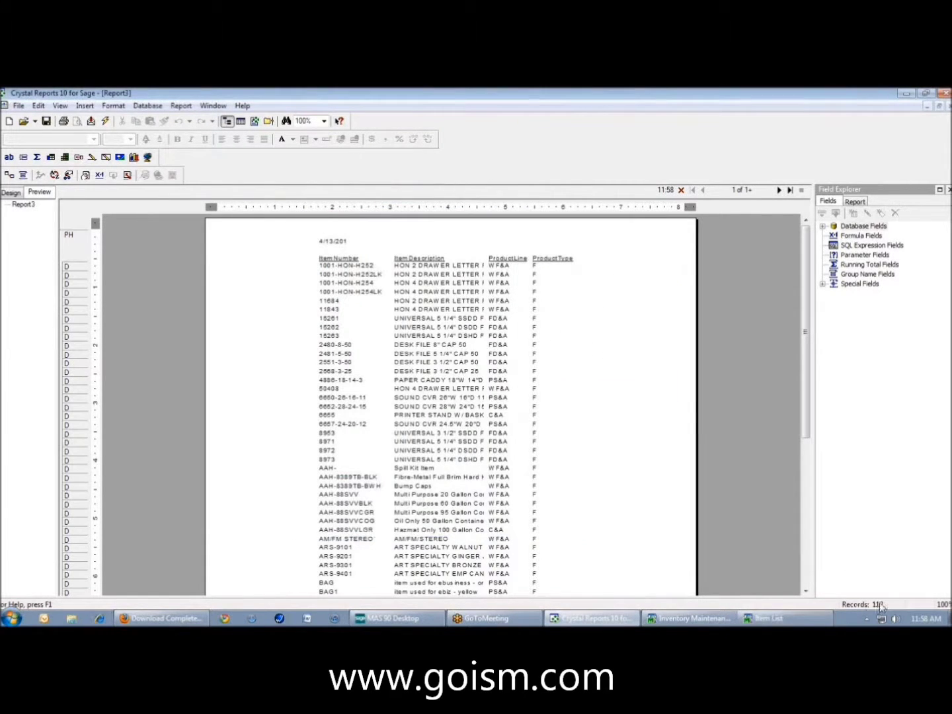
click(771, 619)
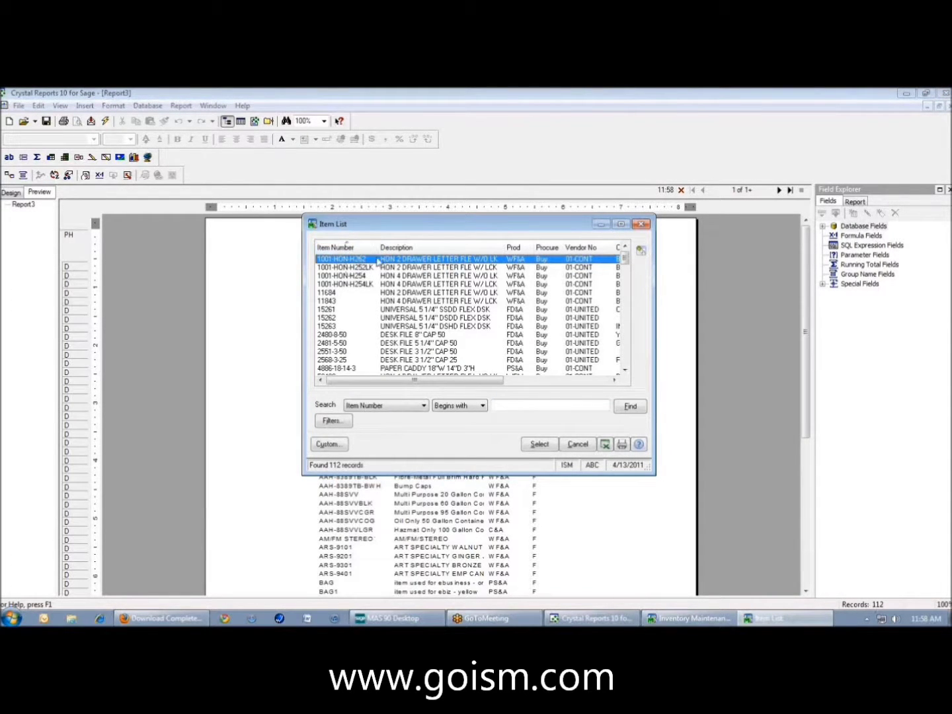
click(640, 225)
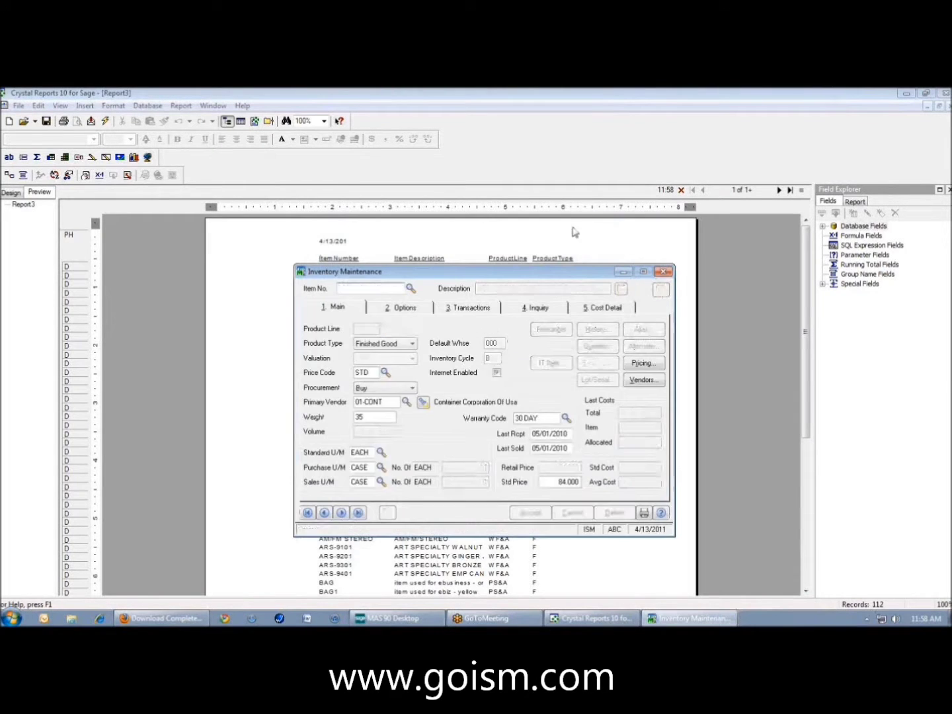
click(287, 245)
click(84, 106)
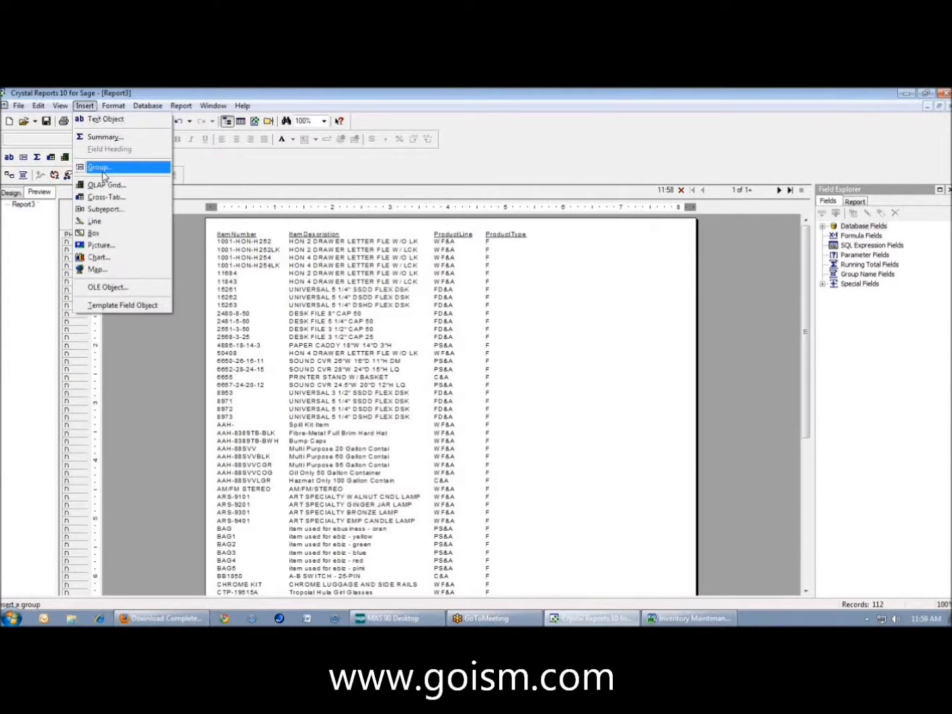
- Insert a group on IM1_InventoryMasterfile.ProductLine in ascending order
click(271, 169)
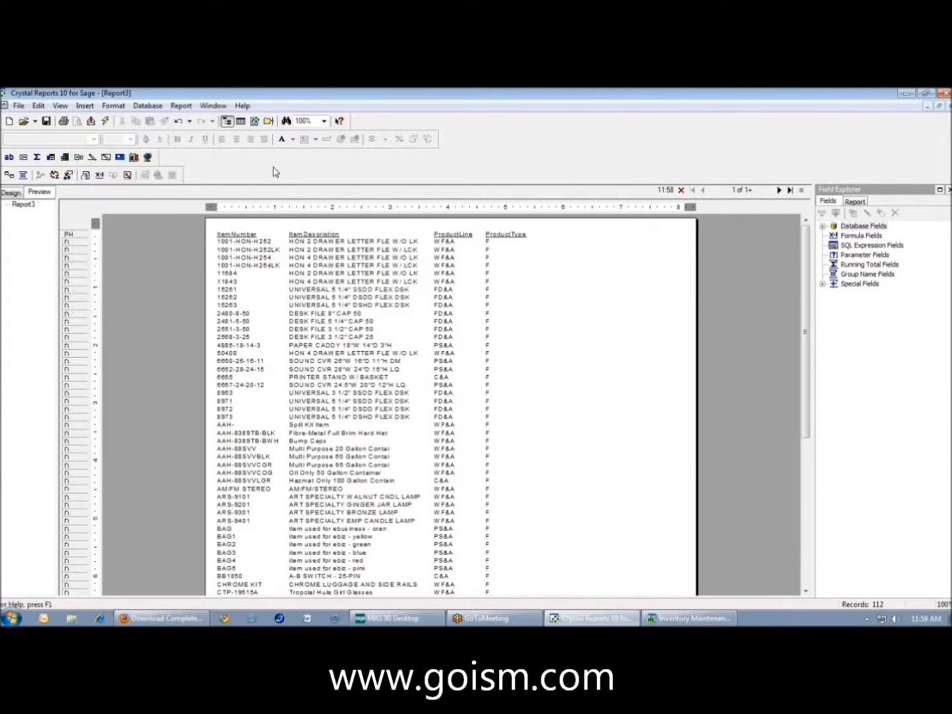
click(84, 105)
click(324, 169)
click(24, 158)
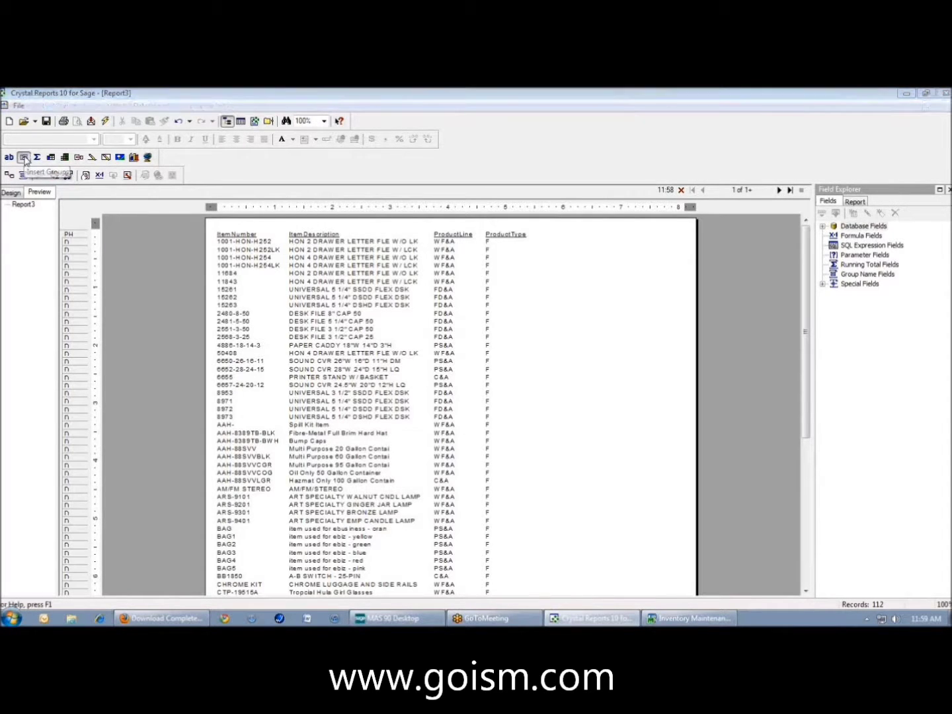
click(511, 329)
scroll(499, 334, up, 1)
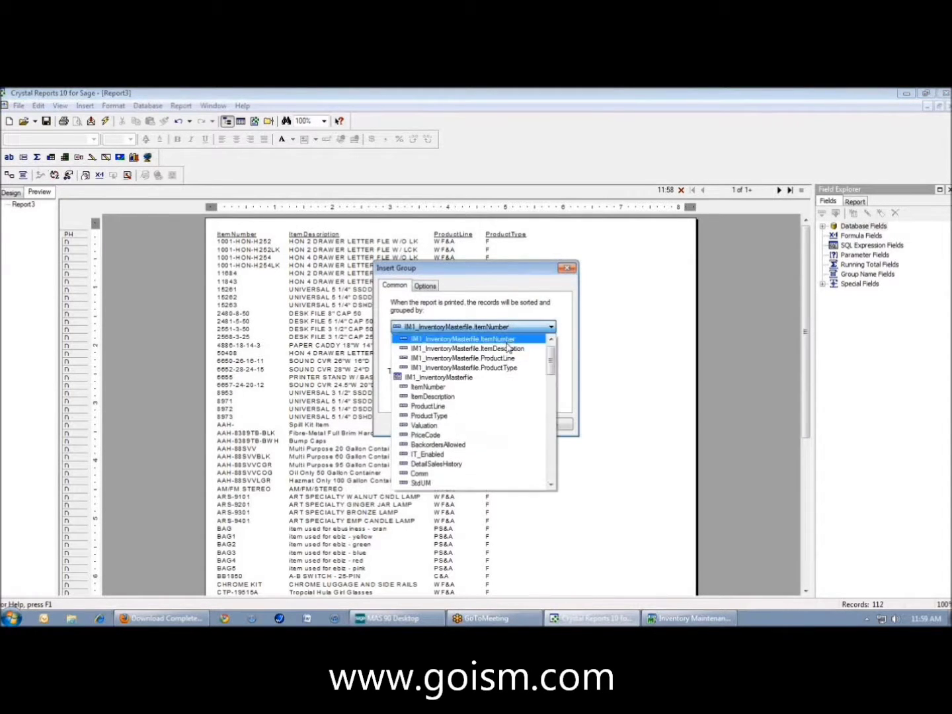
click(497, 366)
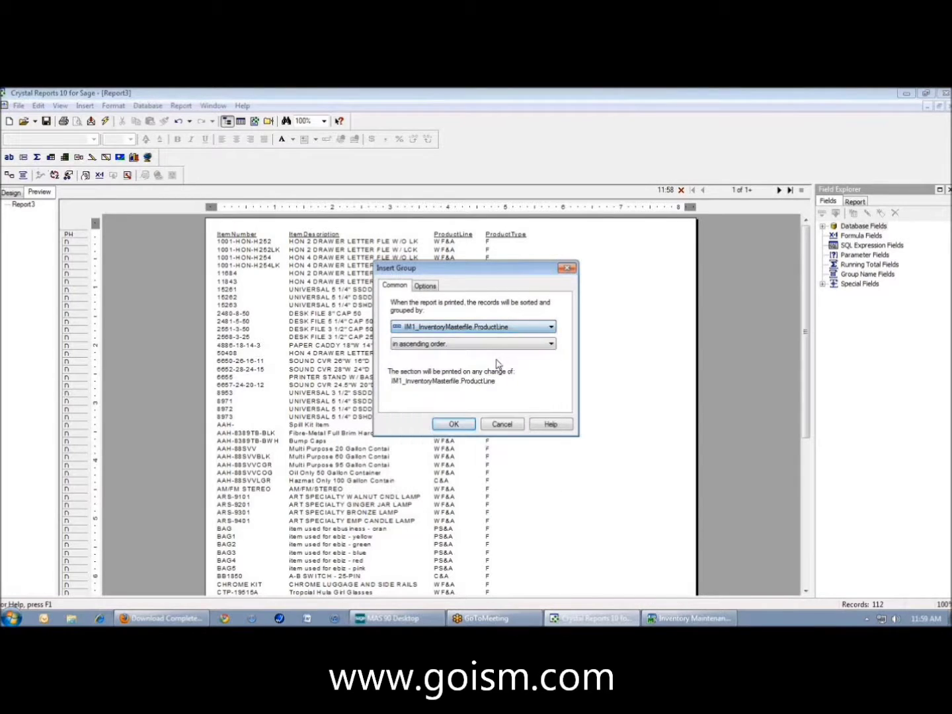
click(438, 345)
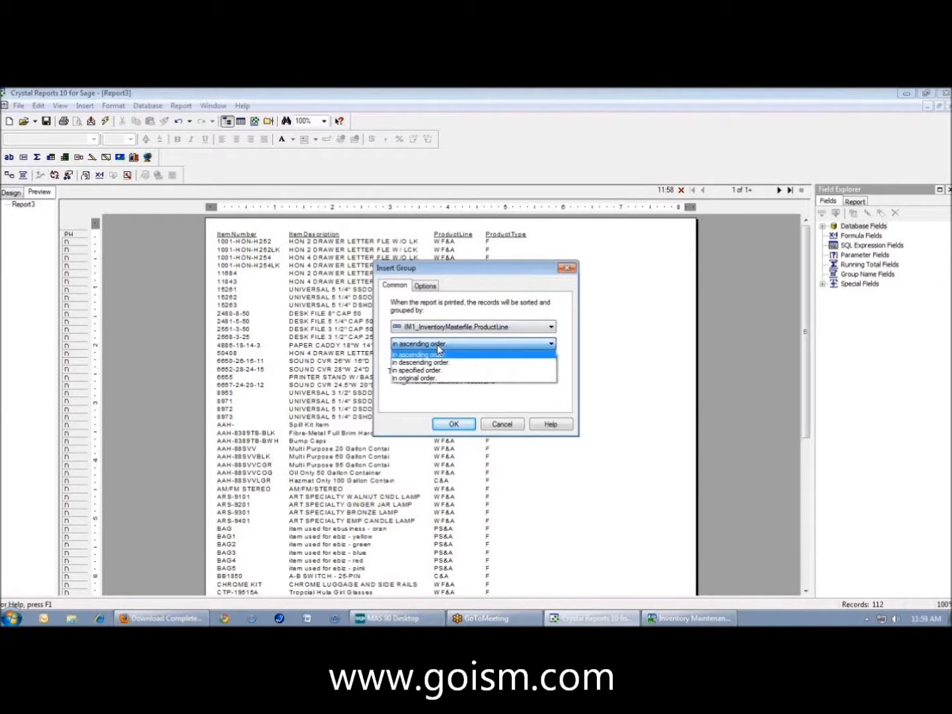
click(438, 353)
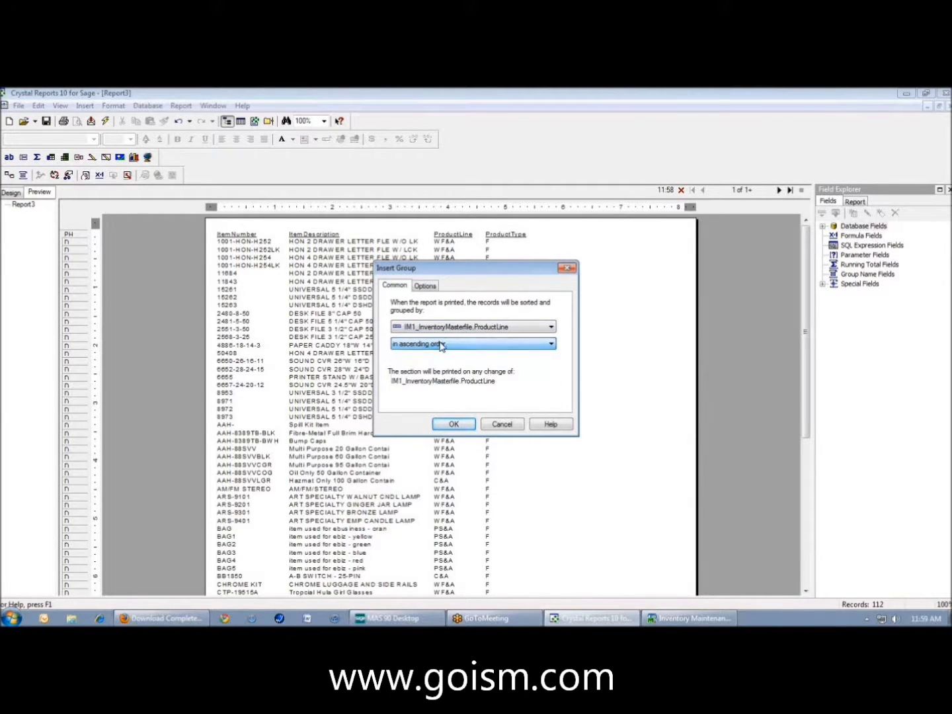
click(455, 426)
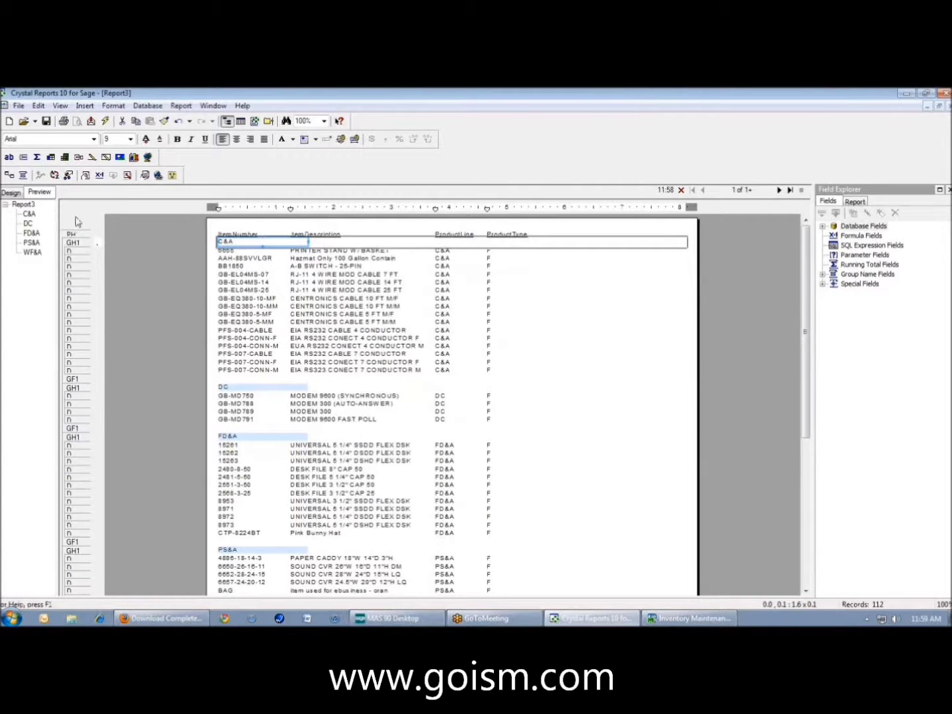
- Format the Group #1 Name headers as bold, size 10, red text
click(447, 265)
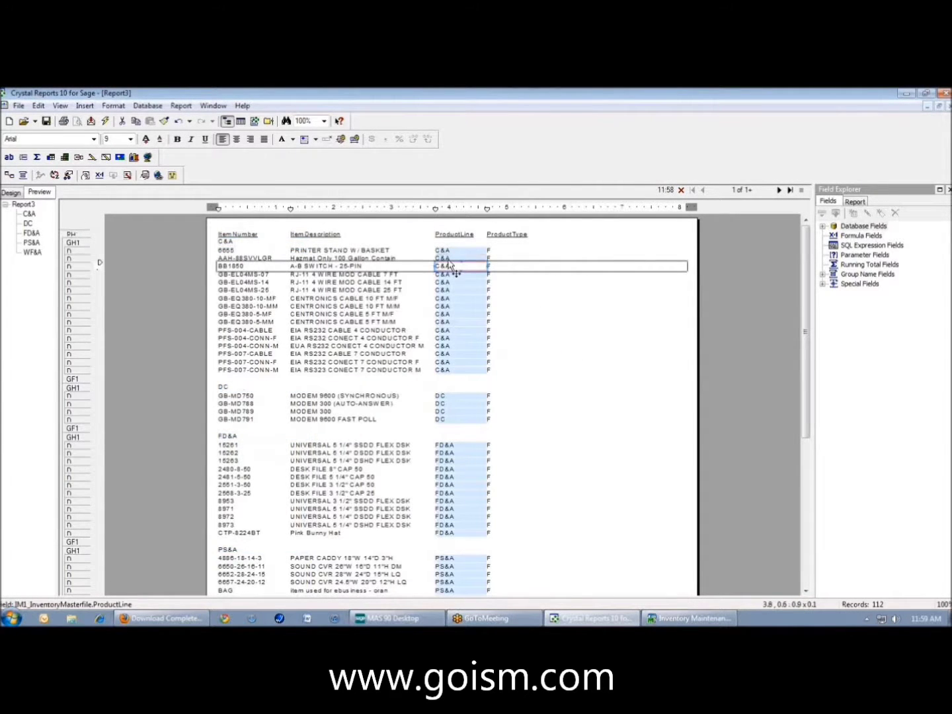
click(234, 244)
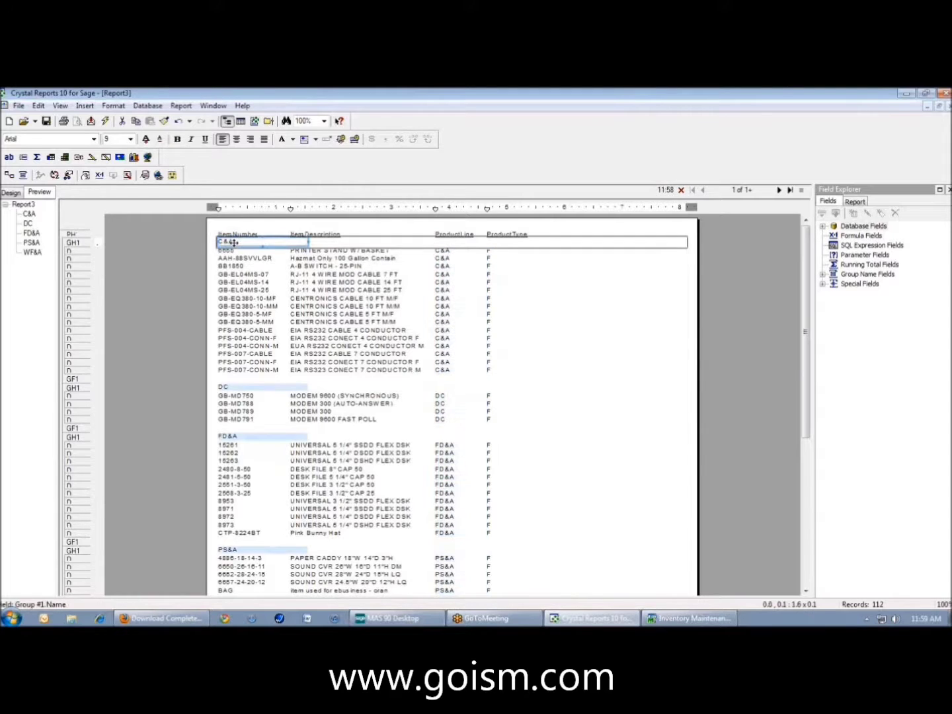
click(176, 139)
click(146, 139)
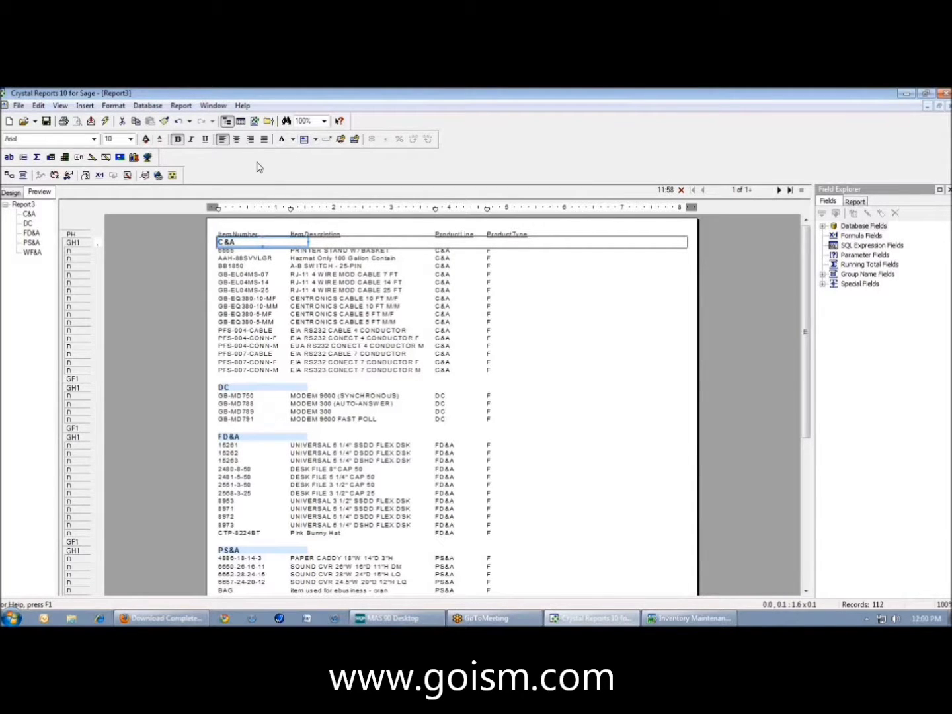
click(292, 140)
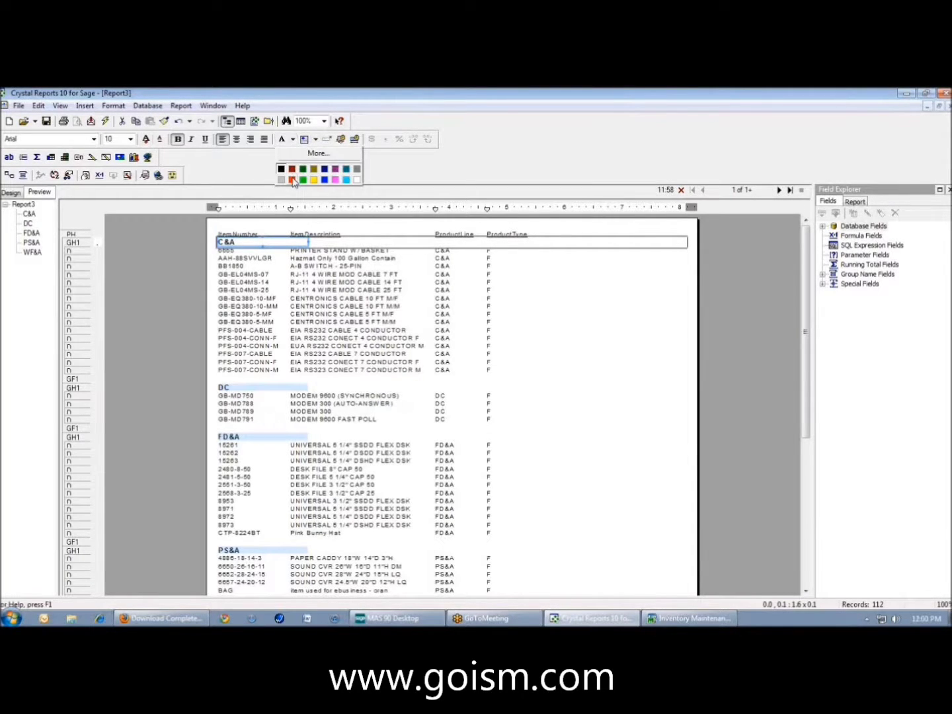
click(294, 179)
click(580, 334)
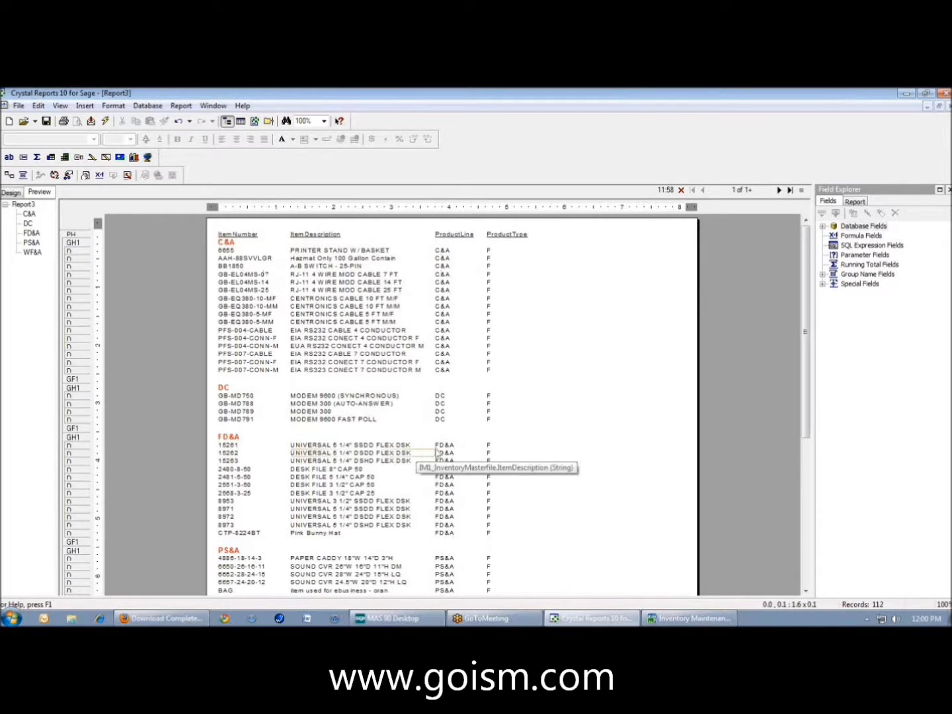
scroll(438, 456, down, 3)
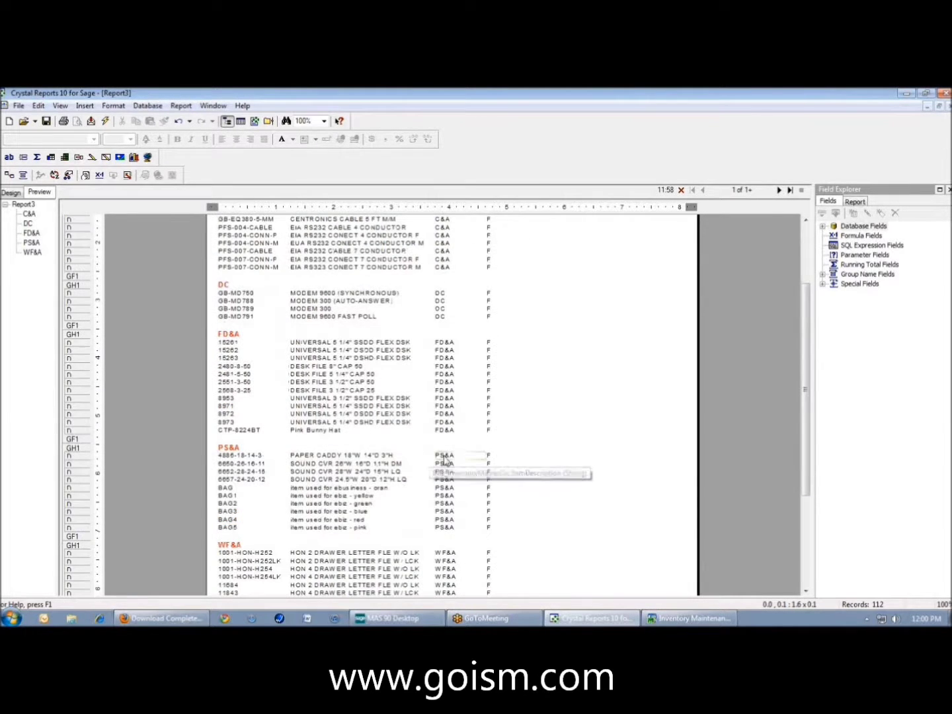
scroll(397, 446, down, 5)
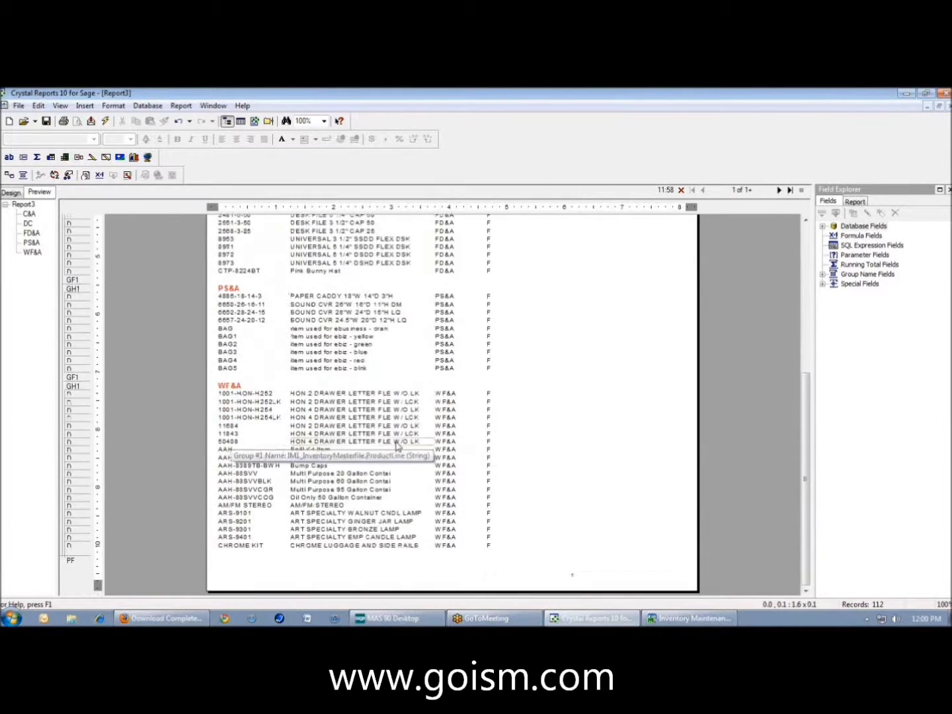
scroll(397, 446, up, 8)
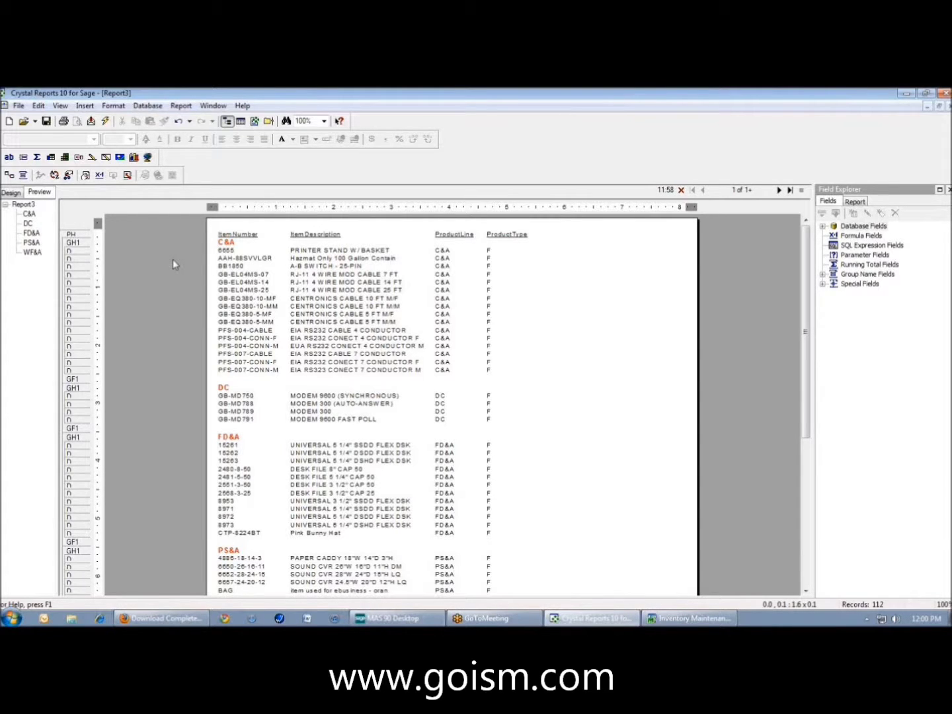
click(862, 237)
- Create a new formula named 'Group' and save it
click(854, 214)
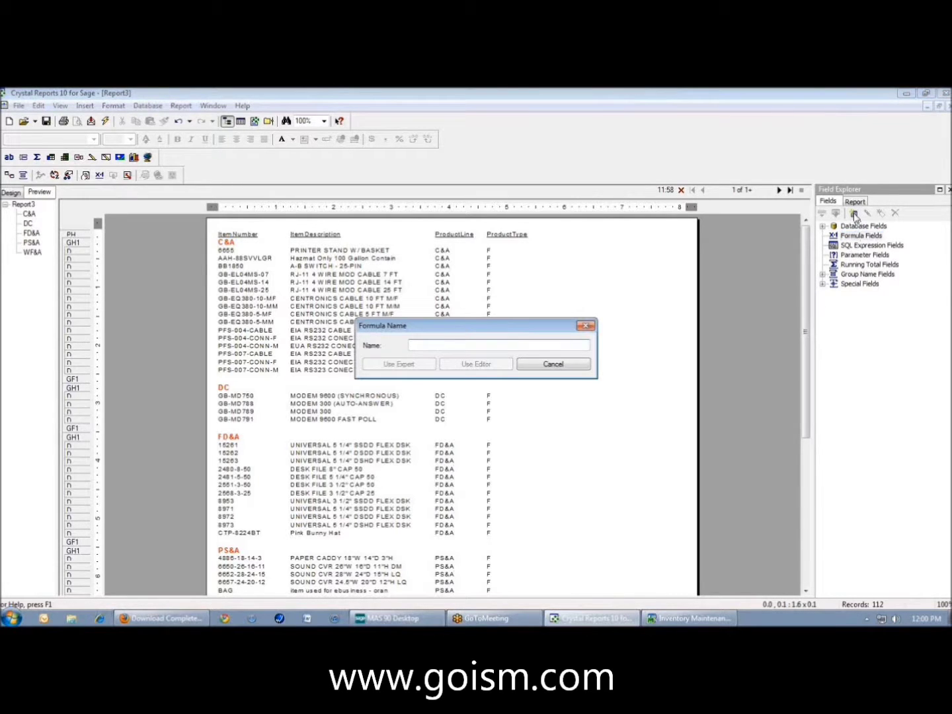
text(Group)
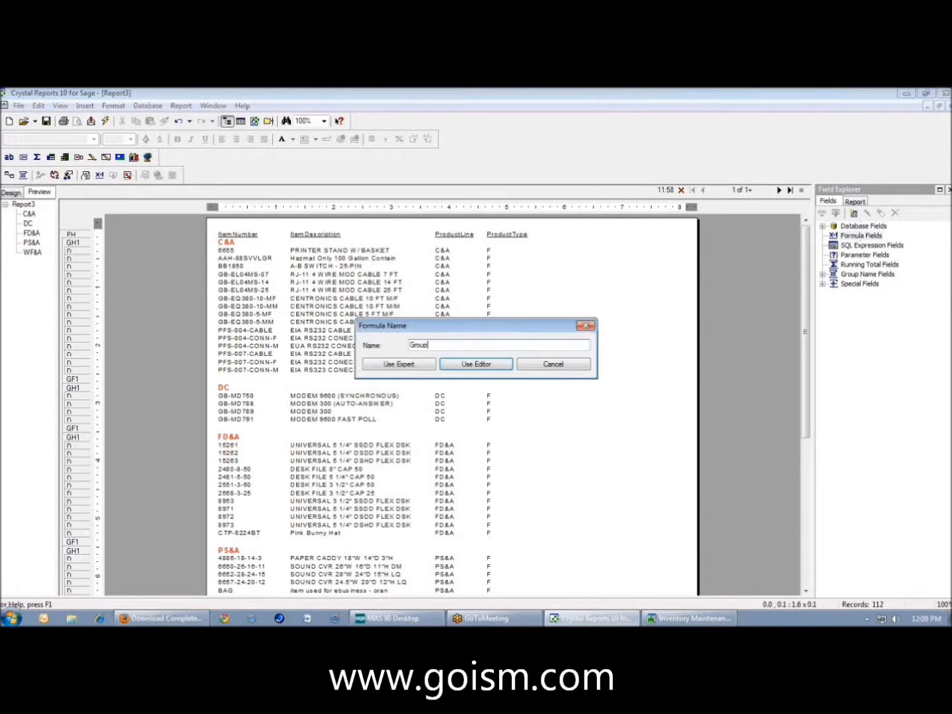
key(Return)
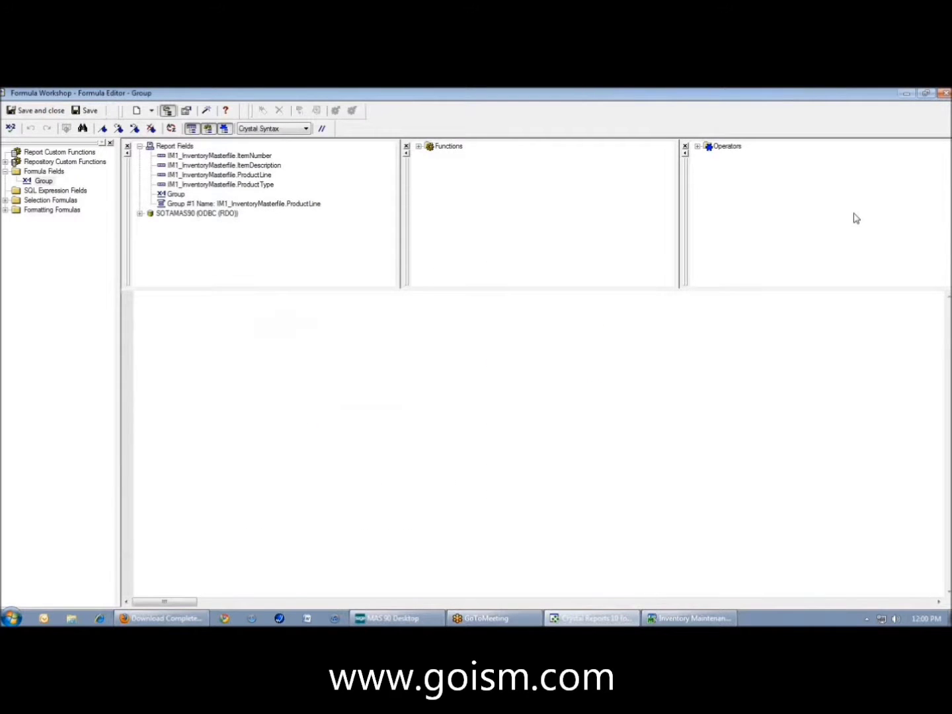
click(41, 113)
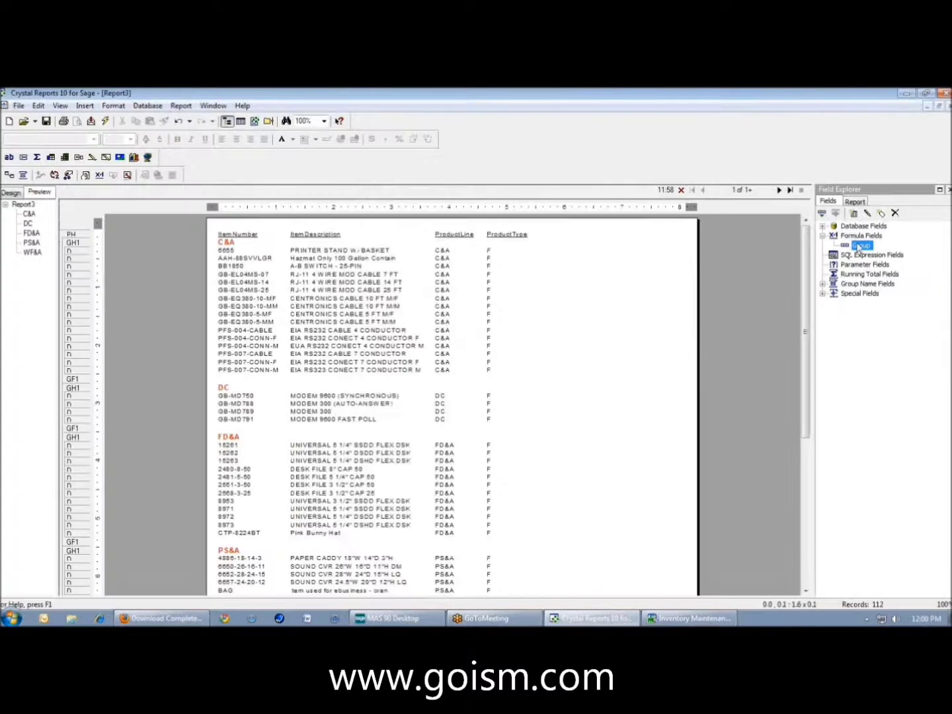
- Rename the formula to 'Group Product Line' and open it for editing
click(881, 213)
click(876, 244)
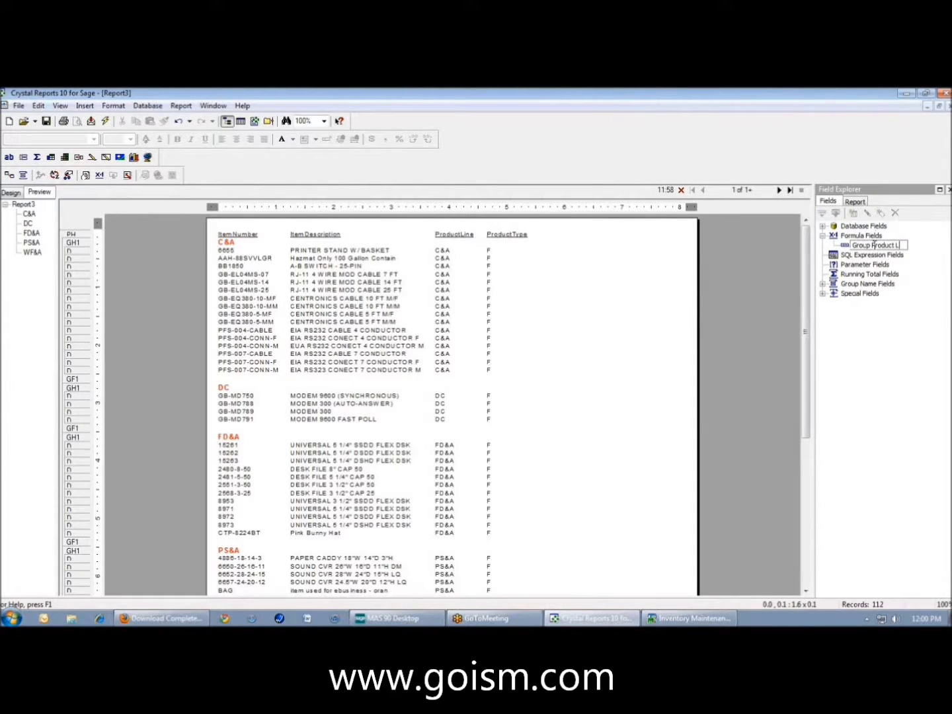
text(Product Line)
click(885, 365)
right_click(873, 247)
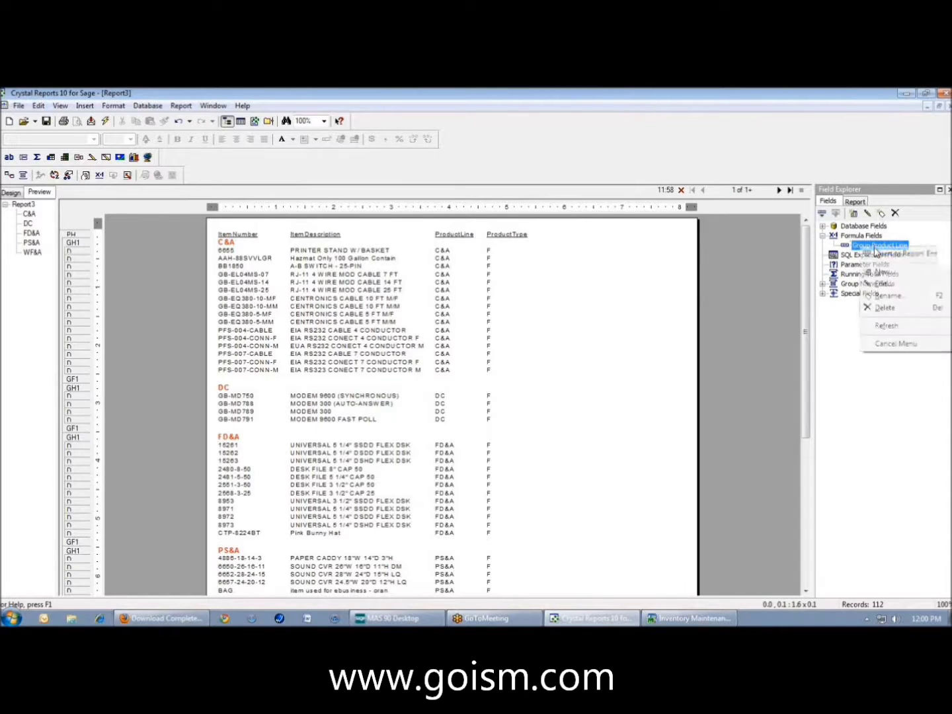
click(881, 283)
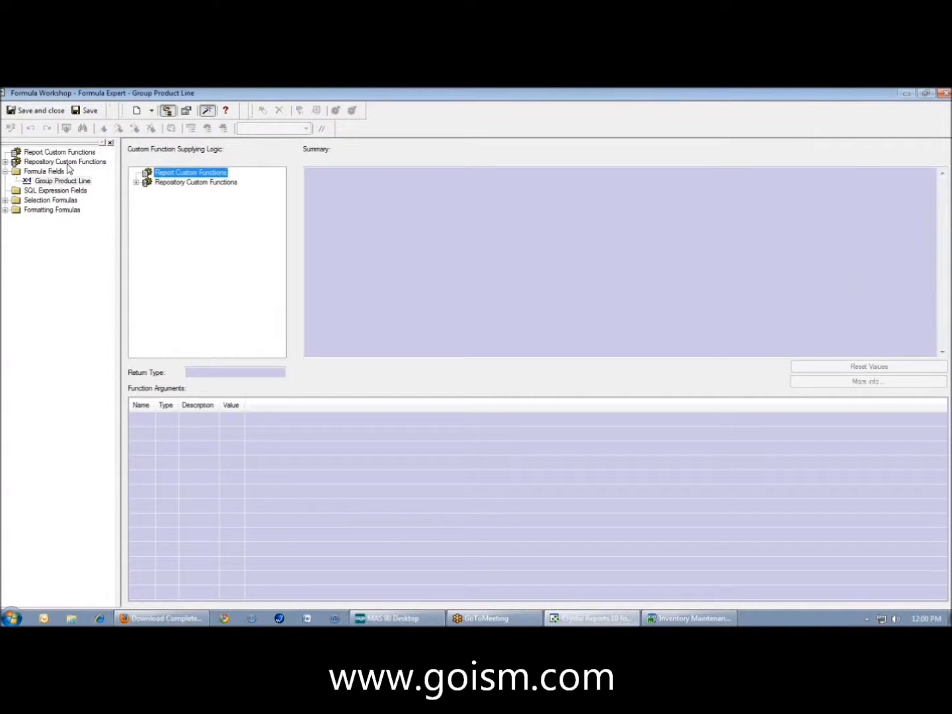
- Insert the ProductLine field into the Group Product Line formula in text view and save it
click(205, 111)
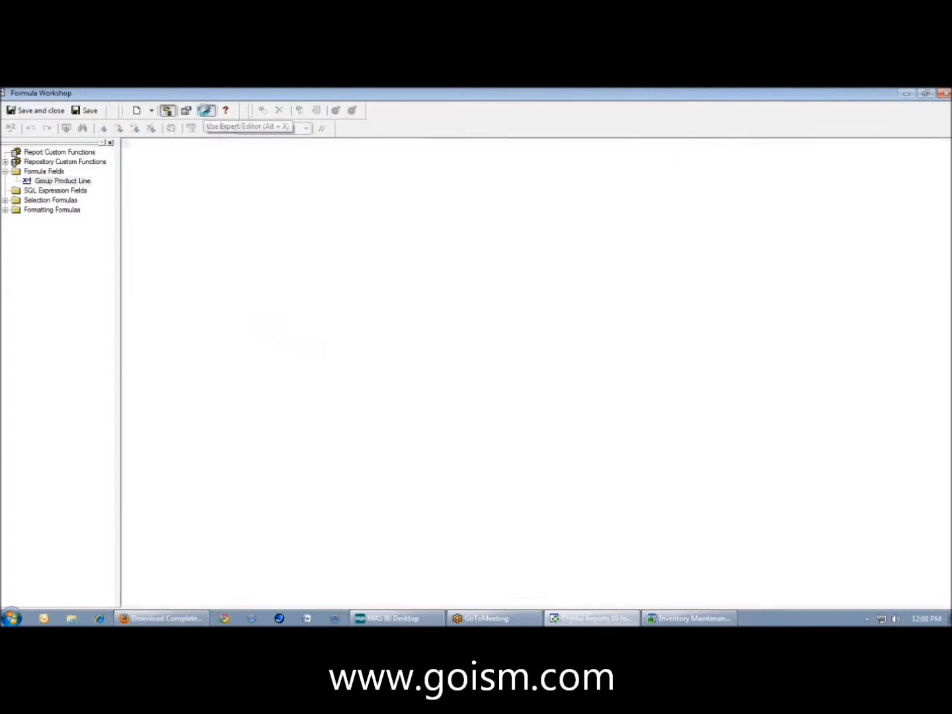
click(205, 111)
click(206, 110)
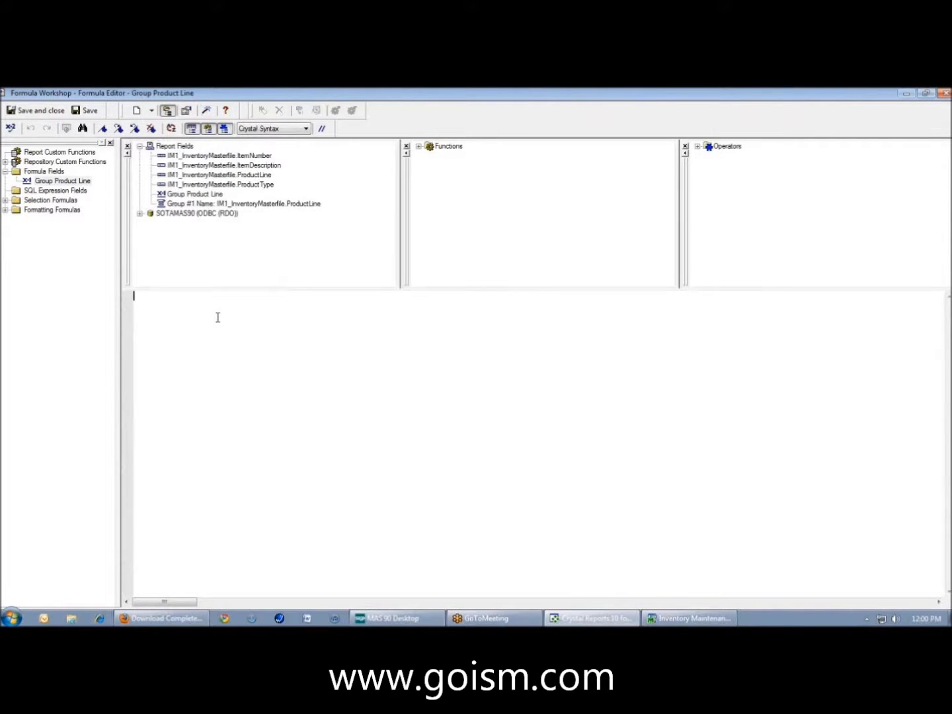
double_click(246, 176)
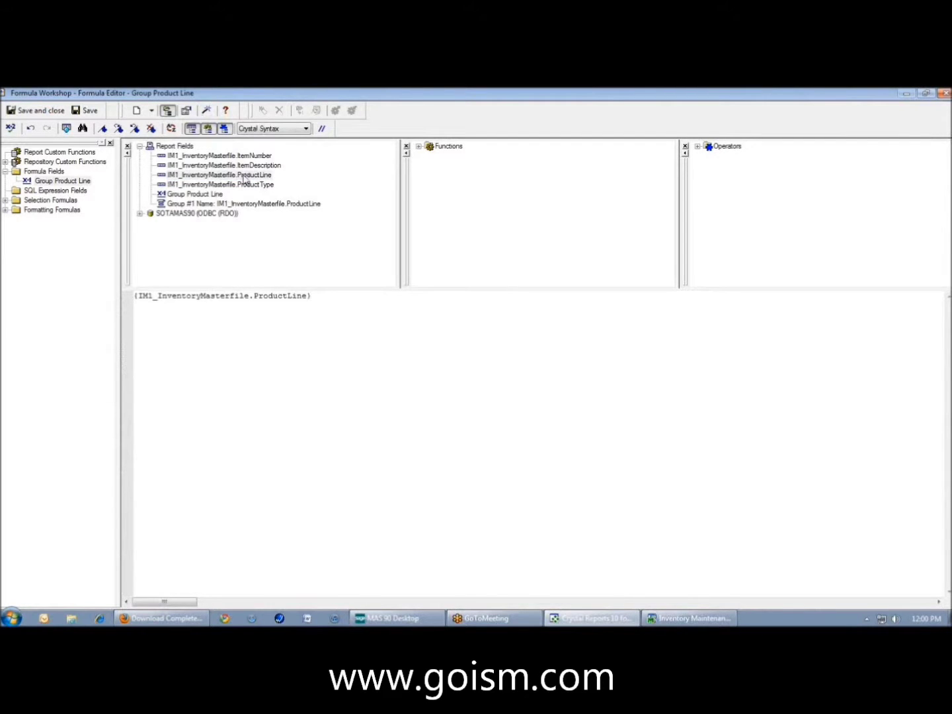
click(37, 109)
- Reopen the Group Product Line formula from the design layout and type 'if' before the field
click(12, 193)
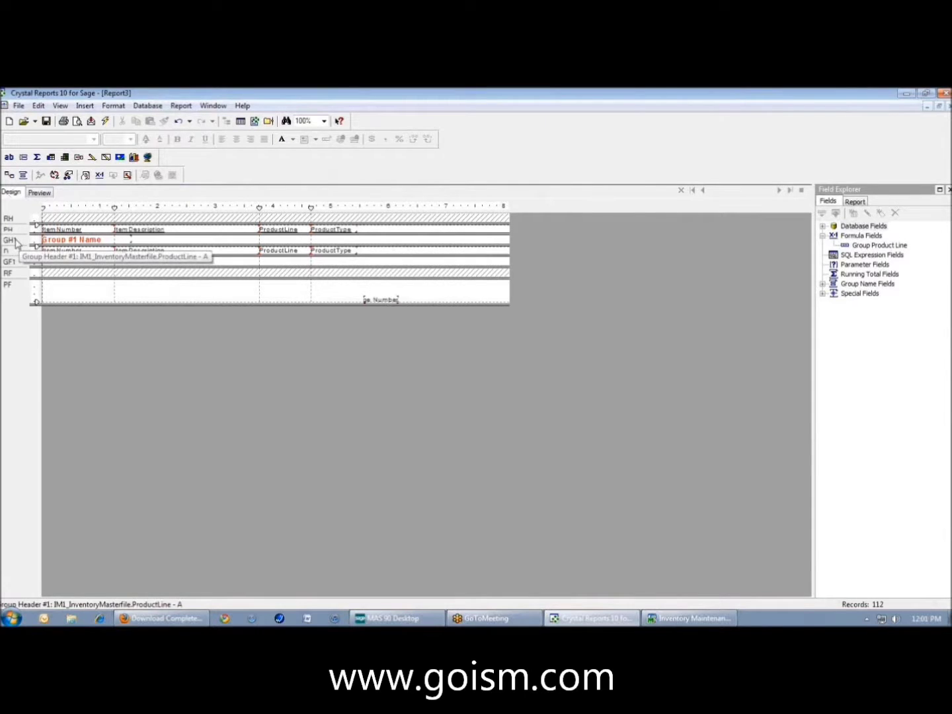
click(856, 245)
click(867, 214)
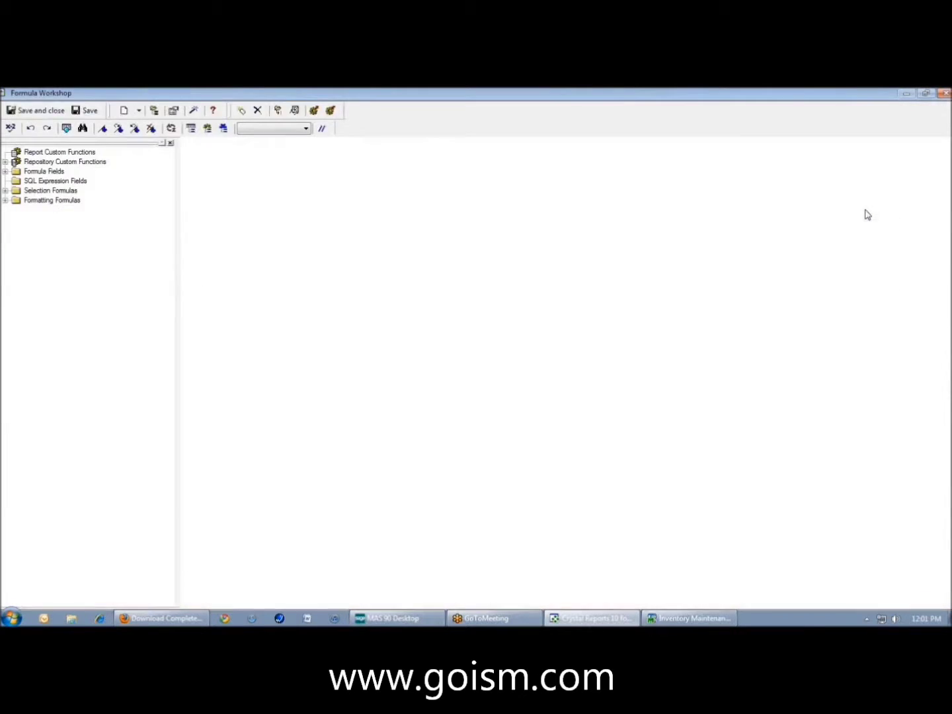
text(if)
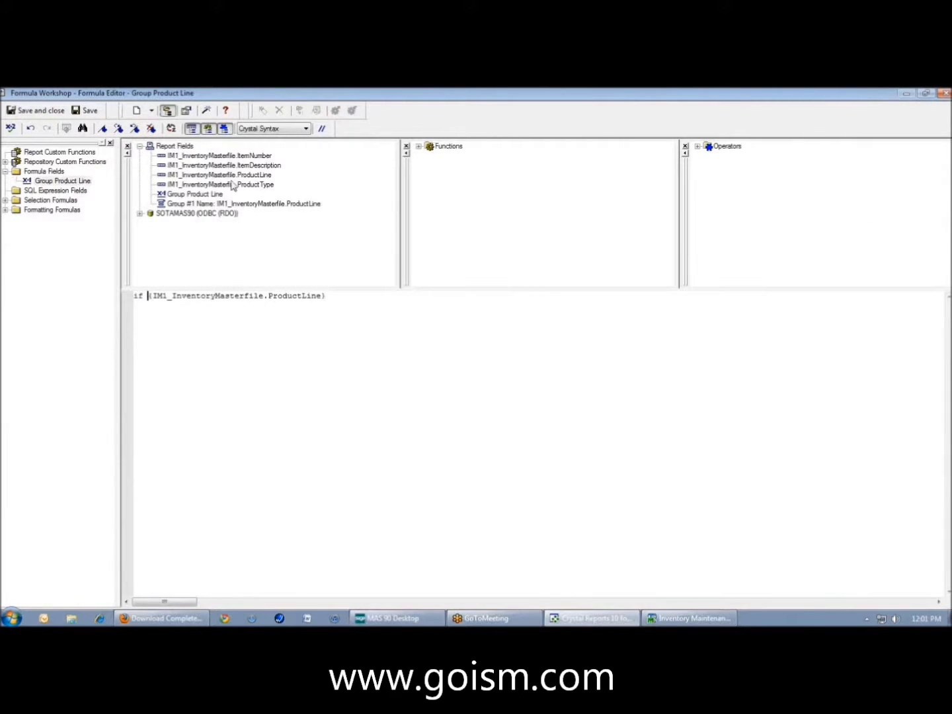
right_click(237, 176)
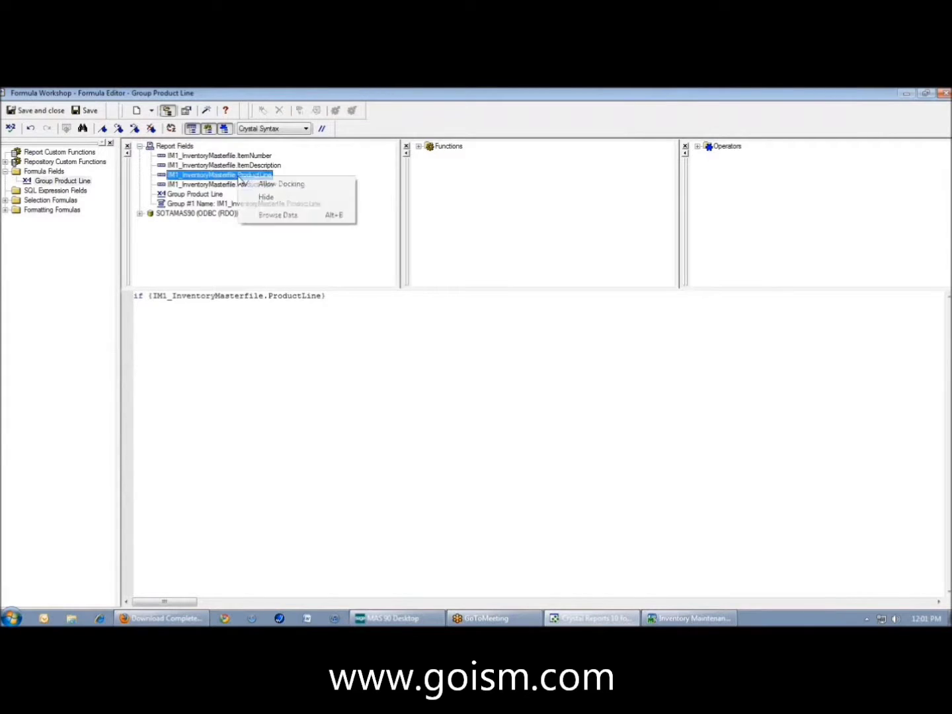
click(336, 171)
right_click(243, 175)
click(284, 215)
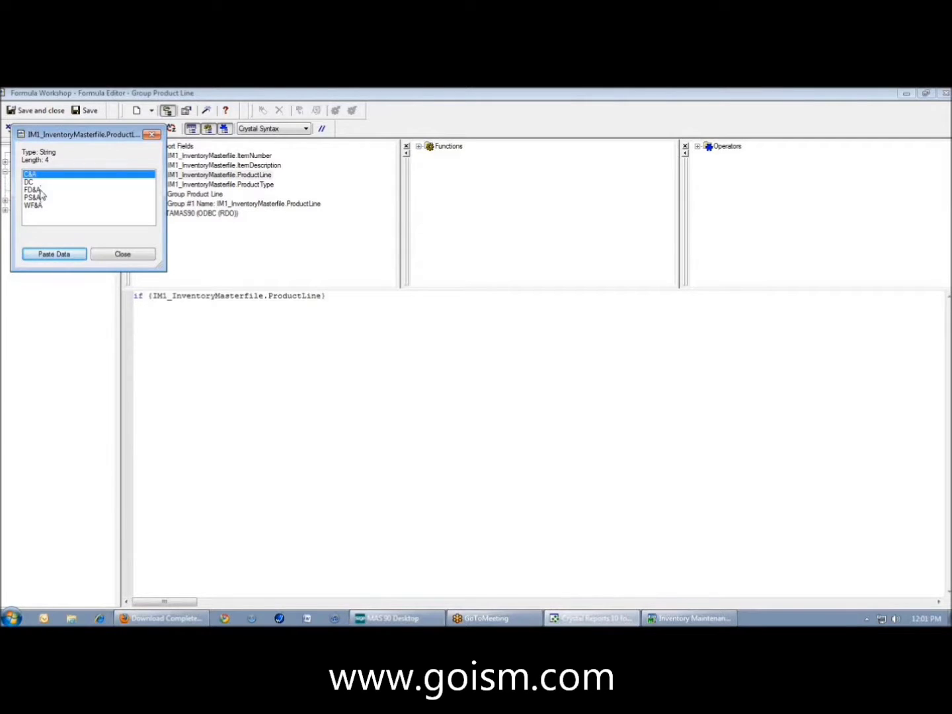
click(153, 135)
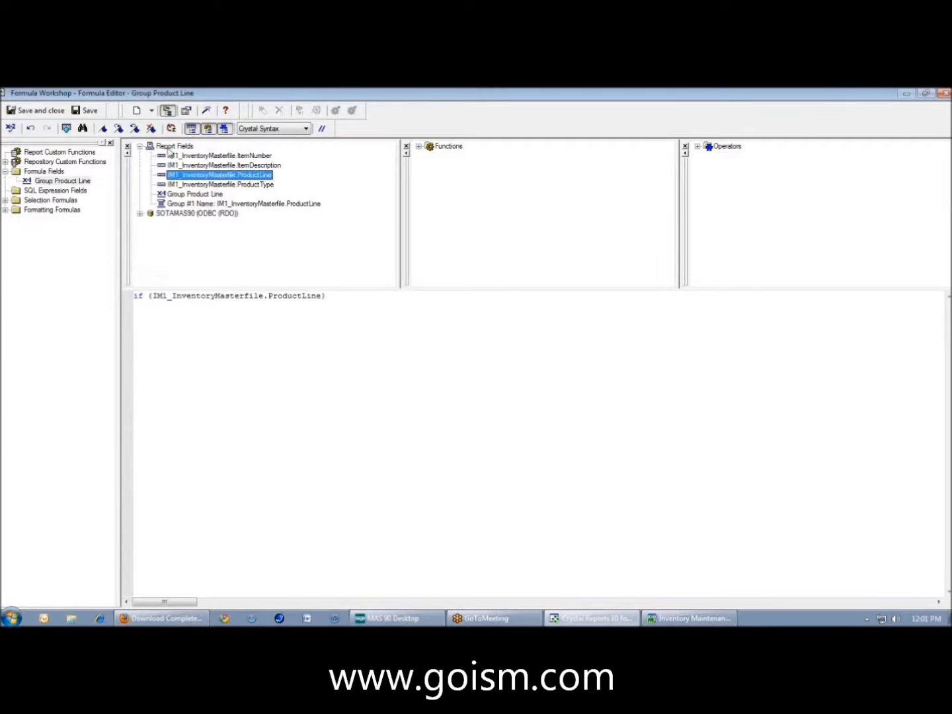
right_click(247, 176)
click(278, 211)
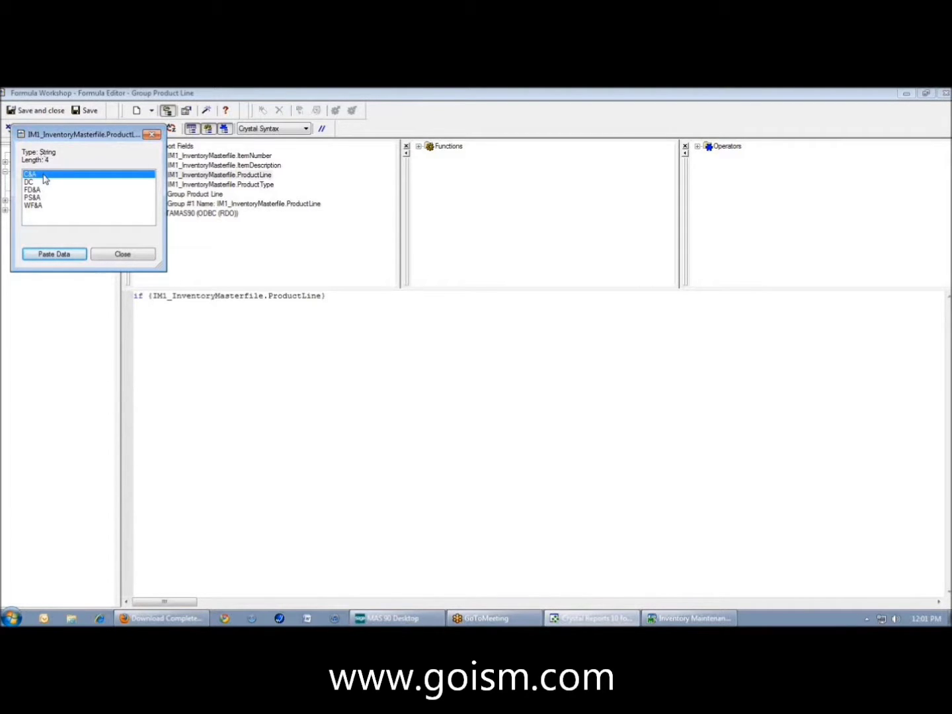
click(152, 134)
click(335, 297)
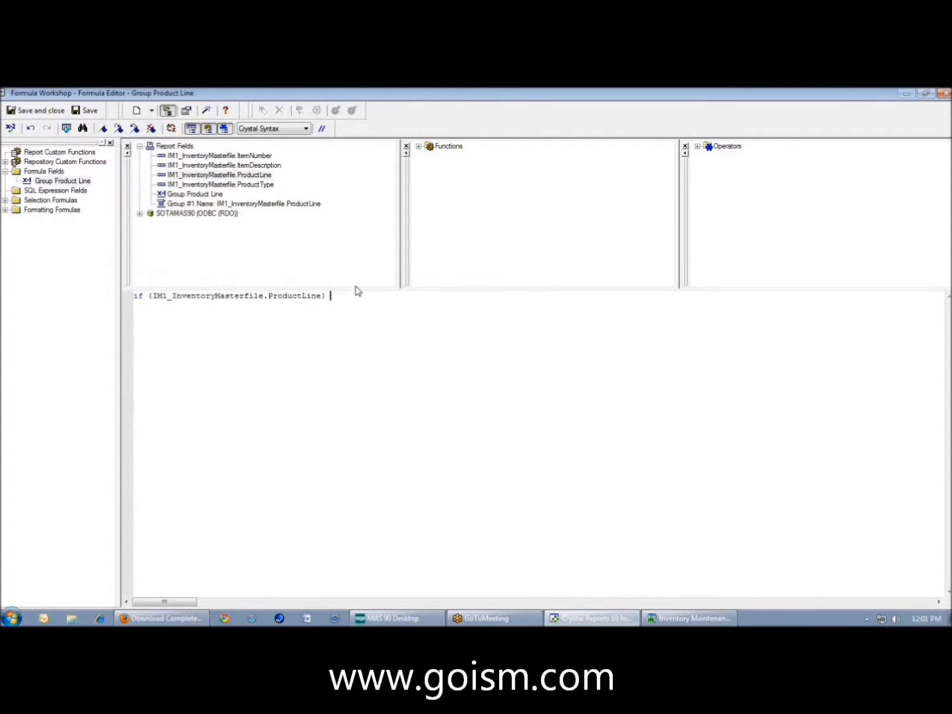
- Type '= [' and insert C&A from the ProductLine value list
text(= ["[")
right_click(240, 178)
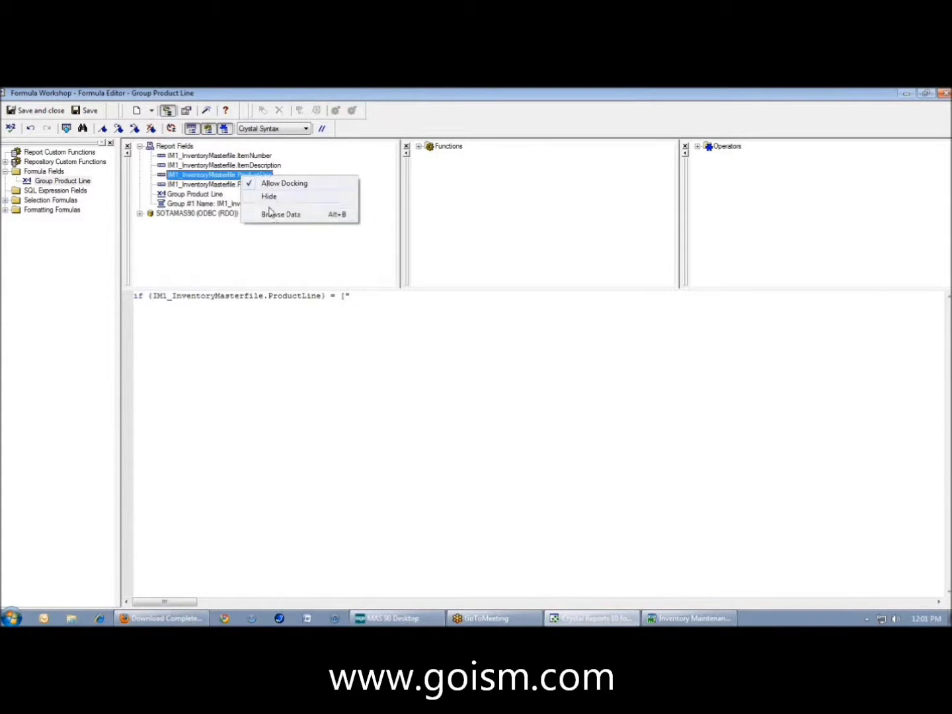
click(268, 215)
double_click(50, 175)
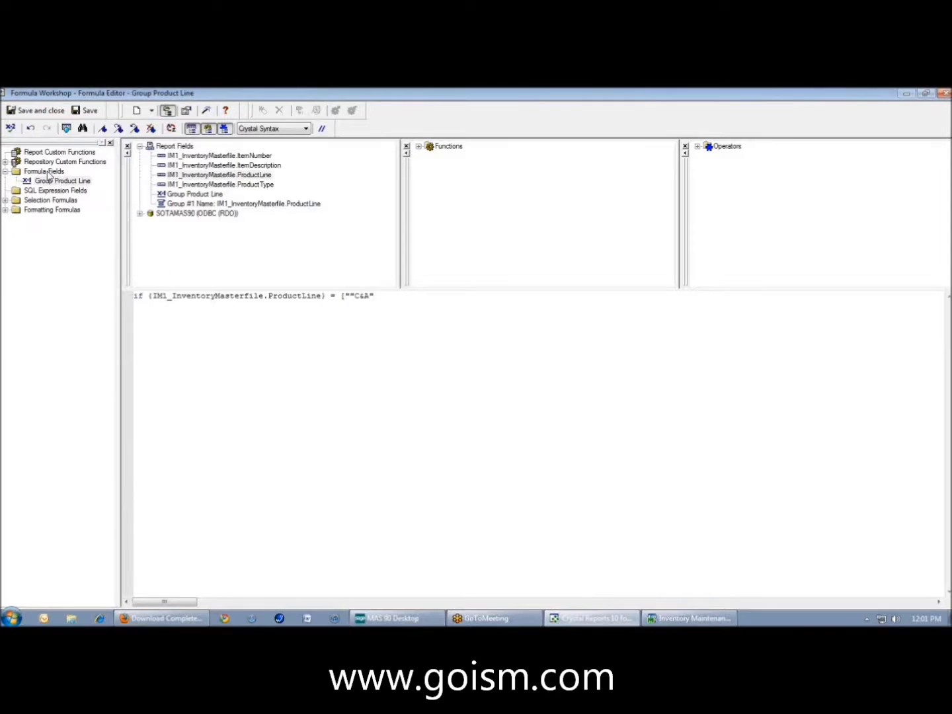
text(,")
- Add DC from the ProductLine values and remove the doubled quote marks
right_click(240, 179)
click(268, 215)
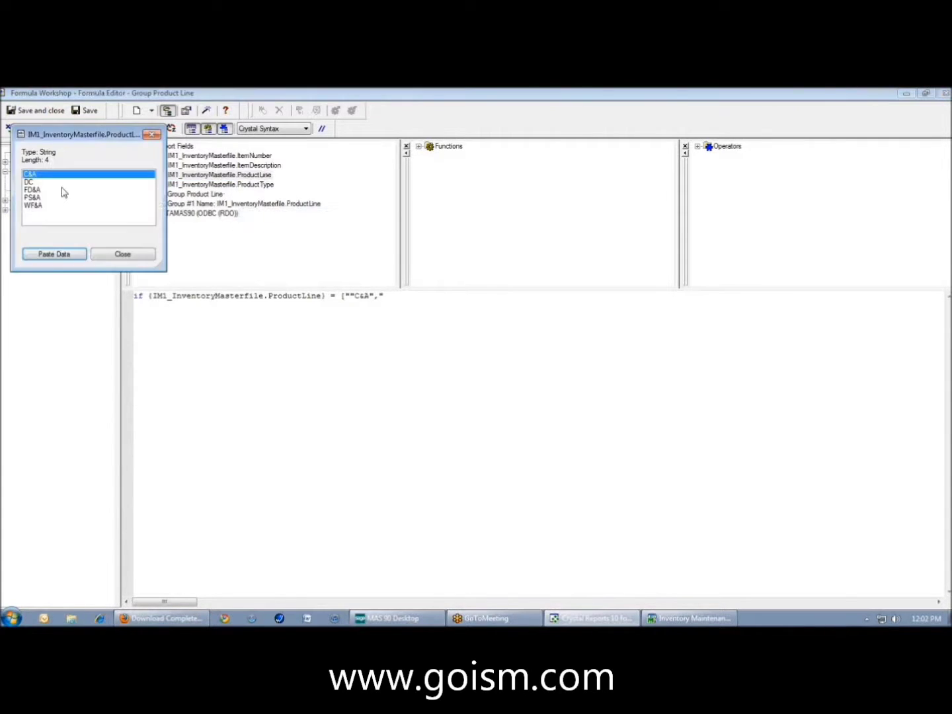
double_click(64, 185)
click(379, 296)
key(BackSpace)
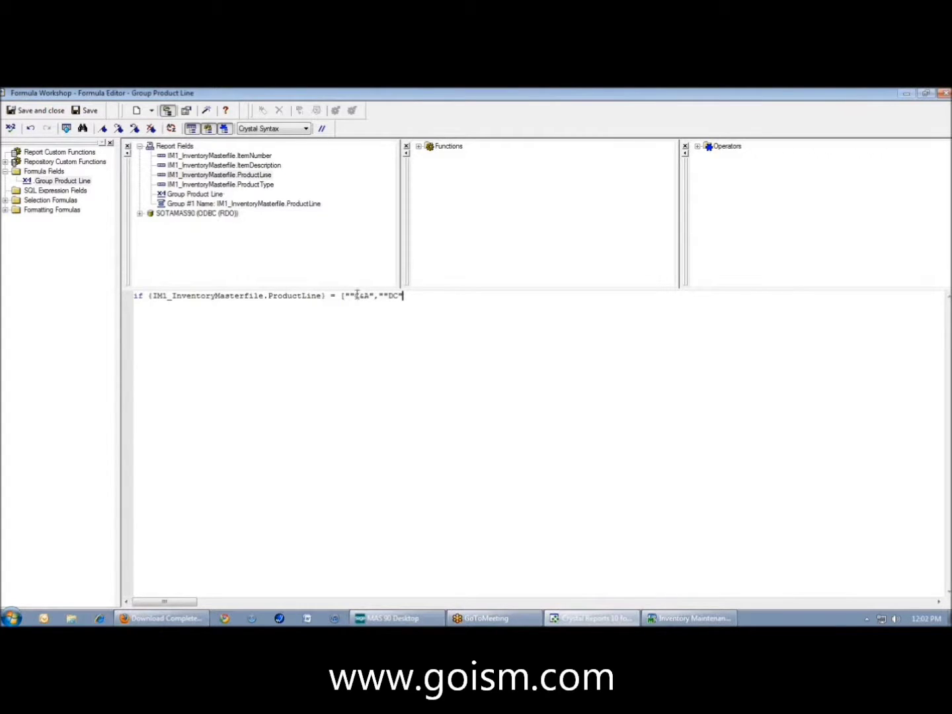
key(Left)
key(Left)
key(Left)
key(Left)
key(Left)
key(Left)
key(BackSpace)
click(373, 296)
- Insert FD&A before DC and append PS&A to the ProductLine list
right_click(229, 177)
click(268, 215)
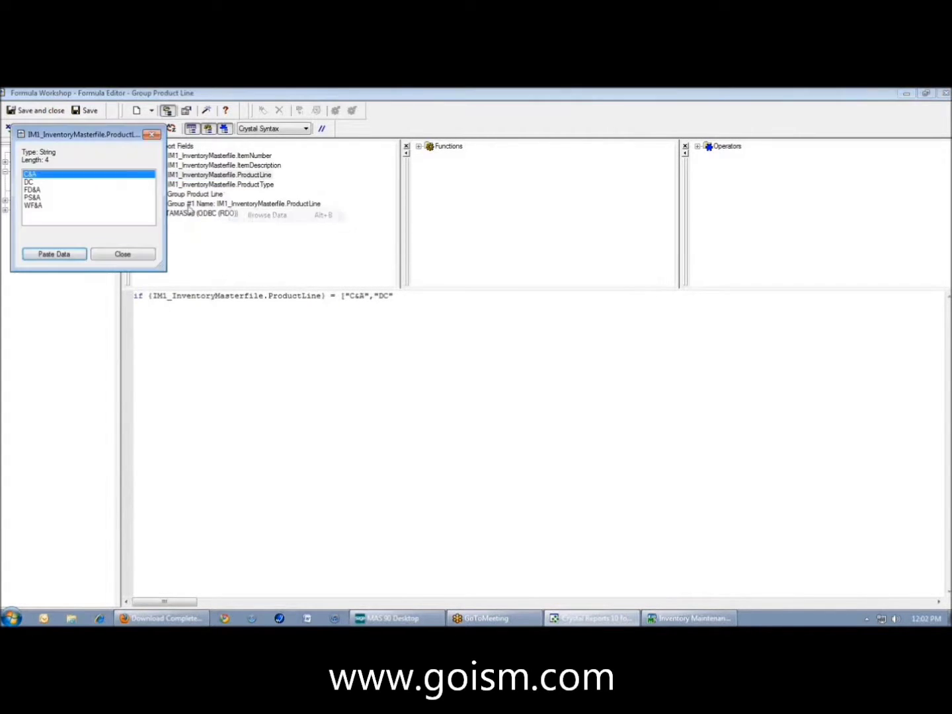
double_click(33, 190)
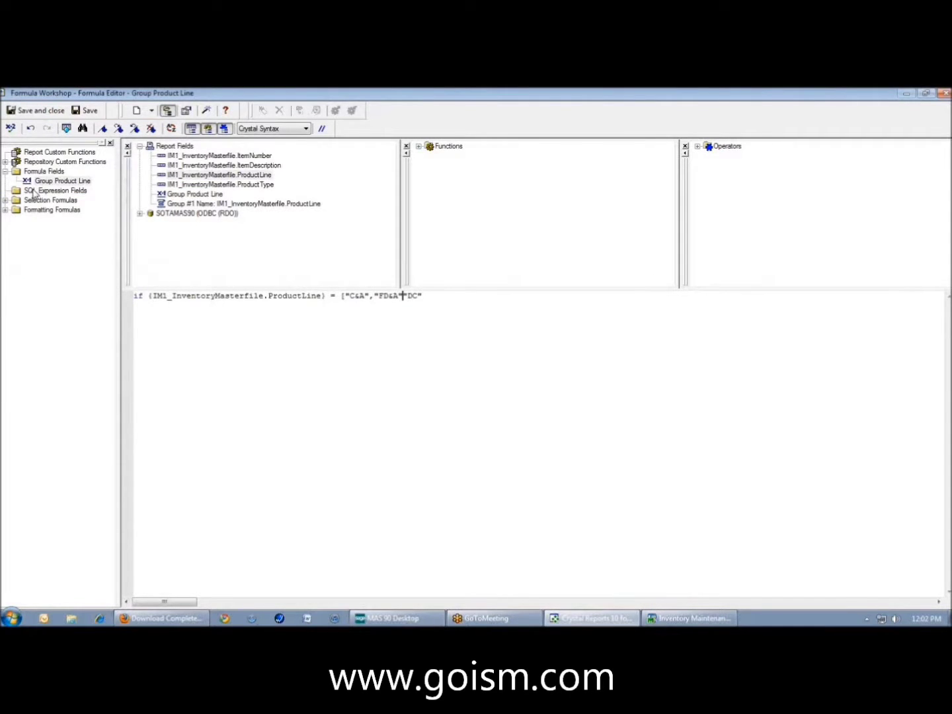
text(,)
click(431, 295)
text(,)
right_click(237, 176)
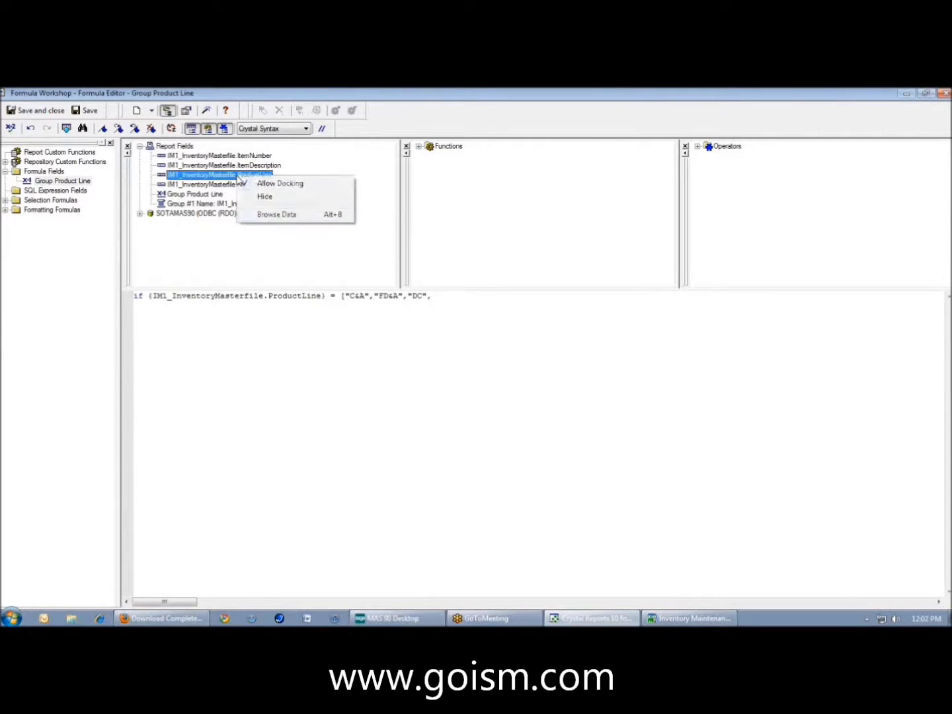
click(268, 215)
double_click(36, 200)
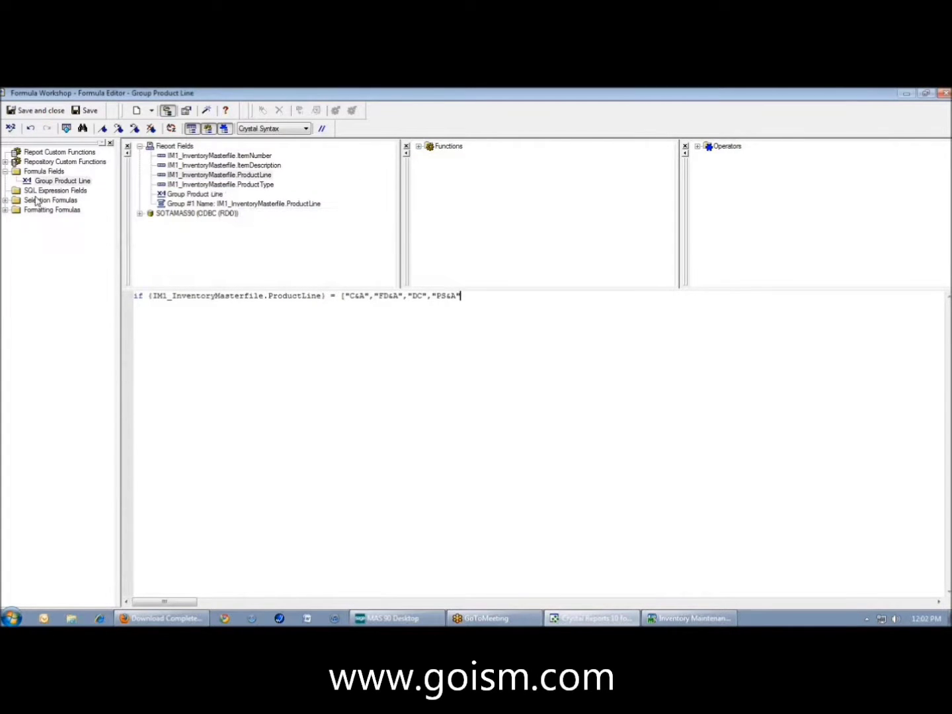
text(,)
- Add WF&A to the list and close it with ']'
right_click(212, 176)
click(239, 215)
click(37, 206)
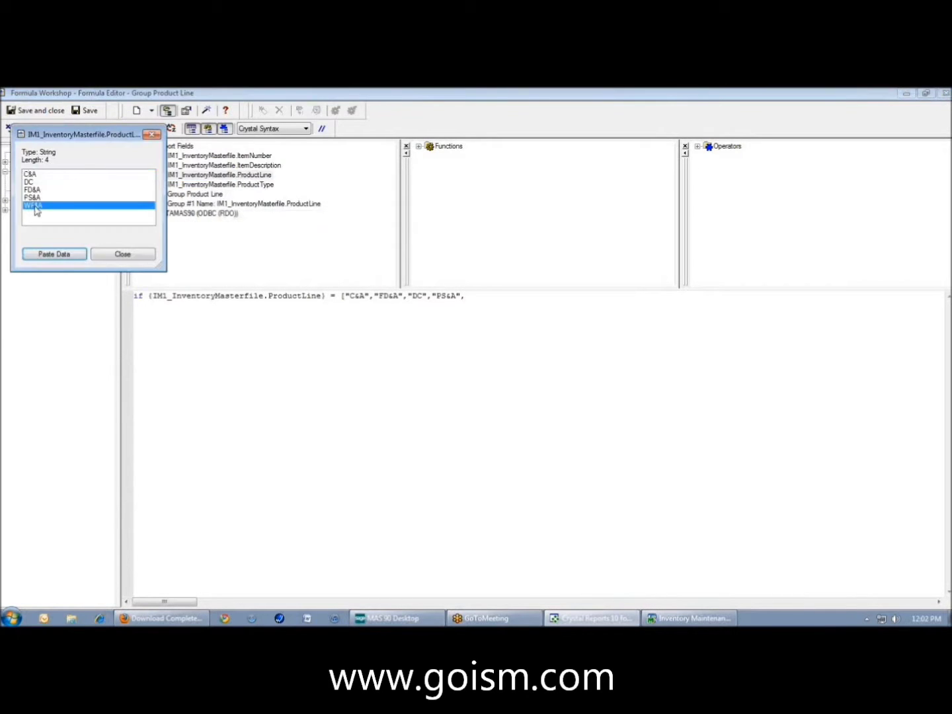
double_click(36, 207)
text(])
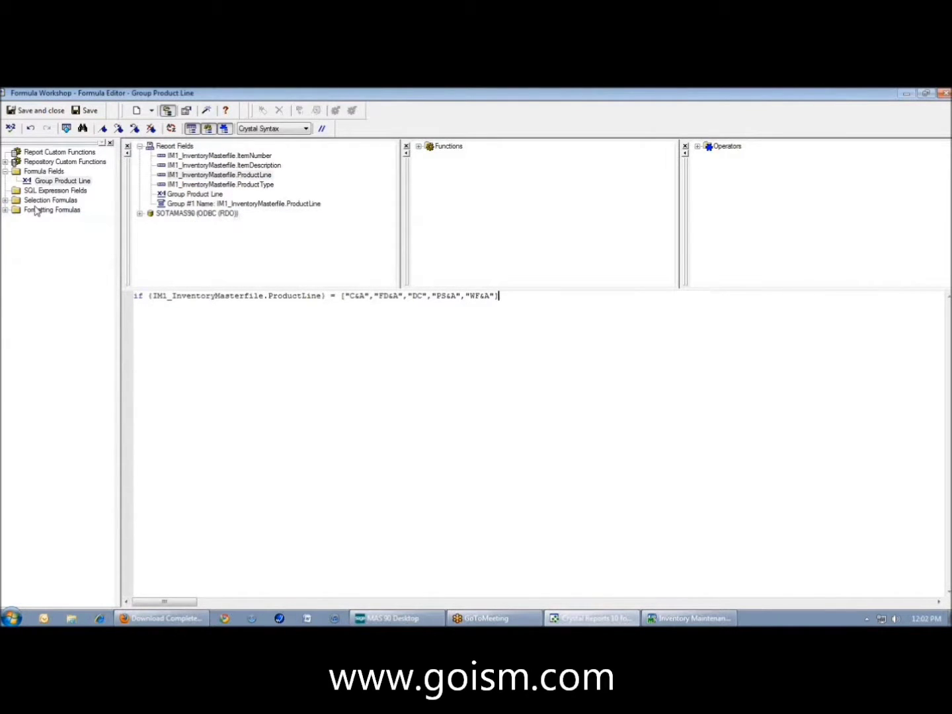
key(Left)
key(Left)
key(Left)
key(Left)
key(Left)
key(Left)
key(Left)
key(Left)
key(Left)
key(Left)
key(Left)
key(Left)
key(Left)
key(Left)
key(Left)
key(Left)
key(Left)
key(Left)
- Close the first list, drop the stray comma, add then "Western Region" and begin an else if line
text(])
key(Left)
key(Left)
key(BackSpace)
key(Right)
text(then)
text( "Wee)
text(tern Region)
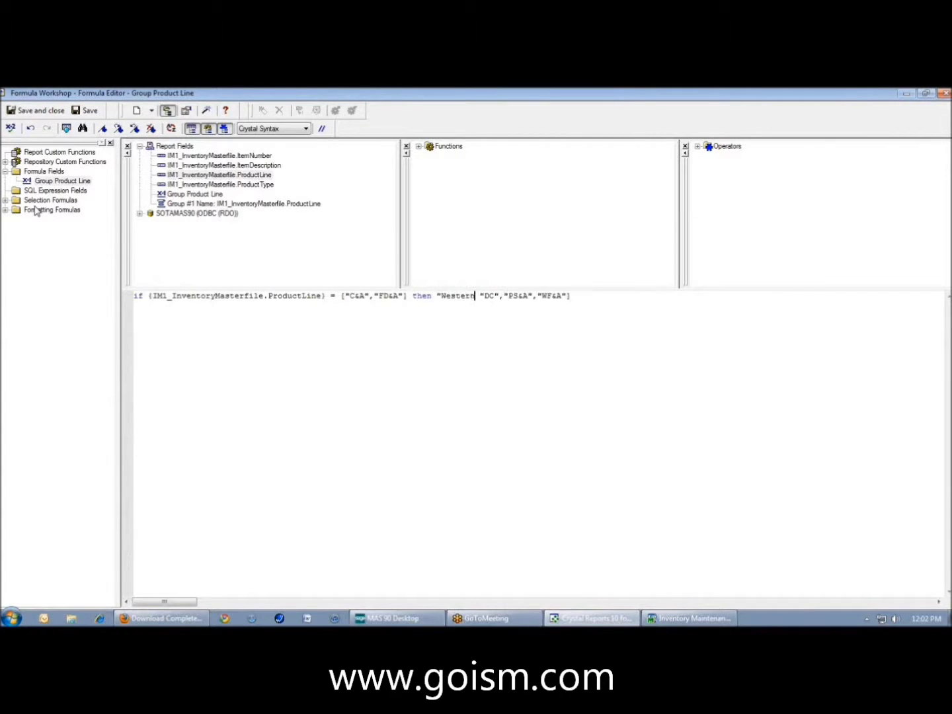
text(")
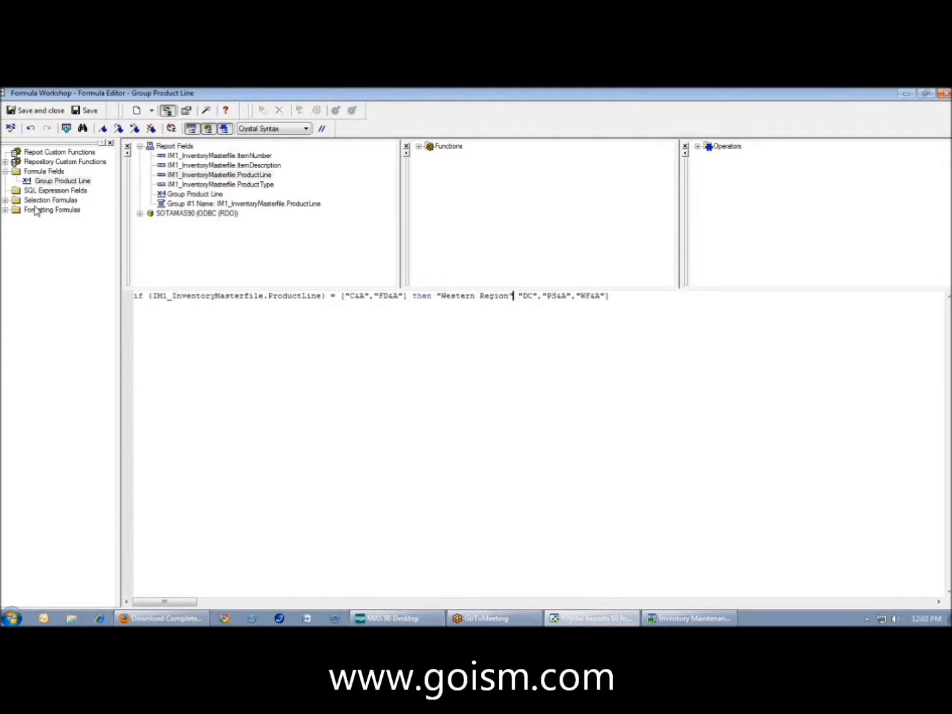
key(Return)
text(e)
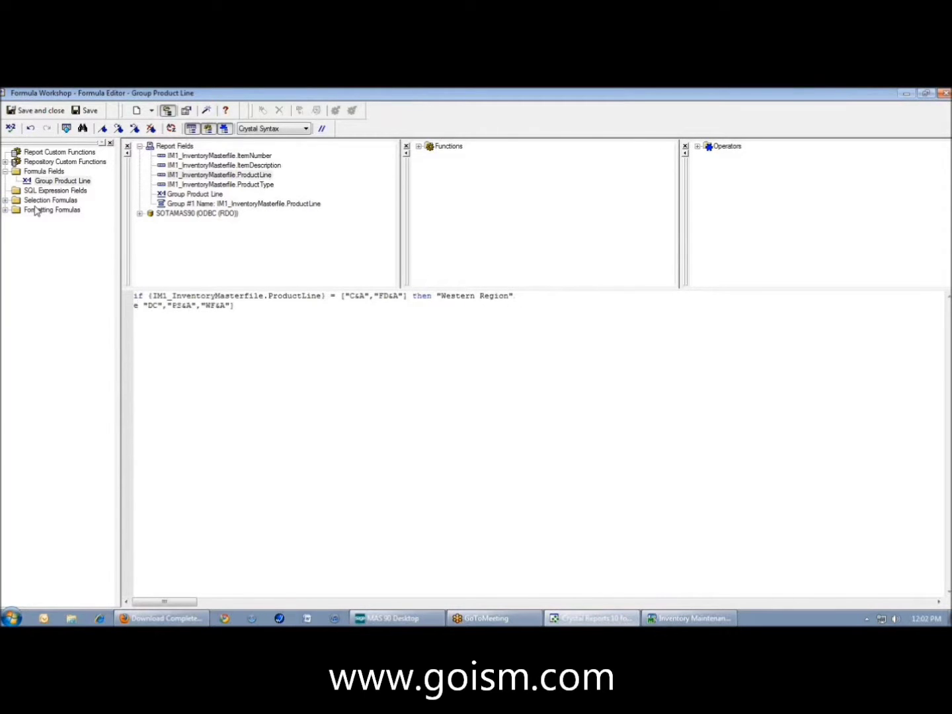
text(lse if)
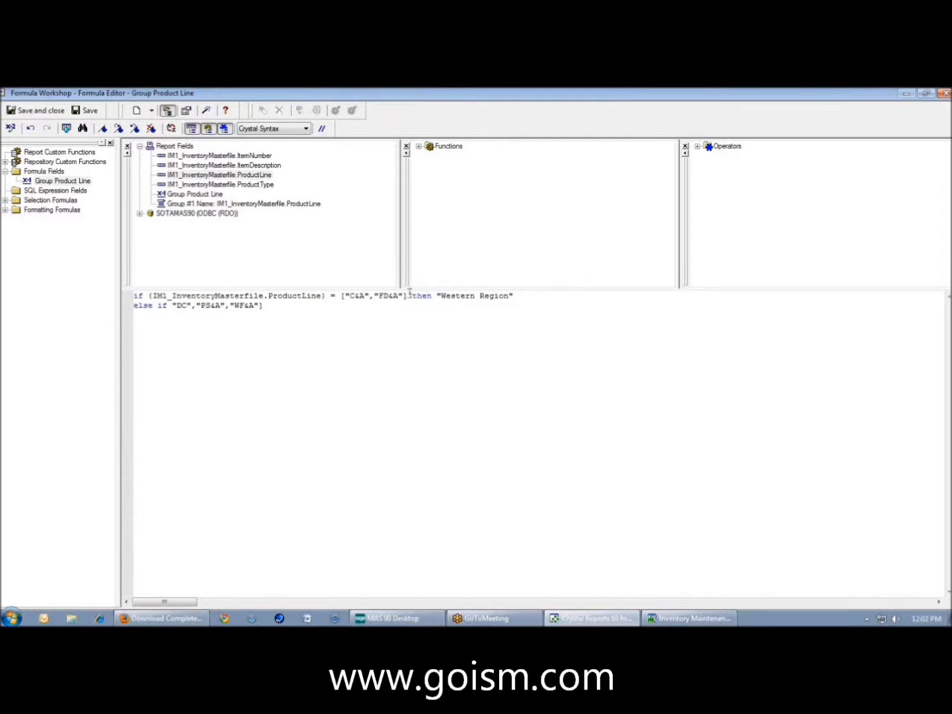
- Copy the ProductLine condition into line 2 so it tests only DC and PS&A, moving WF&A down
drag(407, 295, 149, 294)
key(ctrl+c)
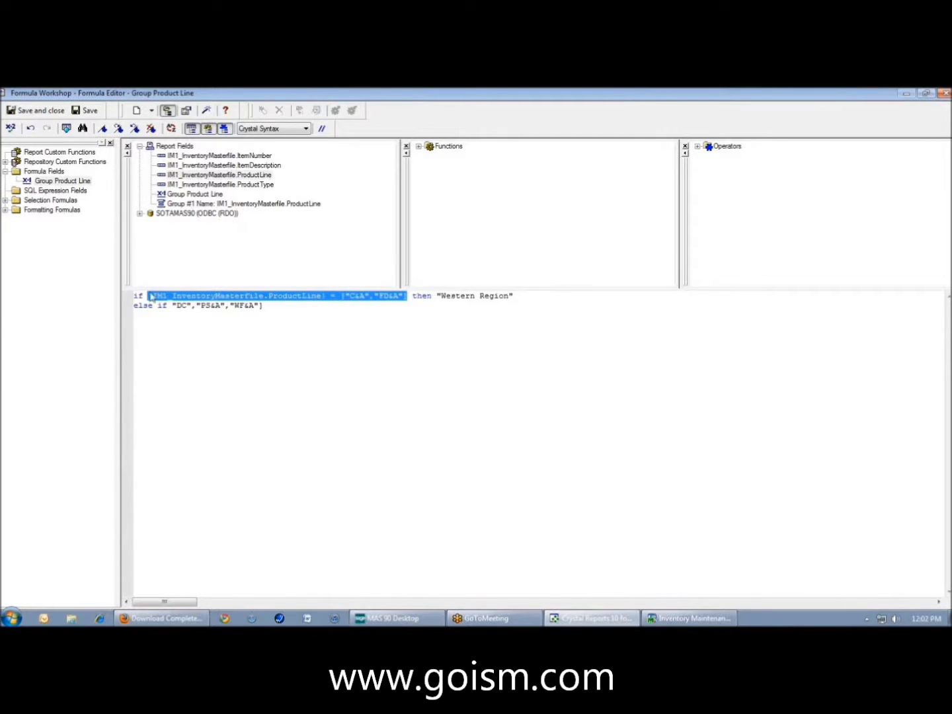
click(171, 306)
text([)
key(ctrl+v)
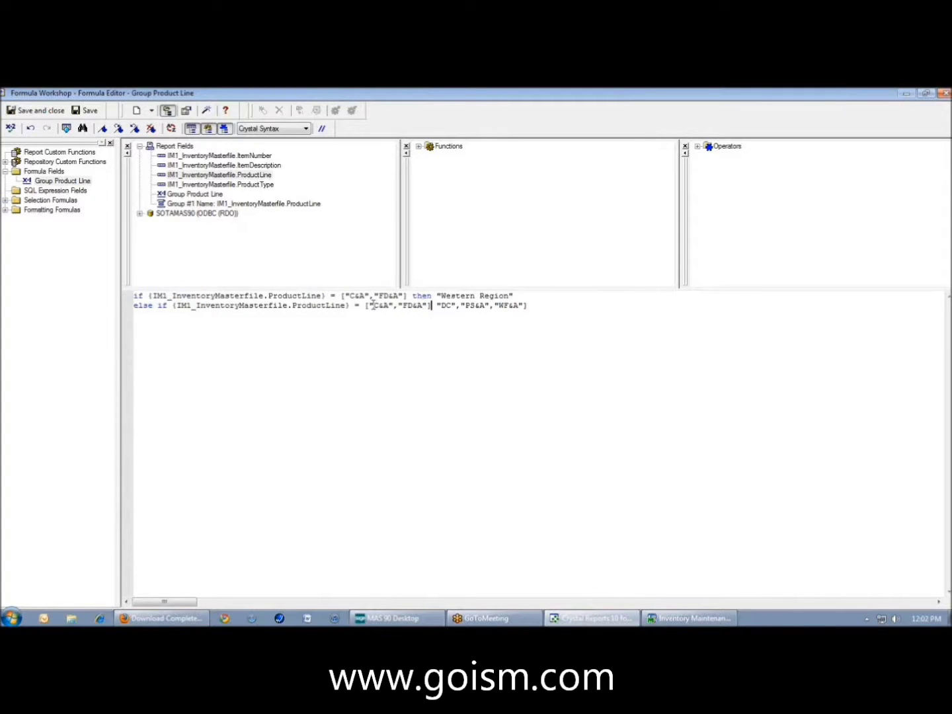
drag(367, 306, 437, 302)
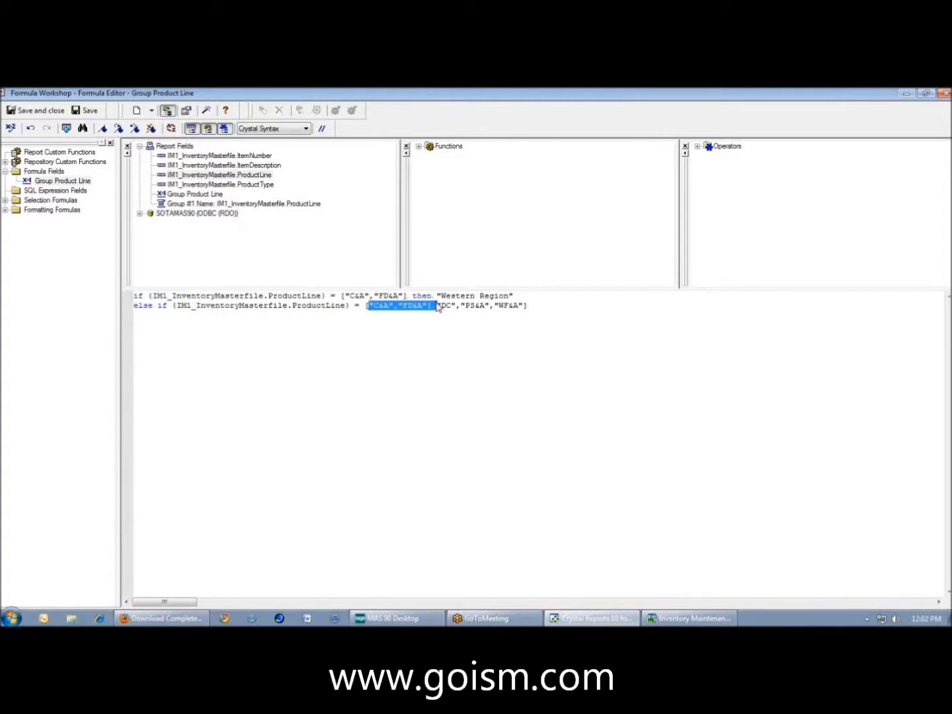
key(Delete)
click(423, 305)
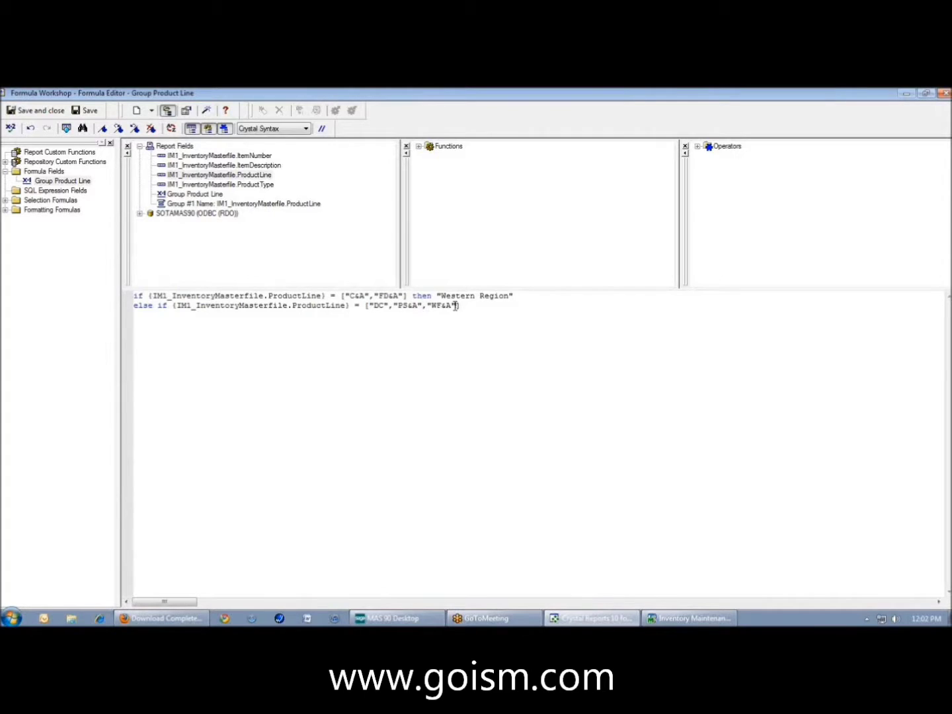
text(])
key(Delete)
key(Return)
- Indent lines 2 and 3 and start line 3 with else if
key(Up)
key(Tab)
key(Down)
key(Home)
key(Tab)
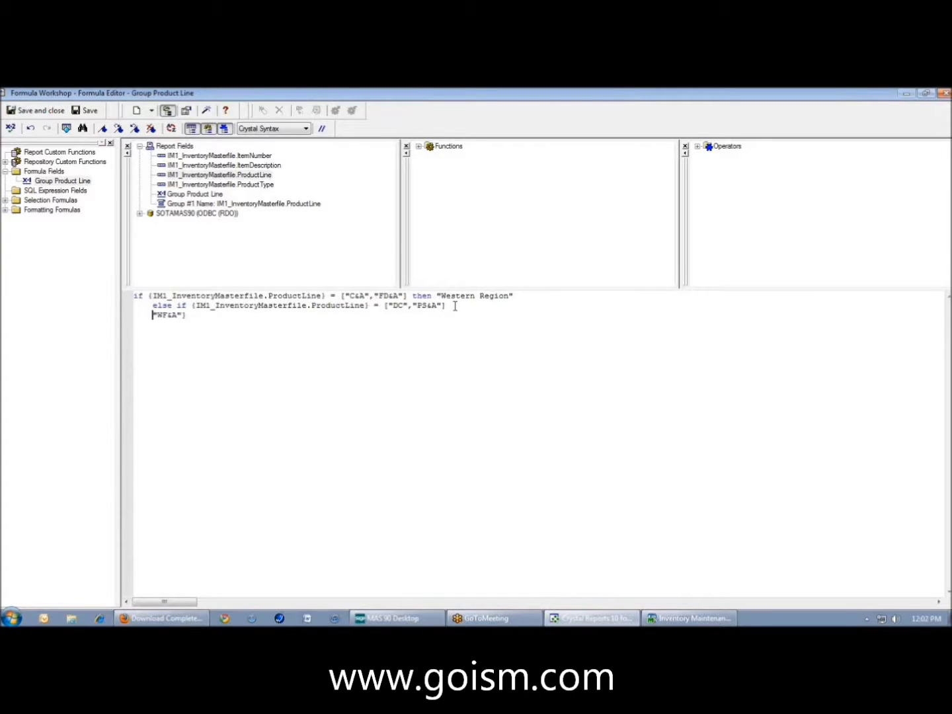
key(Tab)
text(else if)
- Paste the ProductLine condition into line 3 so it tests only WF&A
drag(192, 307, 448, 306)
key(ctrl+c)
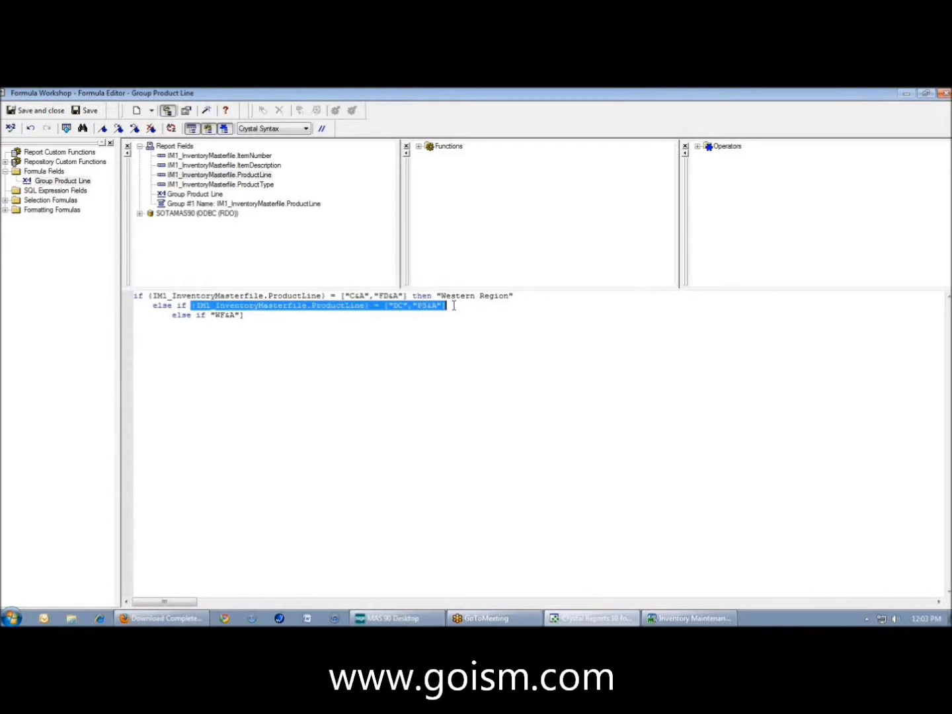
click(211, 317)
key(ctrl+v)
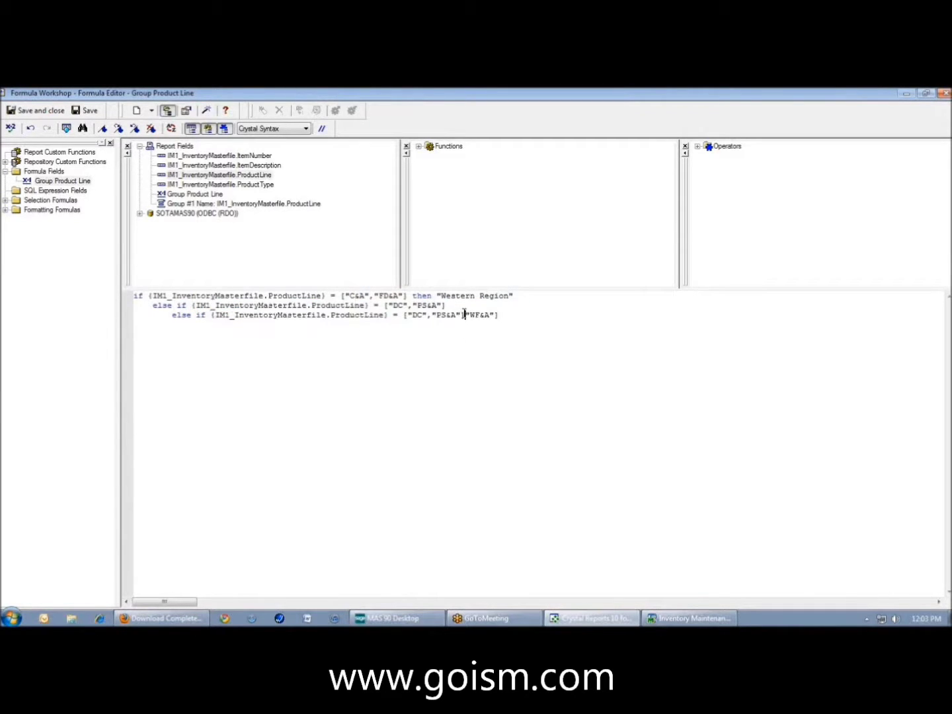
drag(461, 315, 409, 316)
key(Delete)
click(342, 296)
drag(341, 296, 408, 296)
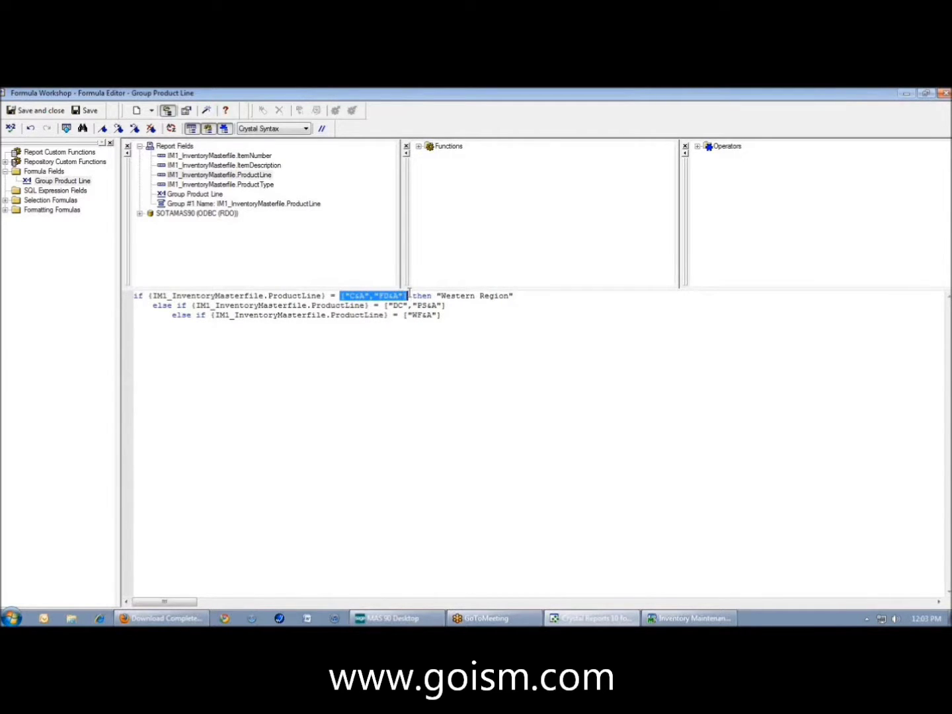
- Append "000", "0100", "0200" and "AAAA" to the Western Region list on line 1
click(339, 295)
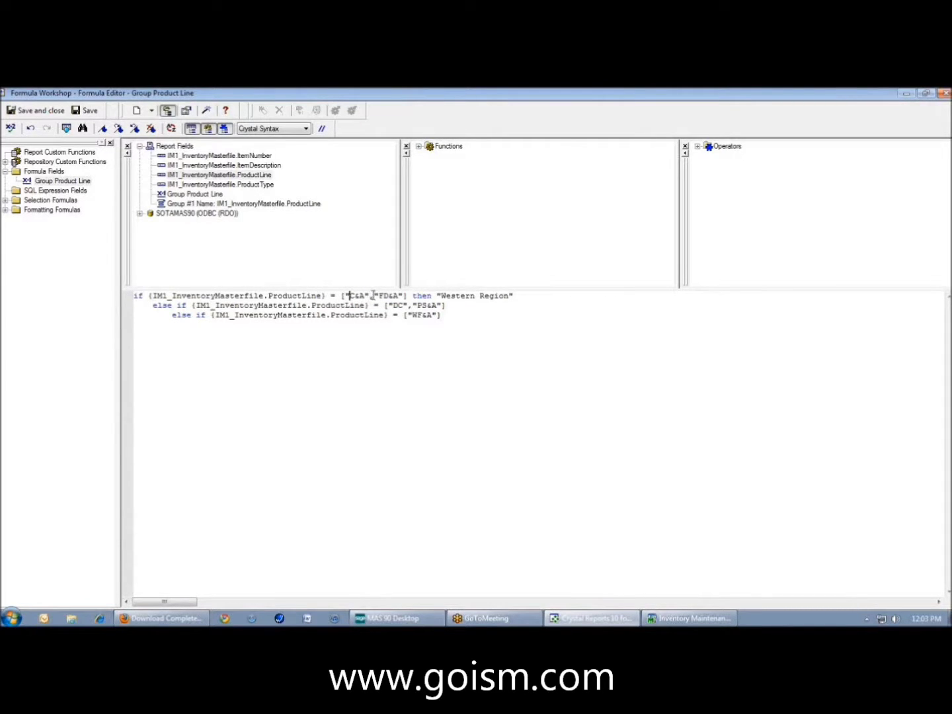
click(404, 296)
text(,")
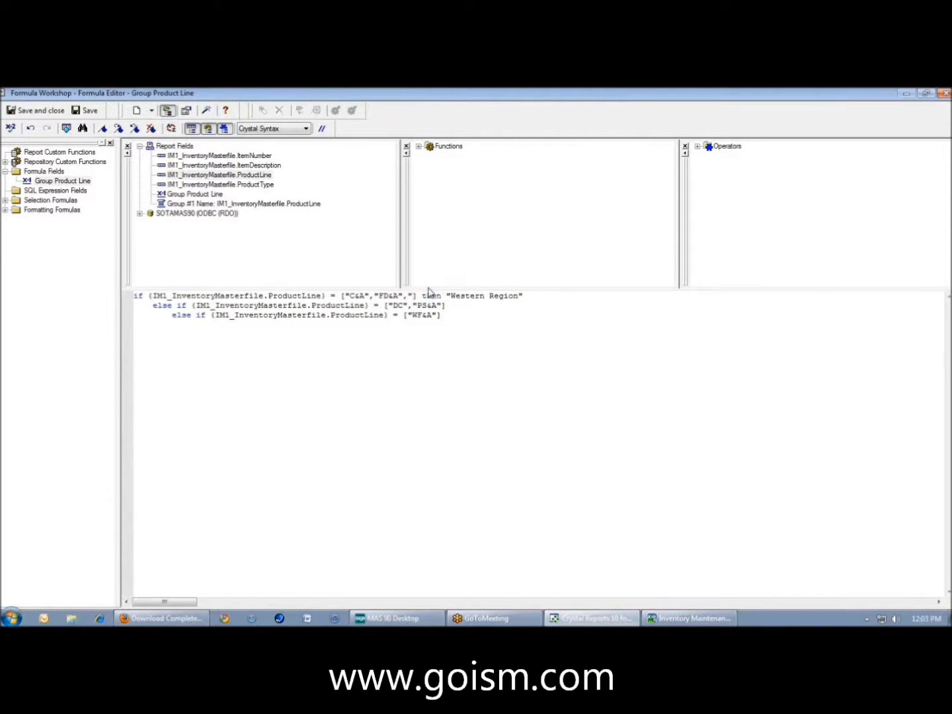
text(000&A")
text(0100",)
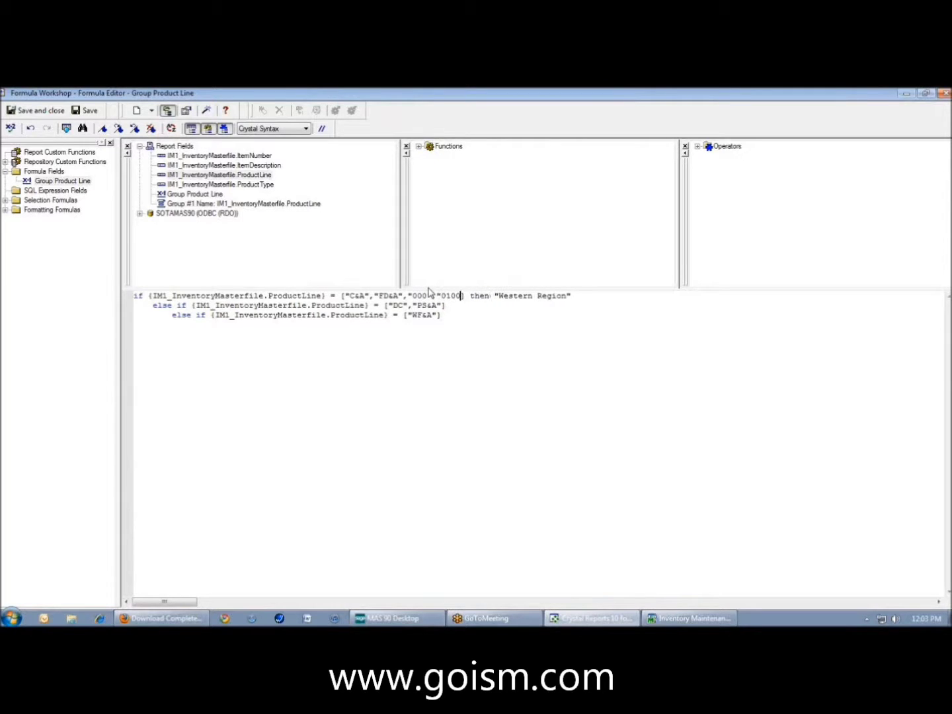
text("-)
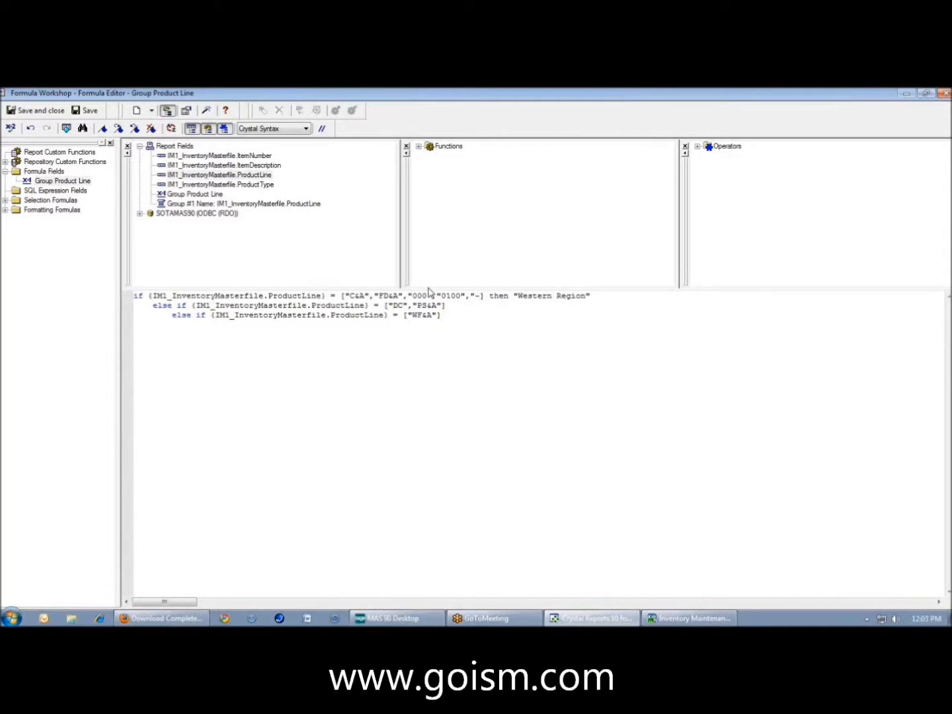
text(200")
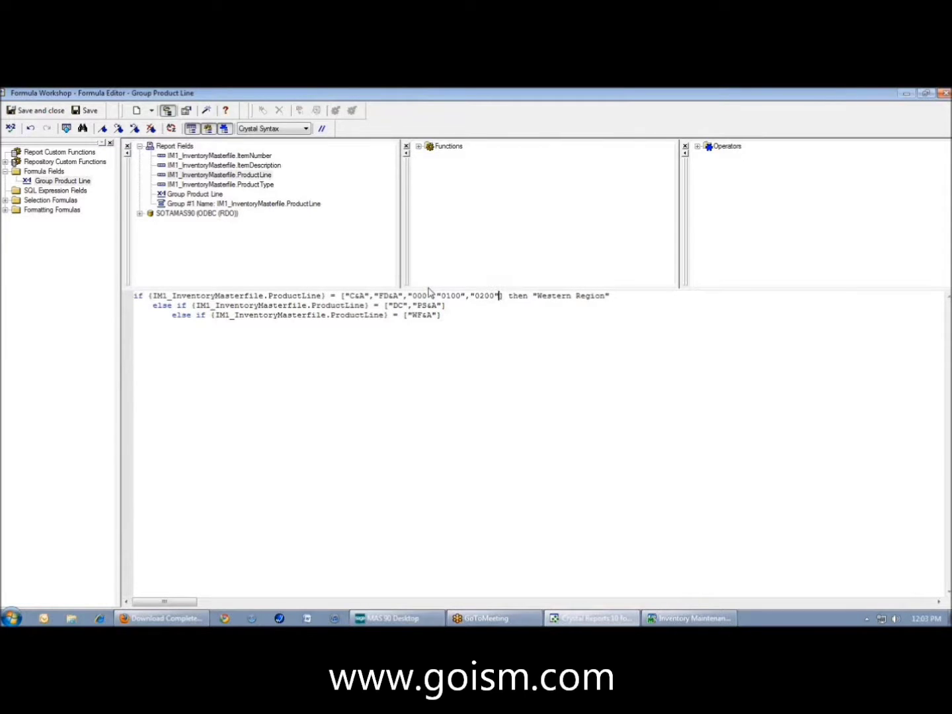
text(,"AAAA")
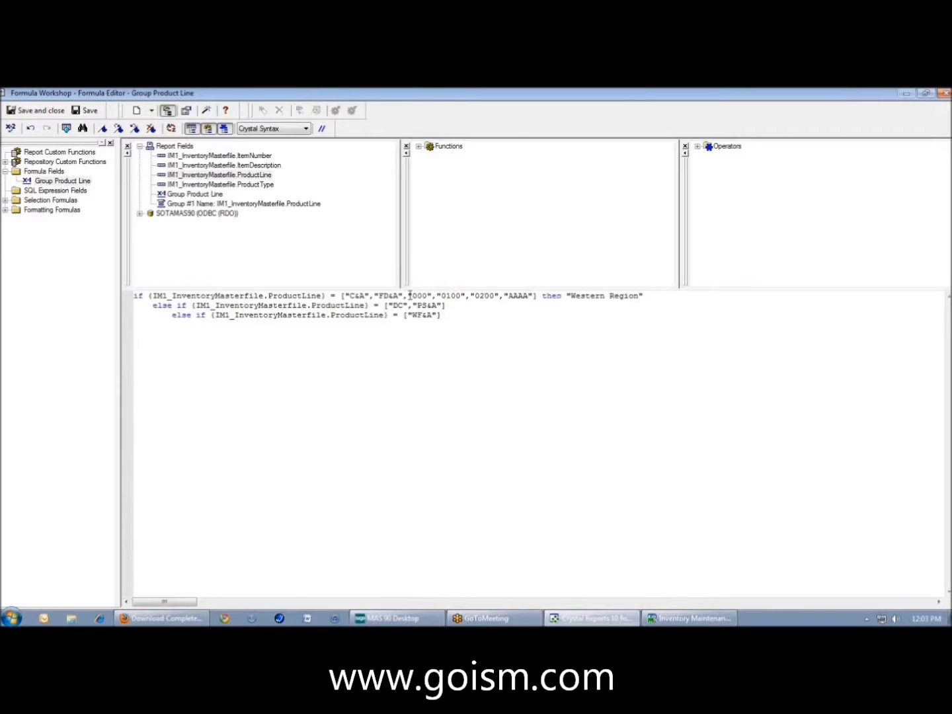
drag(408, 295, 530, 295)
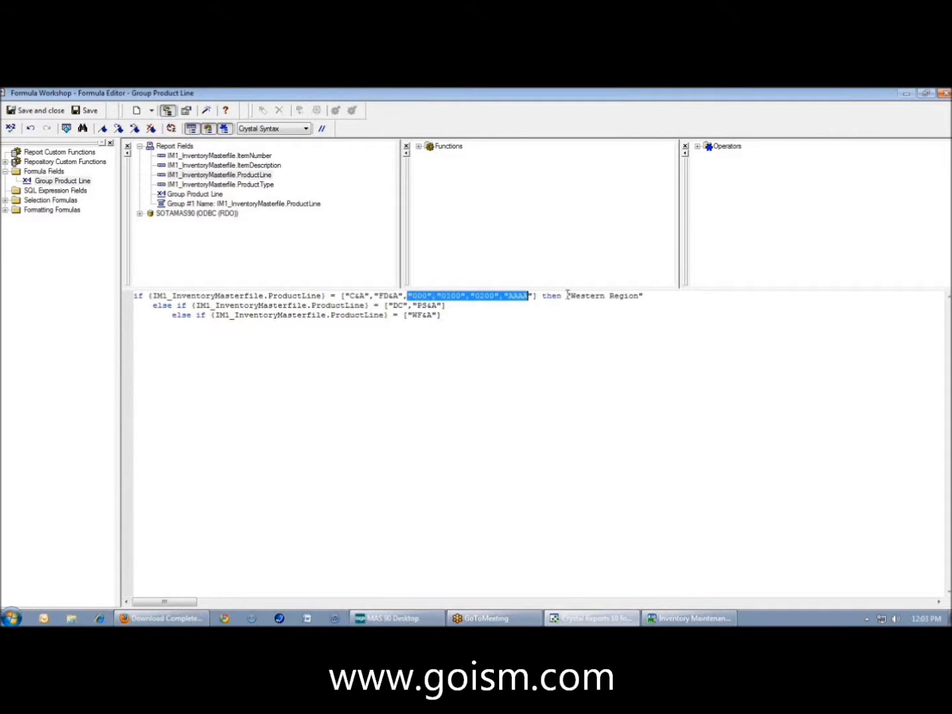
- Add then "Central Region" and then "Eastern Region" results and check the formula for errors
click(483, 307)
text(then )
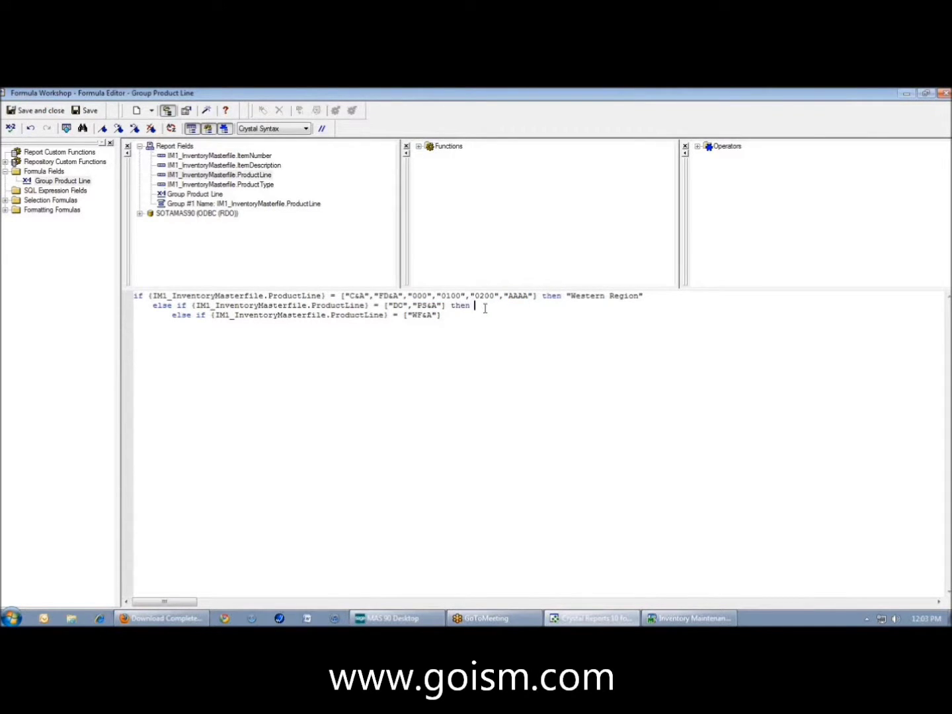
text("Central Region")
key(Down)
text(else)
key(BackSpace)
key(BackSpace)
key(BackSpace)
key(BackSpace)
text(then "Eastern Region")
click(10, 128)
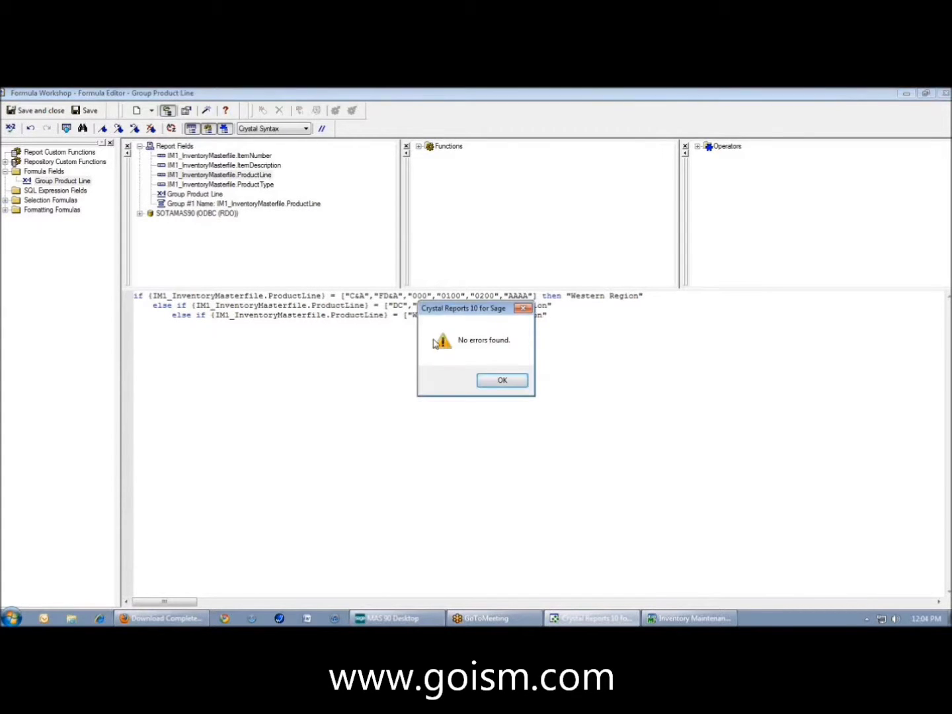
click(500, 380)
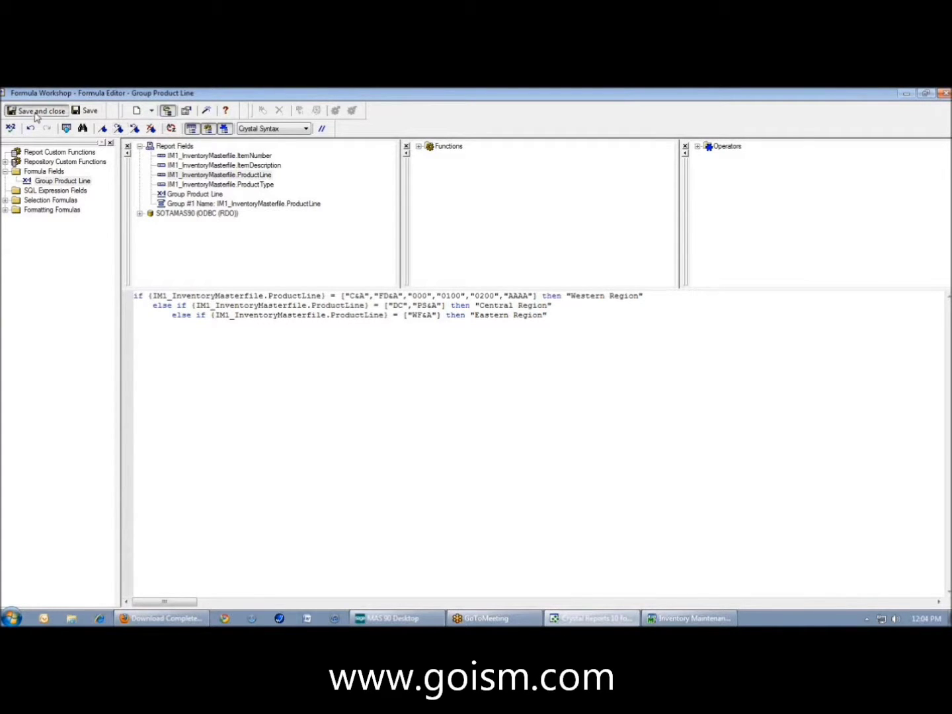
- Save and close the Group Product Line formula in the Formula Workshop
click(36, 111)
- Use Change Group on the GH1 section to group by the Group Product Line formula, then preview
right_click(19, 245)
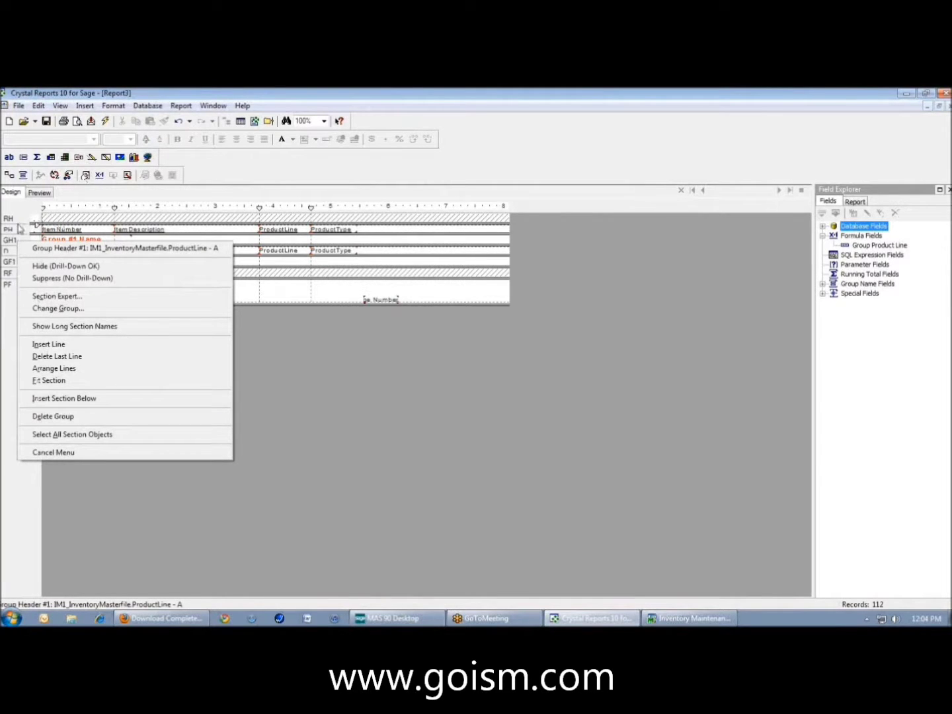
click(8, 231)
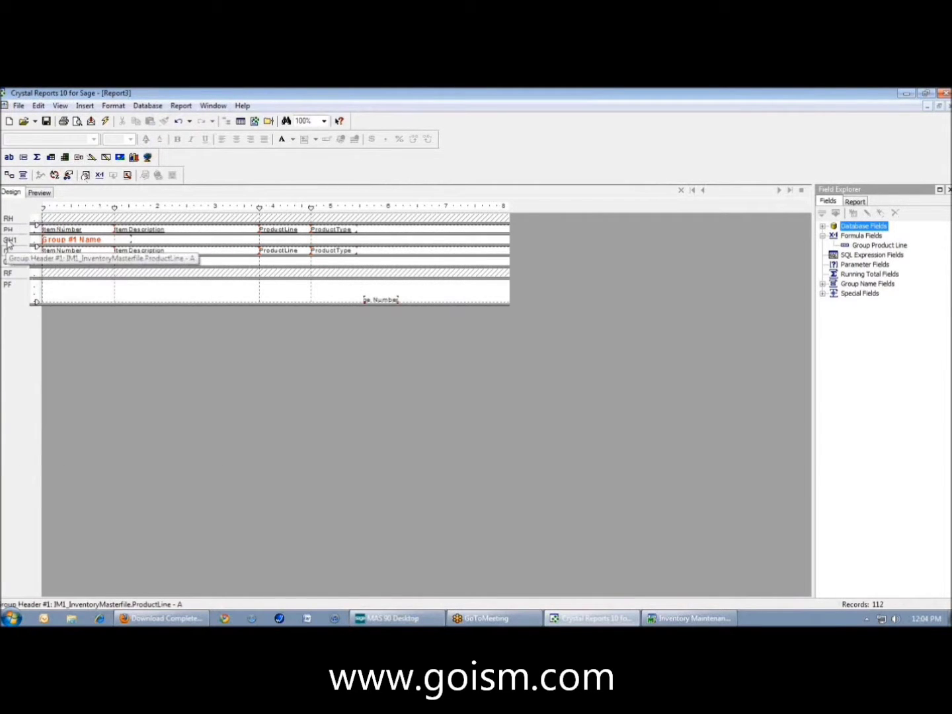
right_click(9, 244)
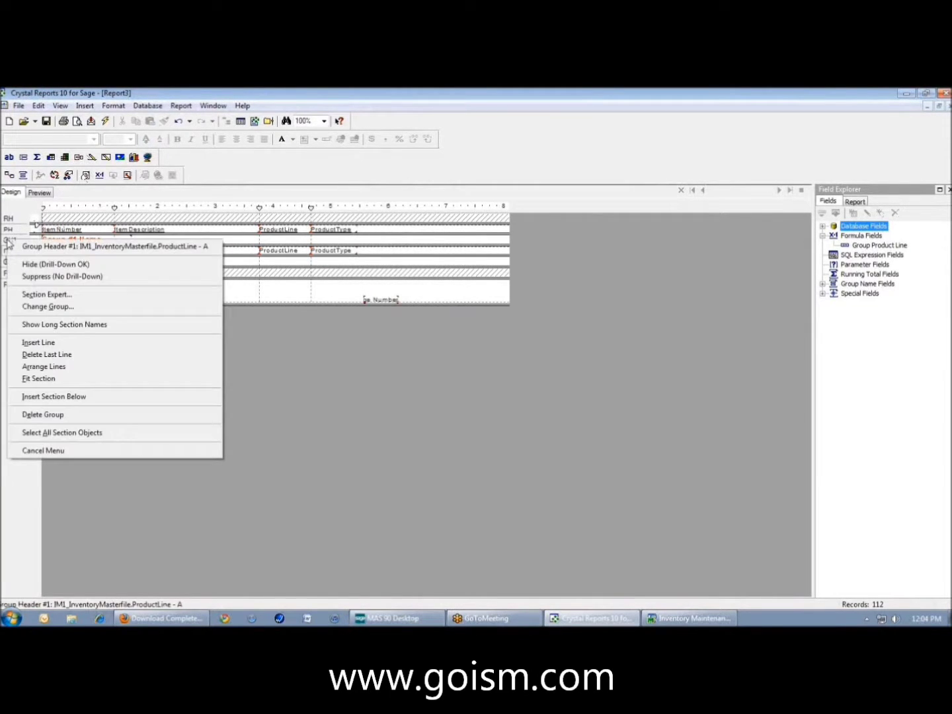
click(41, 308)
click(468, 325)
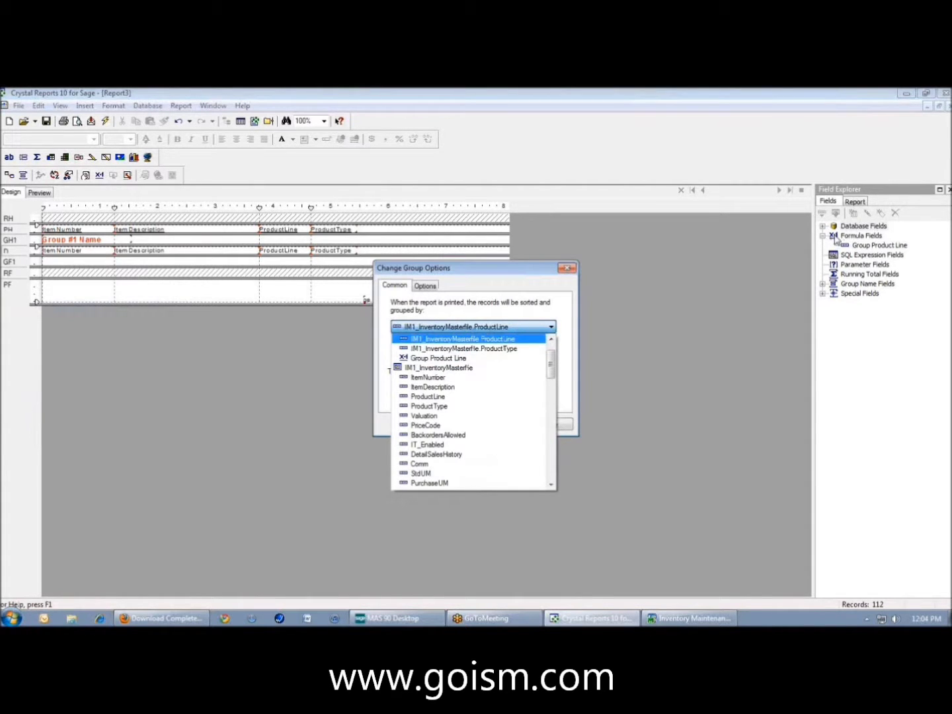
click(443, 359)
click(455, 425)
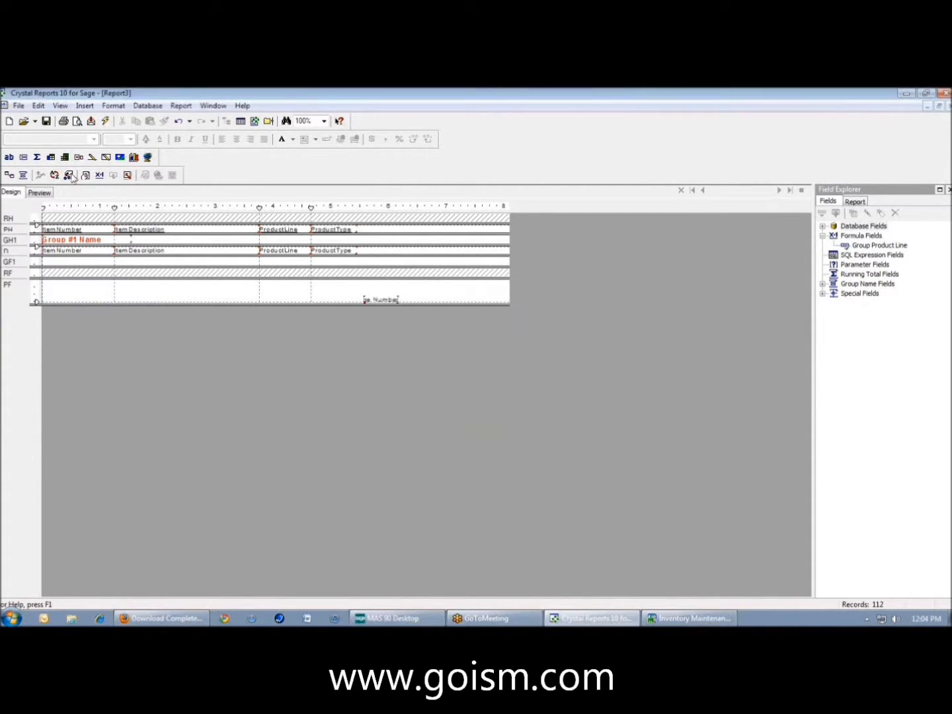
click(40, 194)
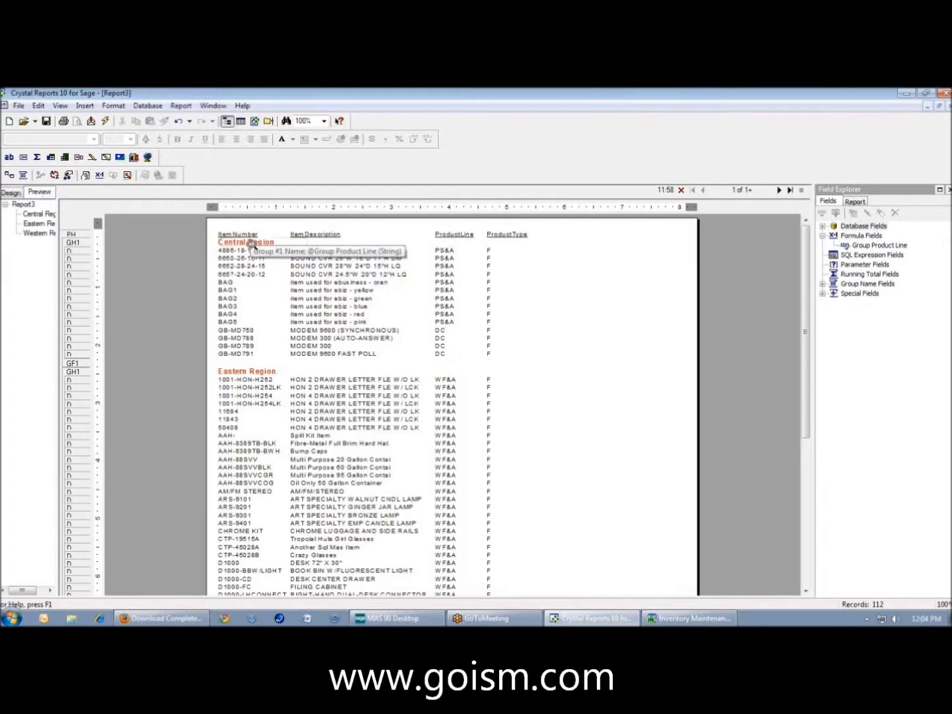
- Scroll through the preview to check the region groups, reaching the Western Region on page 2
scroll(463, 364, down, 2)
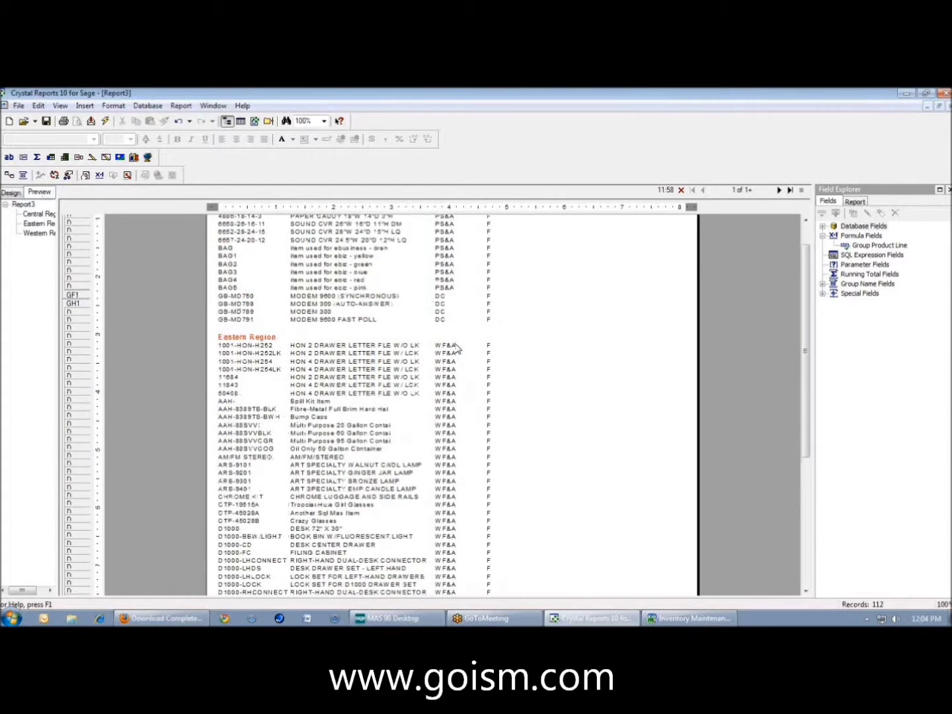
scroll(455, 348, down, 15)
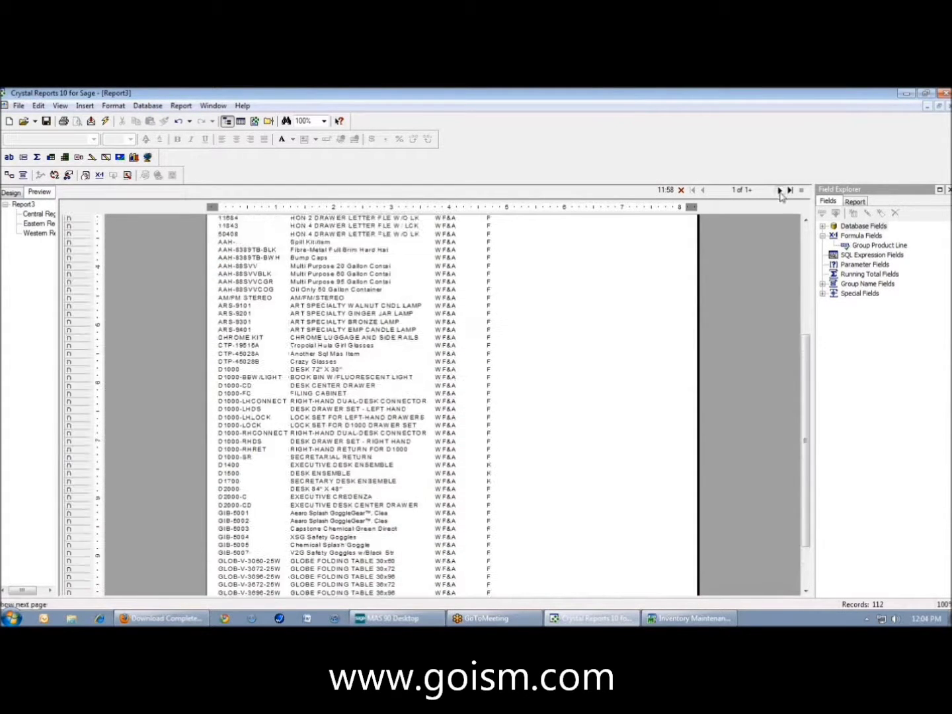
scroll(503, 352, up, 10)
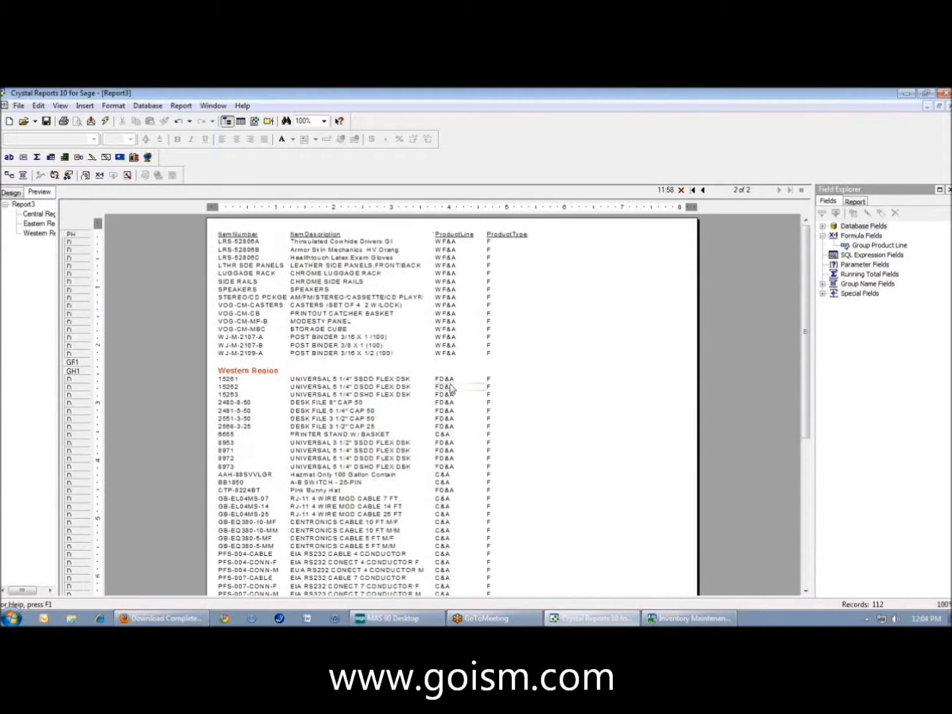